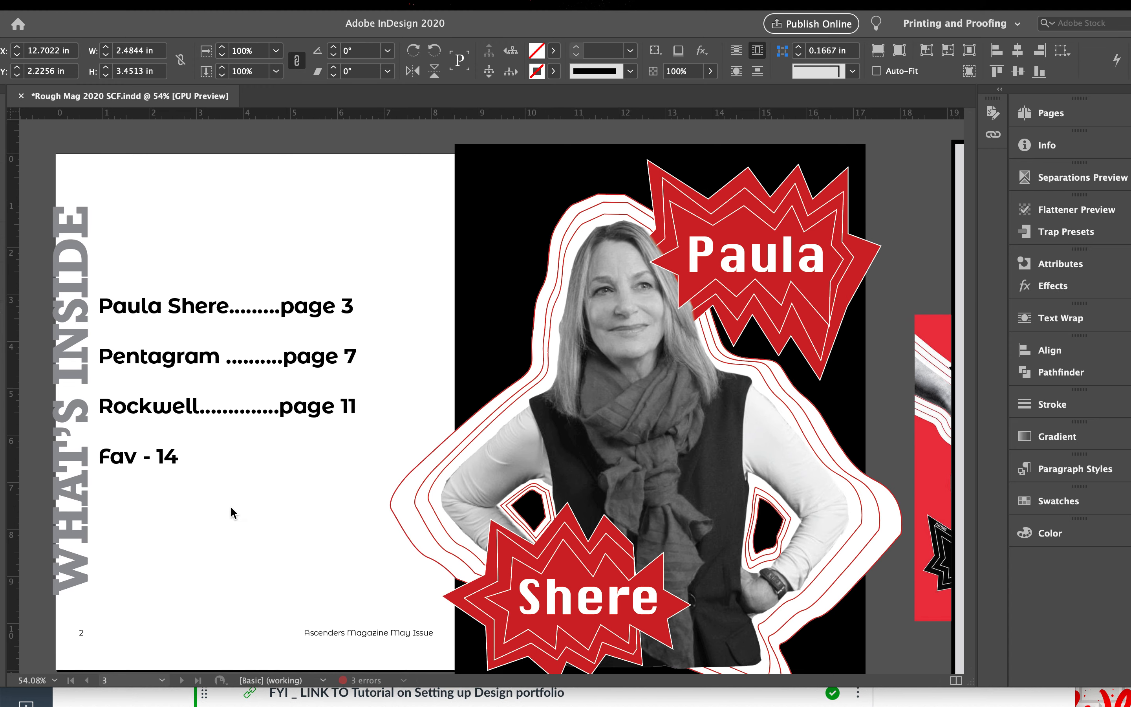
Place the text cursor at the start of the first body paragraph on page 4 with the Type tool
scroll(252, 523, down, 2)
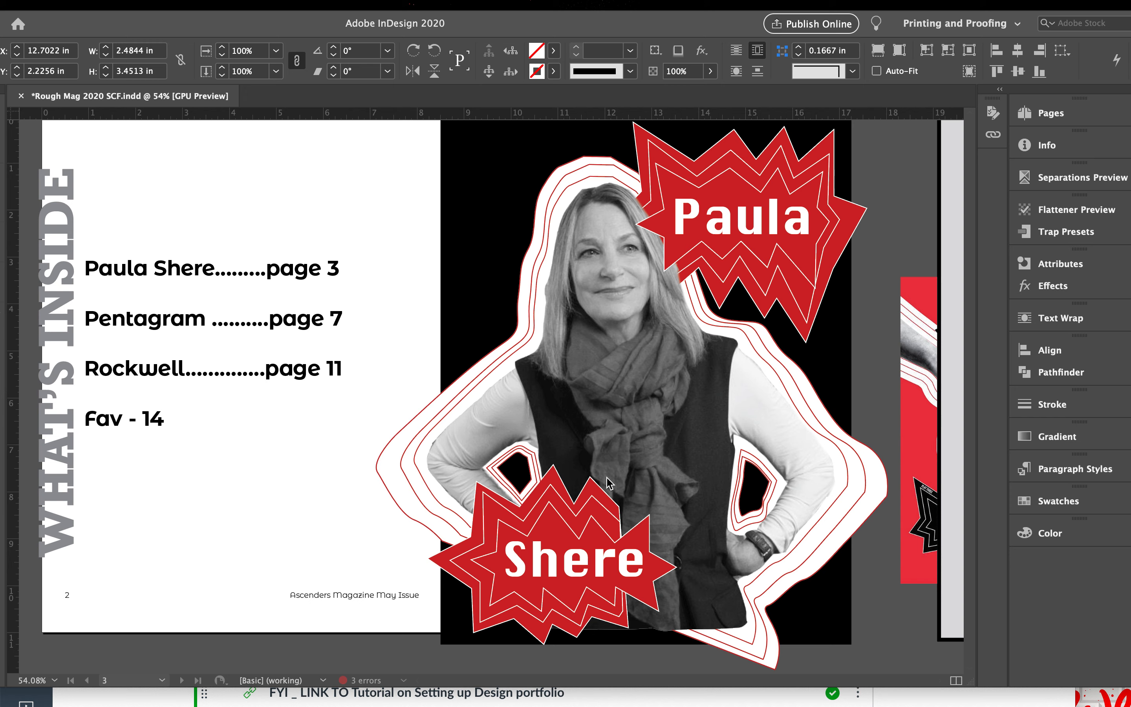
scroll(620, 560, down, 1)
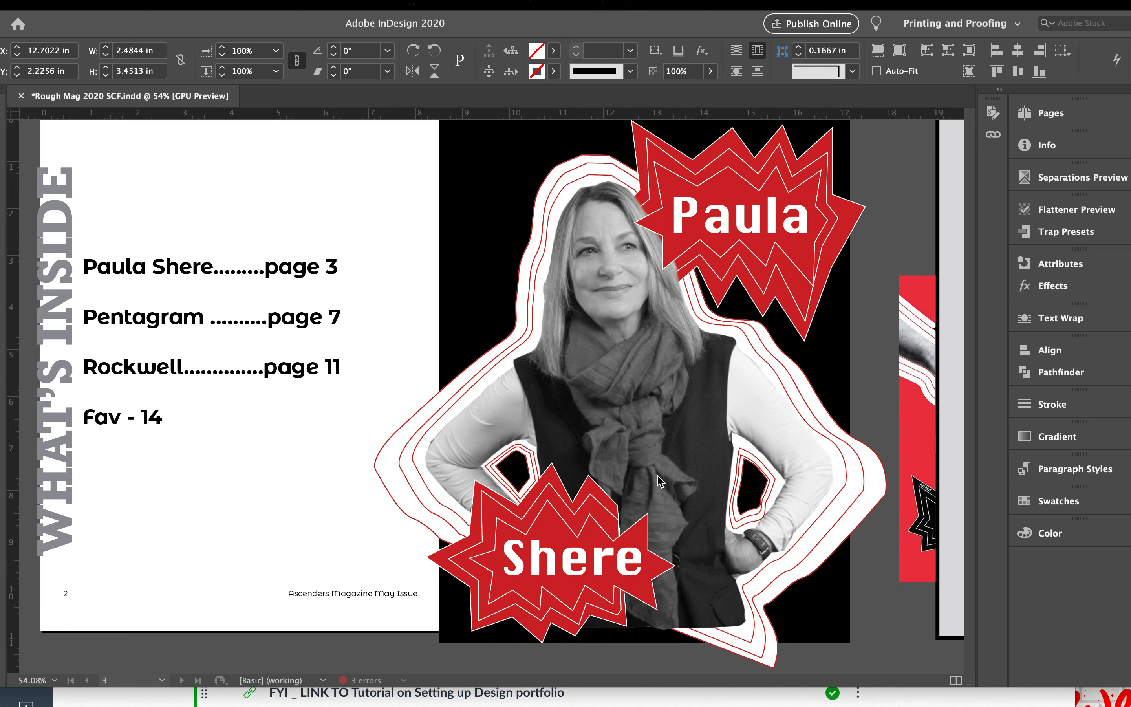
scroll(658, 476, down, 10)
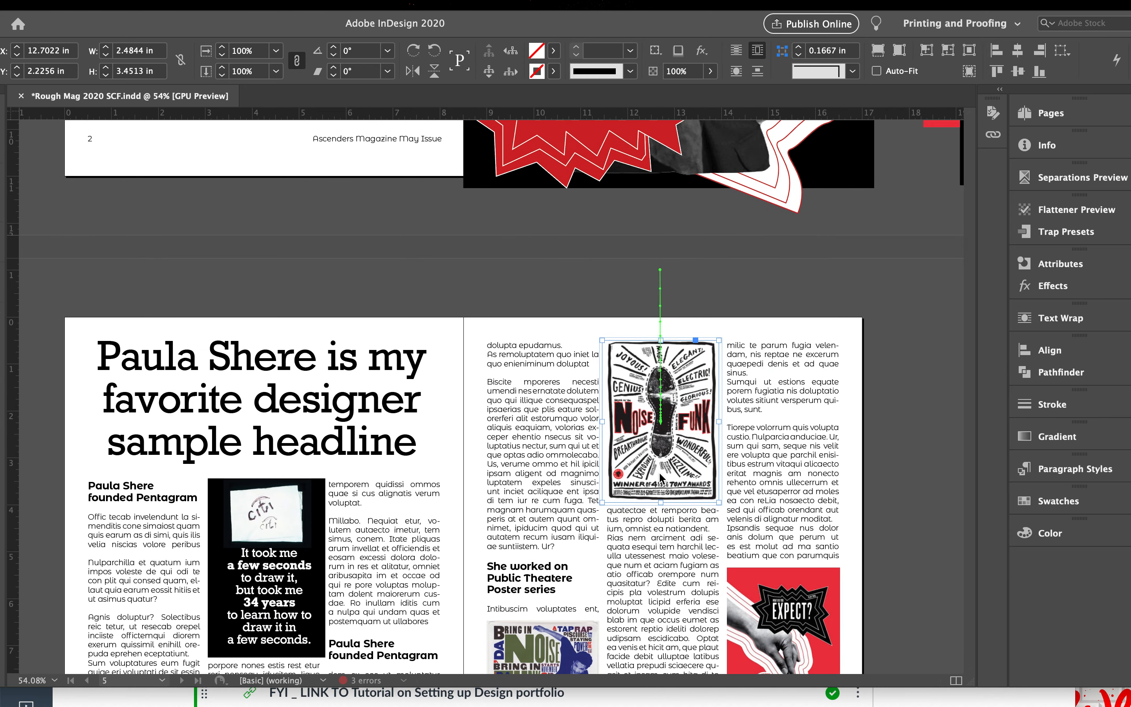
scroll(659, 472, down, 5)
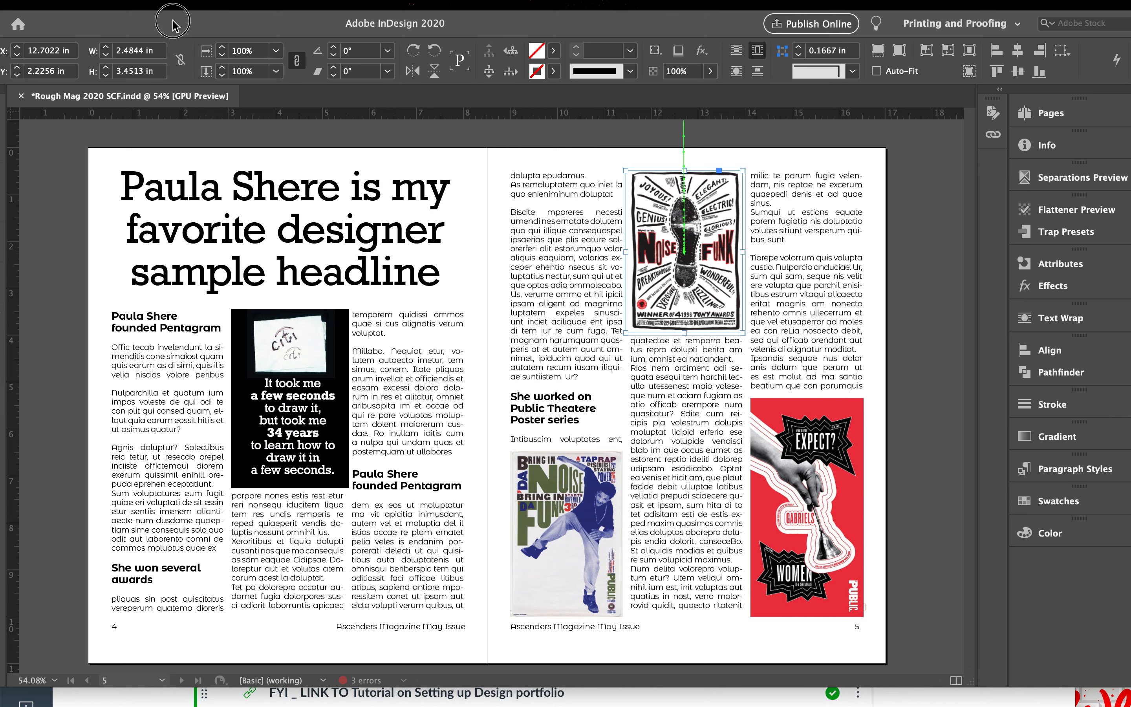
drag(189, 19, 220, 10)
click(20, 164)
click(167, 336)
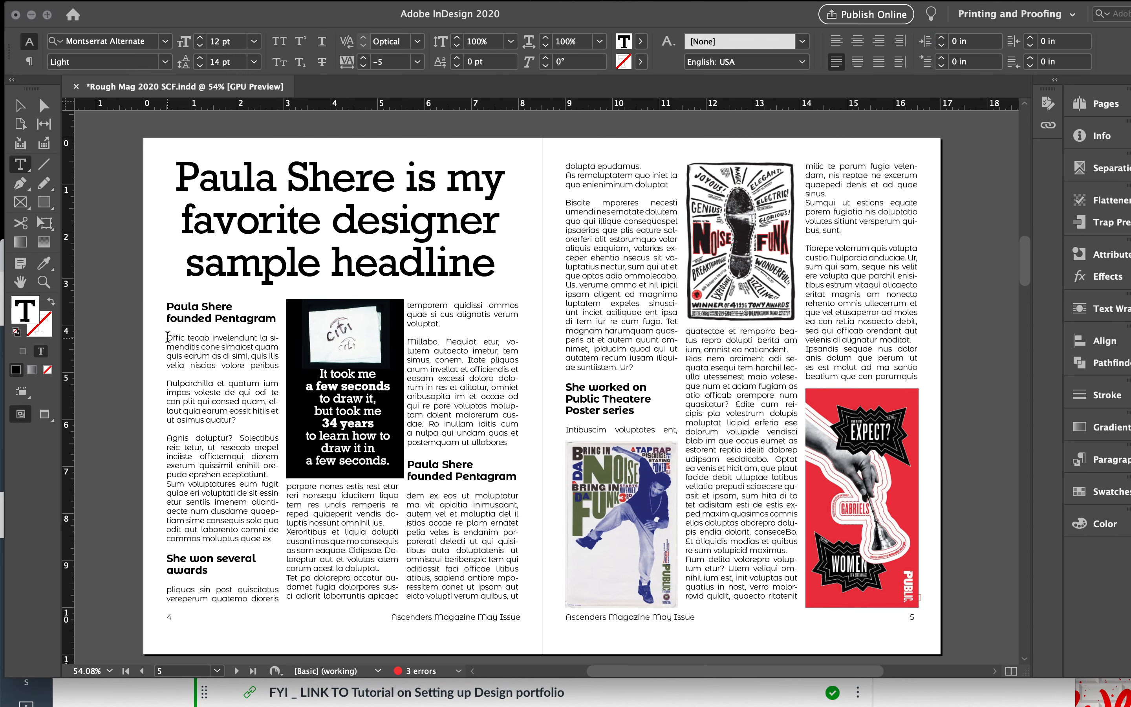
click(239, 13)
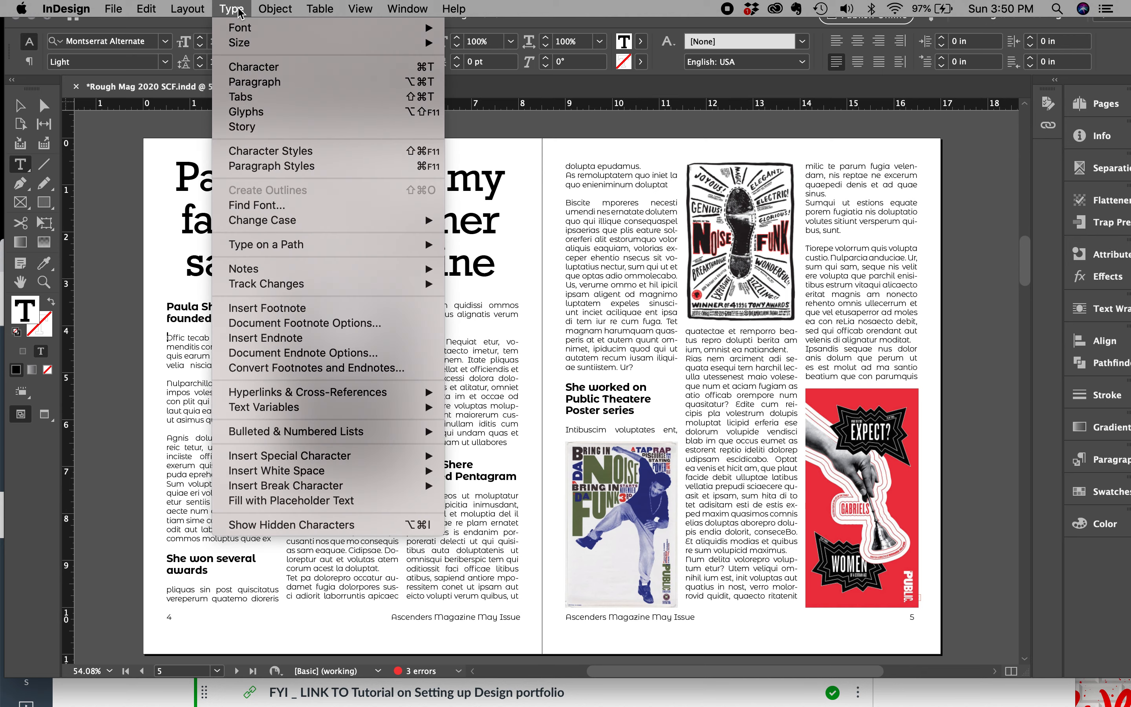
mouse_move(356, 457)
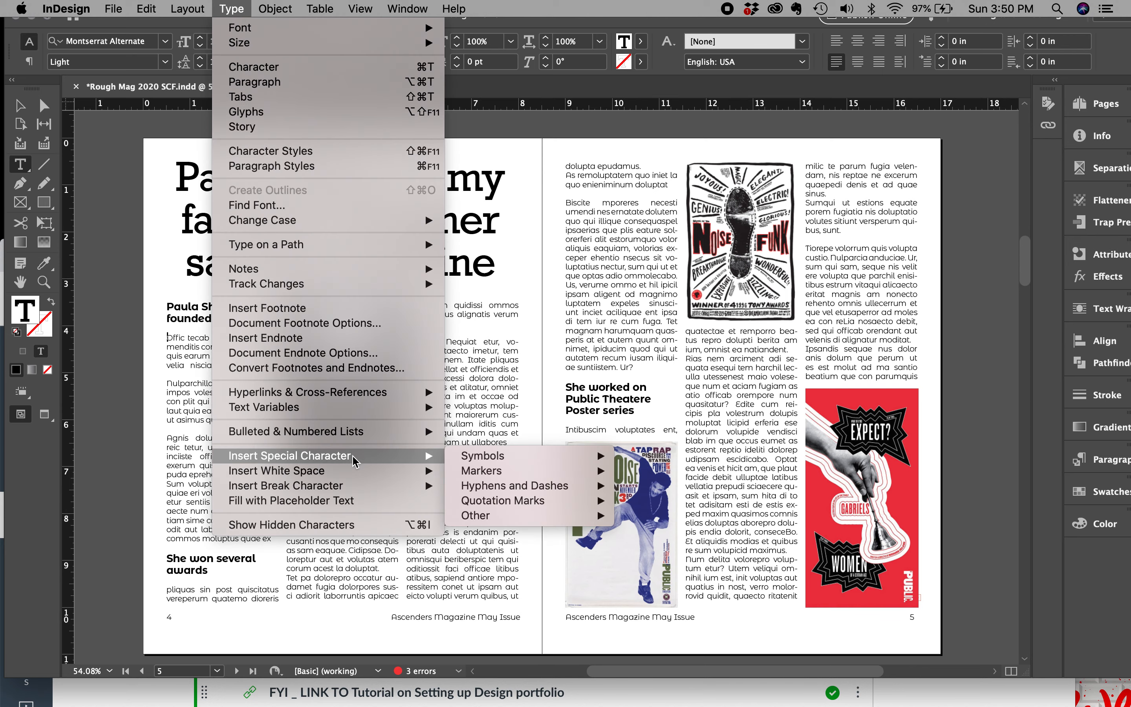
click(114, 322)
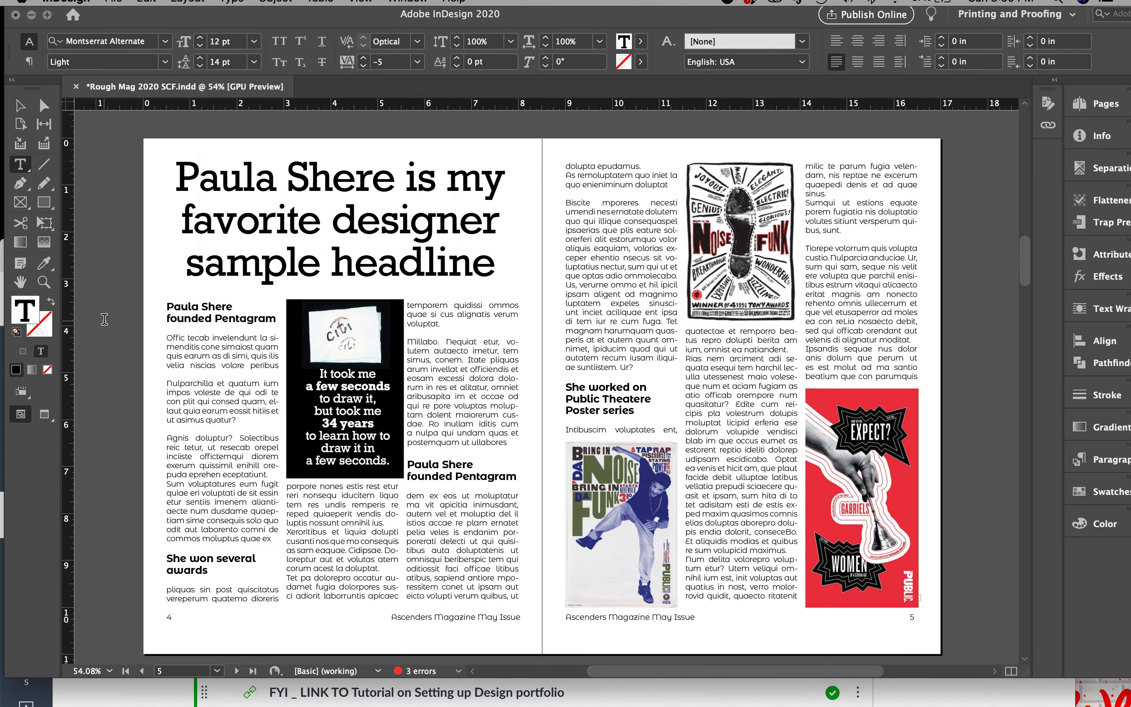
Switch to Google Chrome, search the web for "lorem ipsum" in a new tab and open the lipsum.com site
mouse_move(227, 701)
click(172, 689)
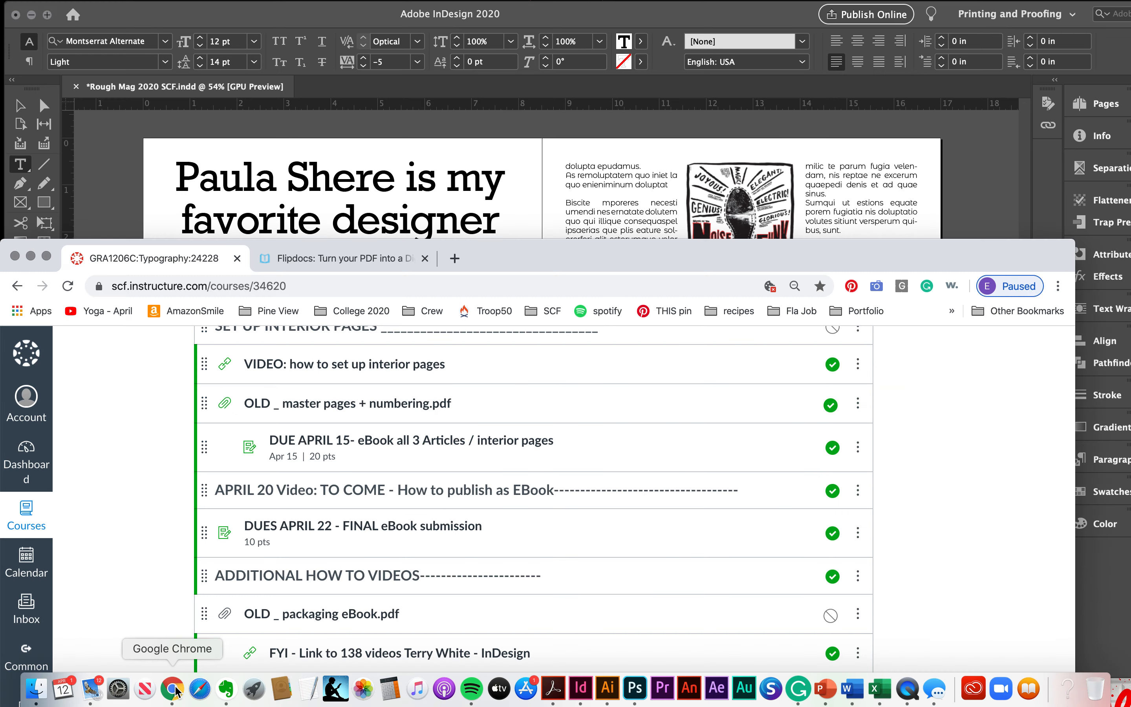
click(452, 262)
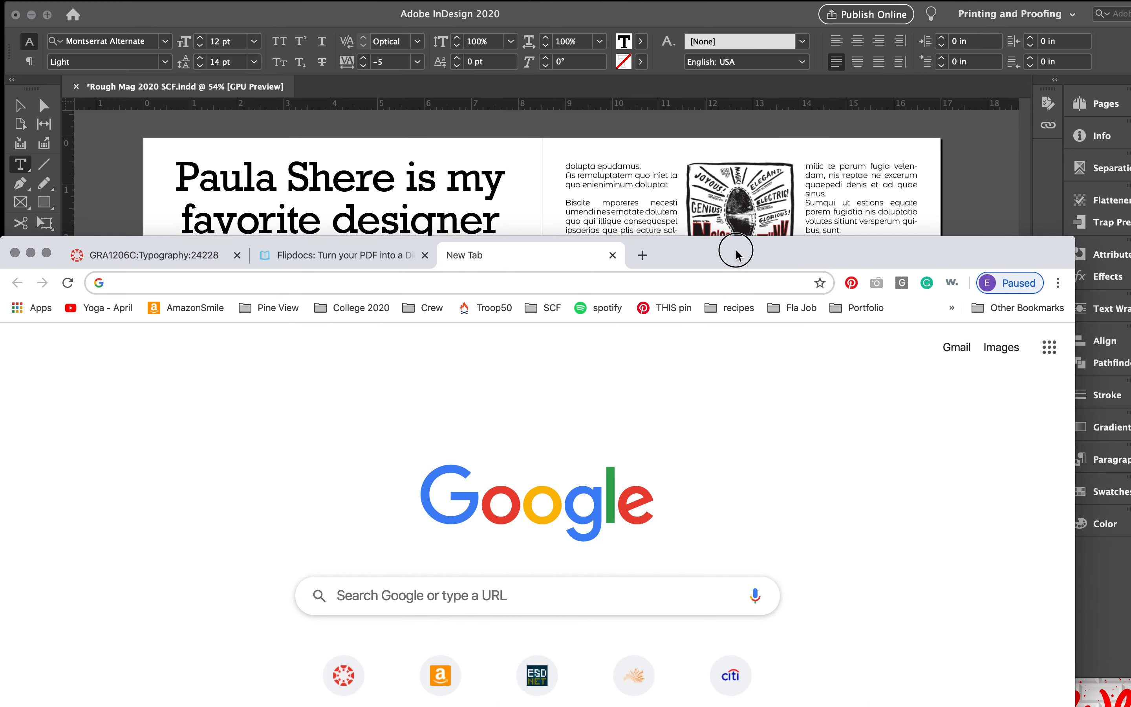
drag(735, 255, 800, 84)
text(lore)
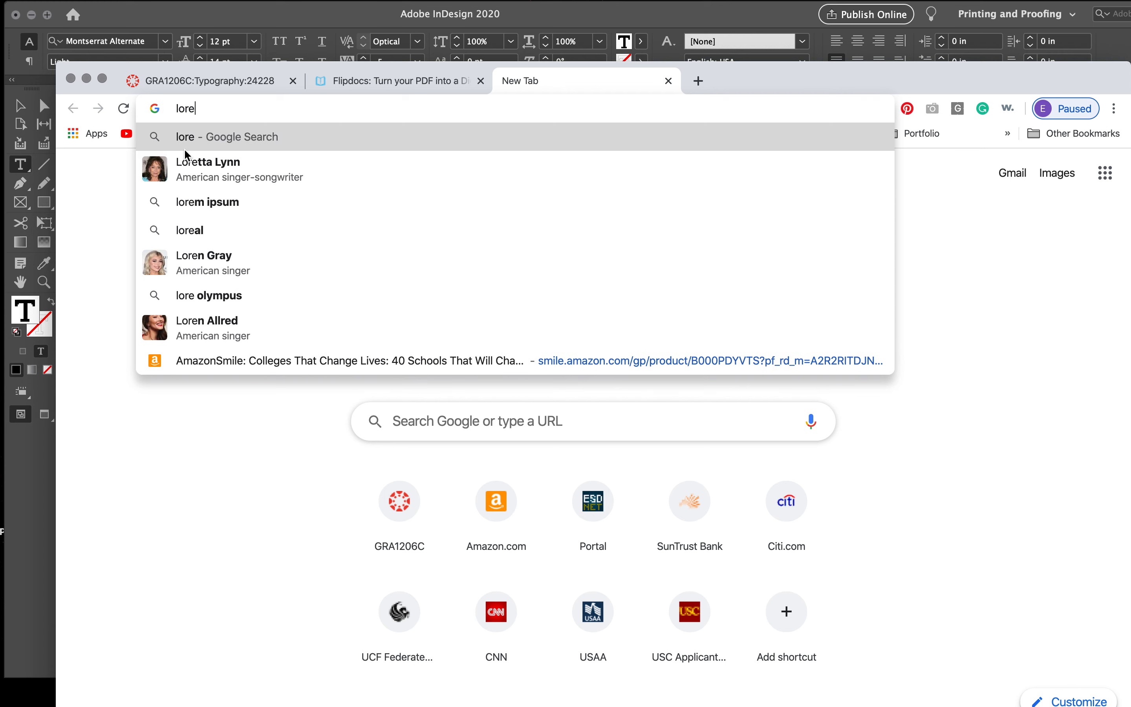
text(m ipsum)
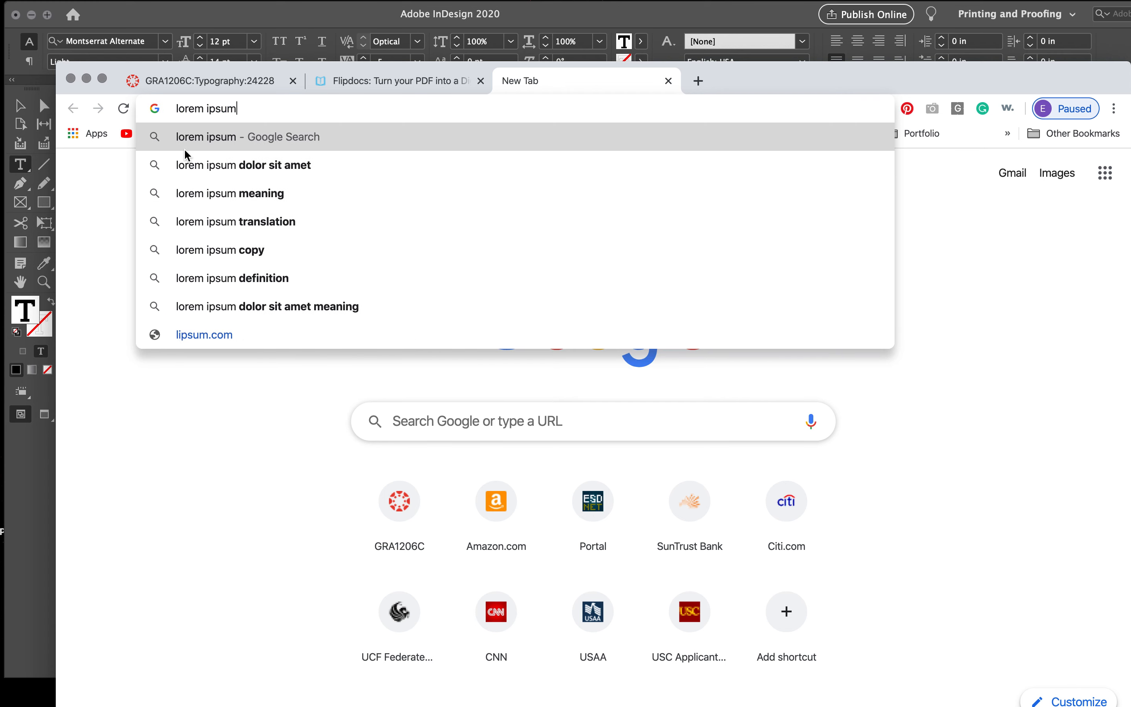
key(Return)
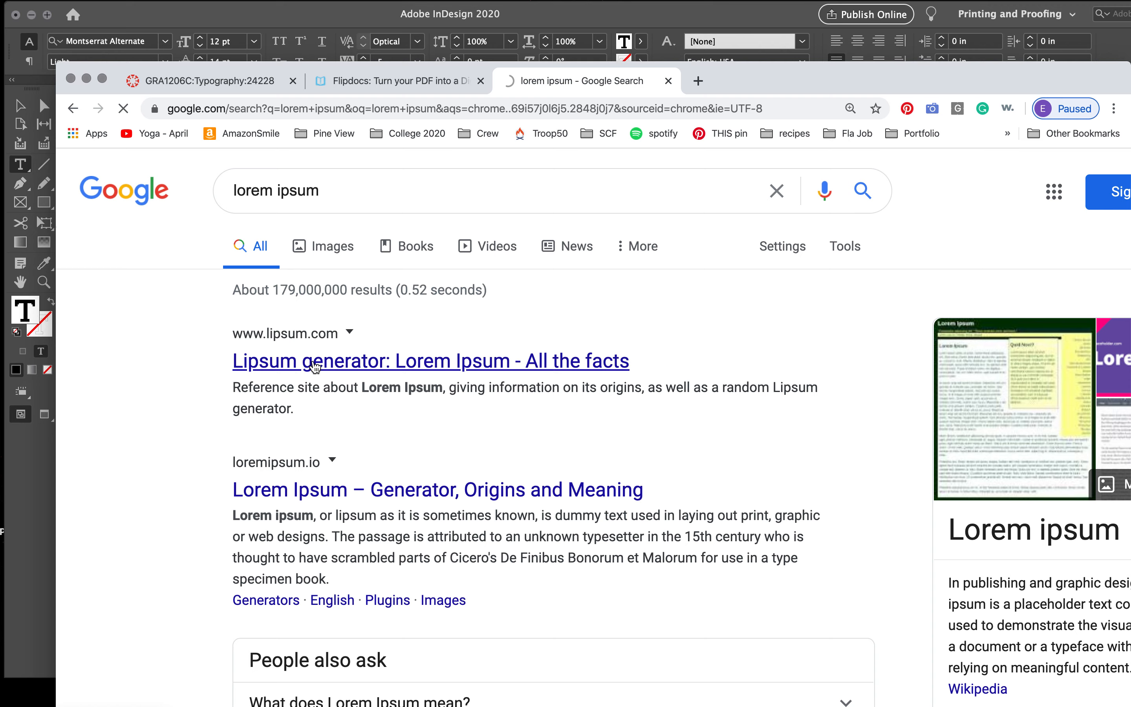
click(314, 367)
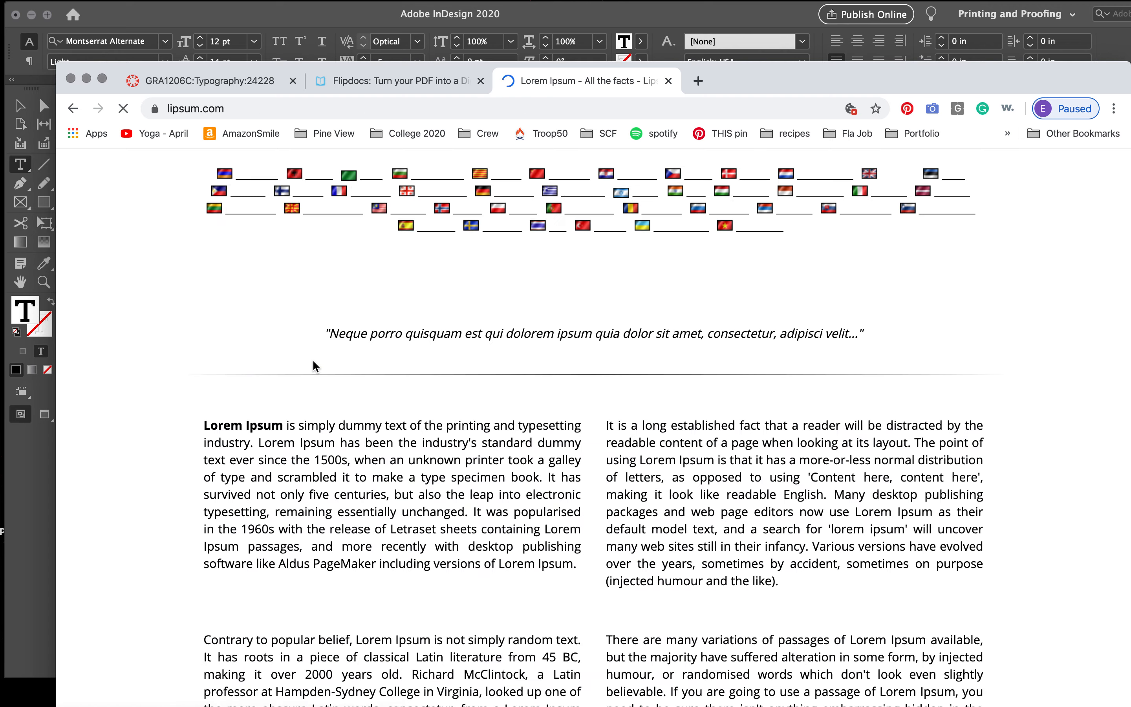
Examine the lipsum.com page, including its text generator options and the sample Lorem Ipsum passages
scroll(117, 555, down, 1)
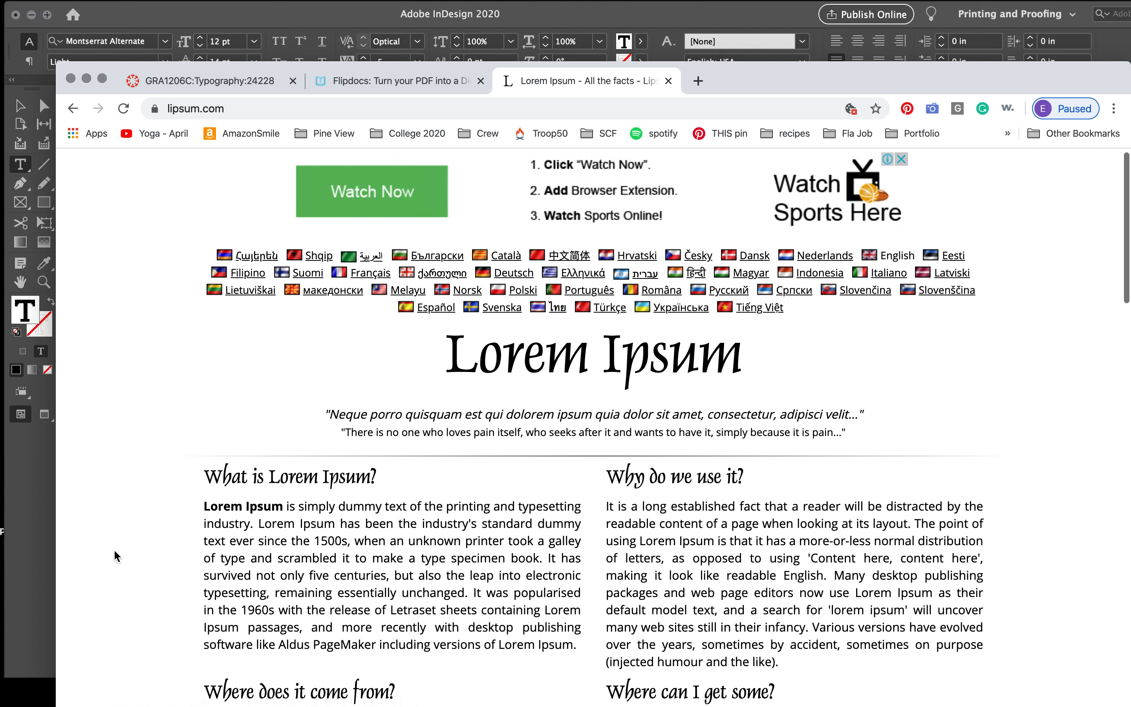
scroll(117, 555, down, 5)
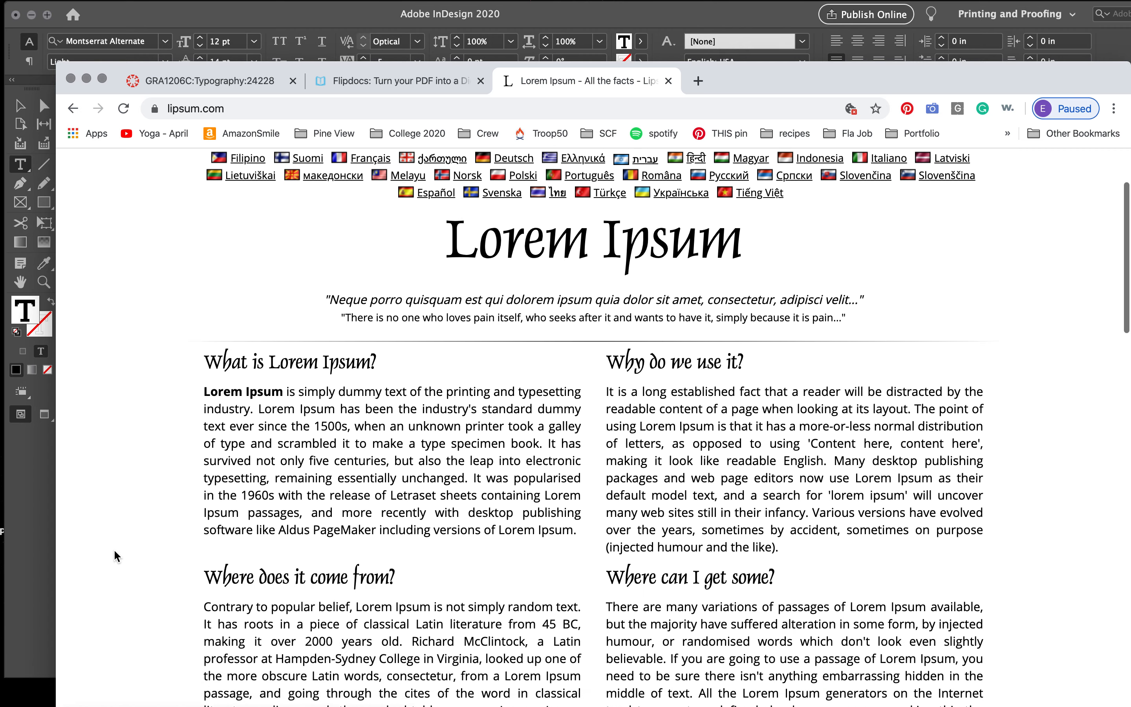
scroll(116, 556, down, 4)
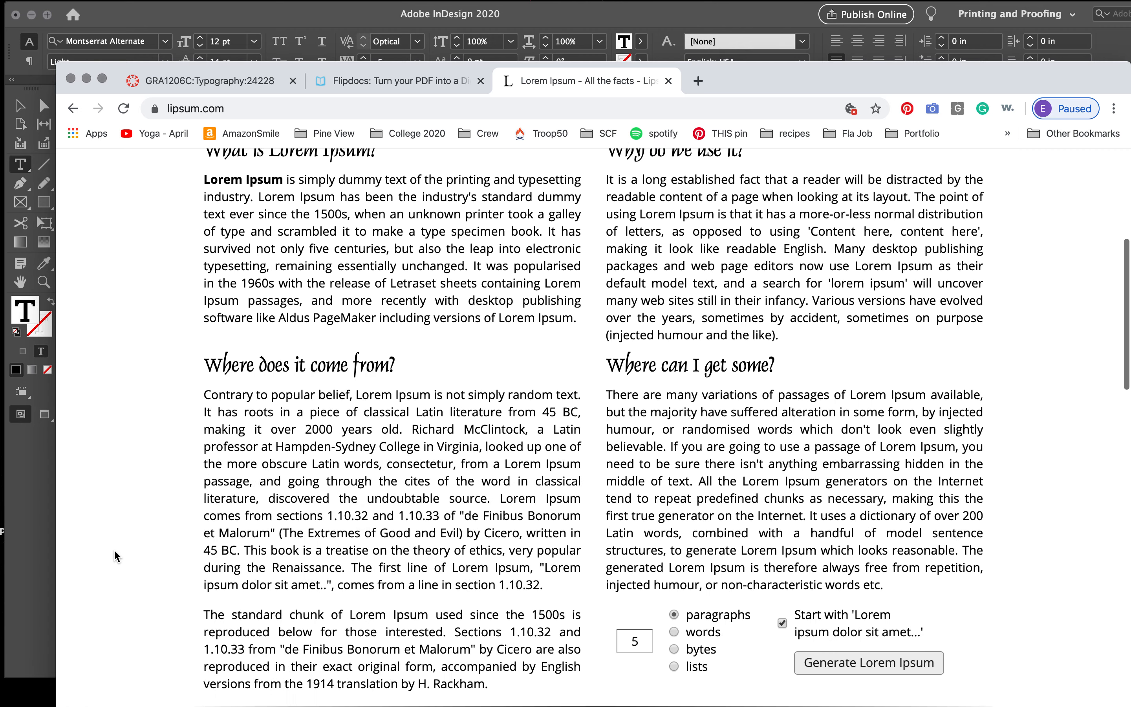
scroll(114, 552, down, 4)
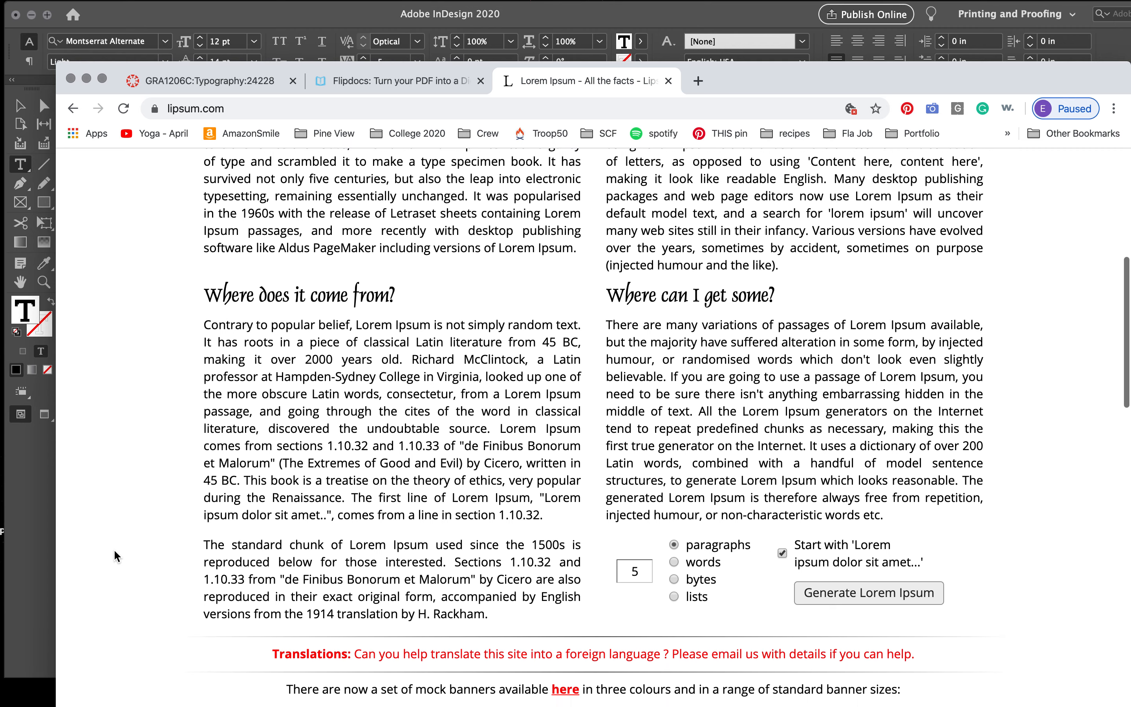
scroll(115, 550, down, 7)
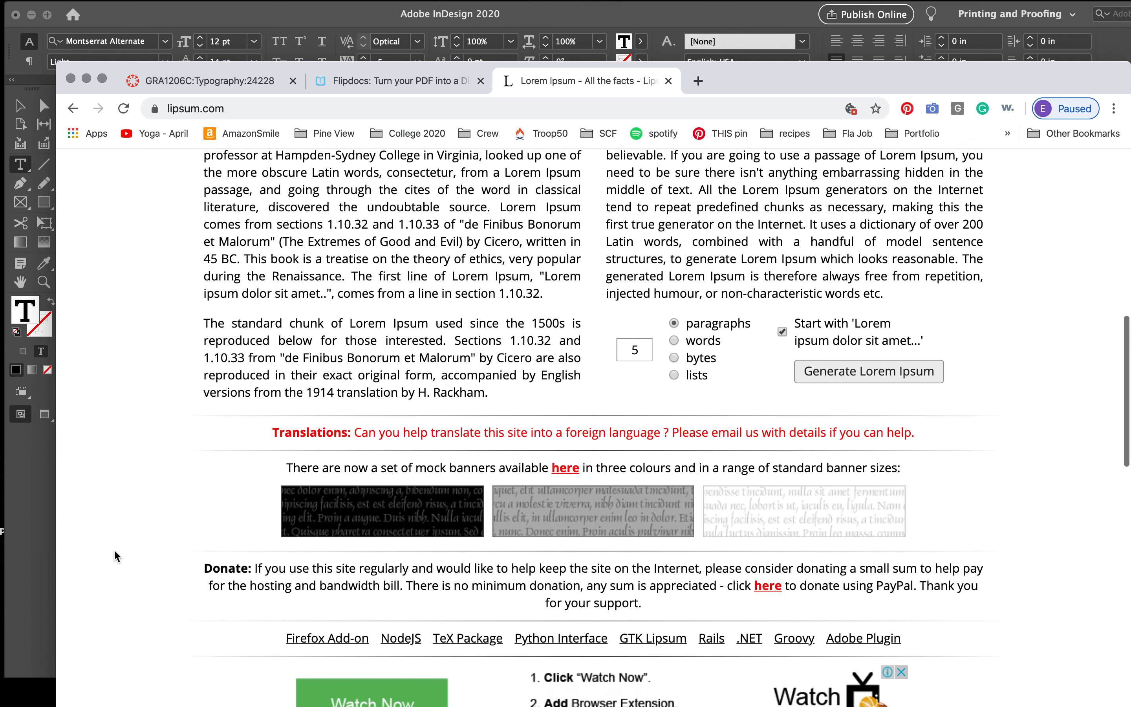
scroll(115, 556, up, 15)
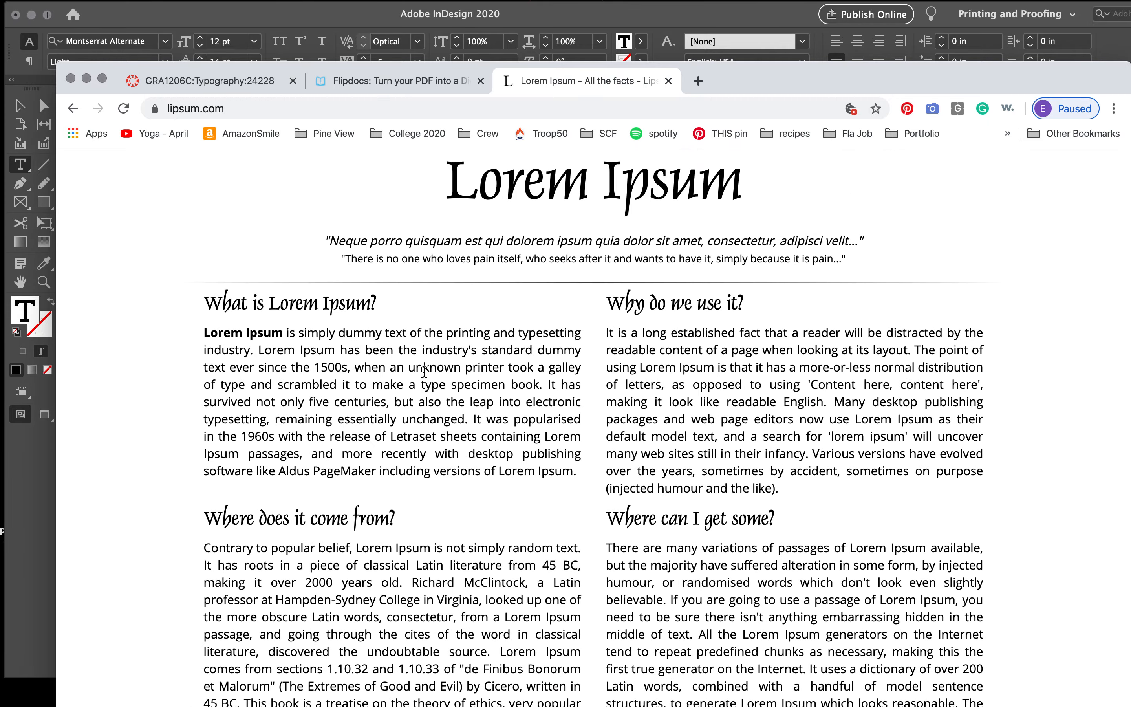
scroll(423, 371, down, 20)
scroll(424, 370, down, 10)
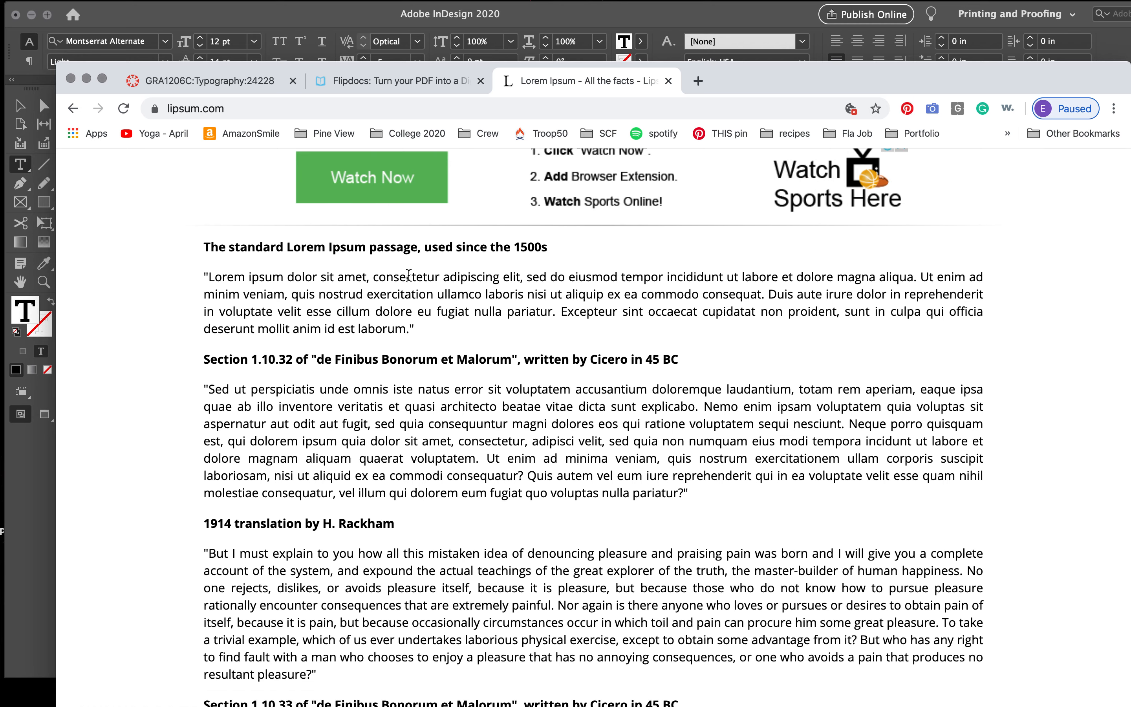
scroll(636, 330, down, 13)
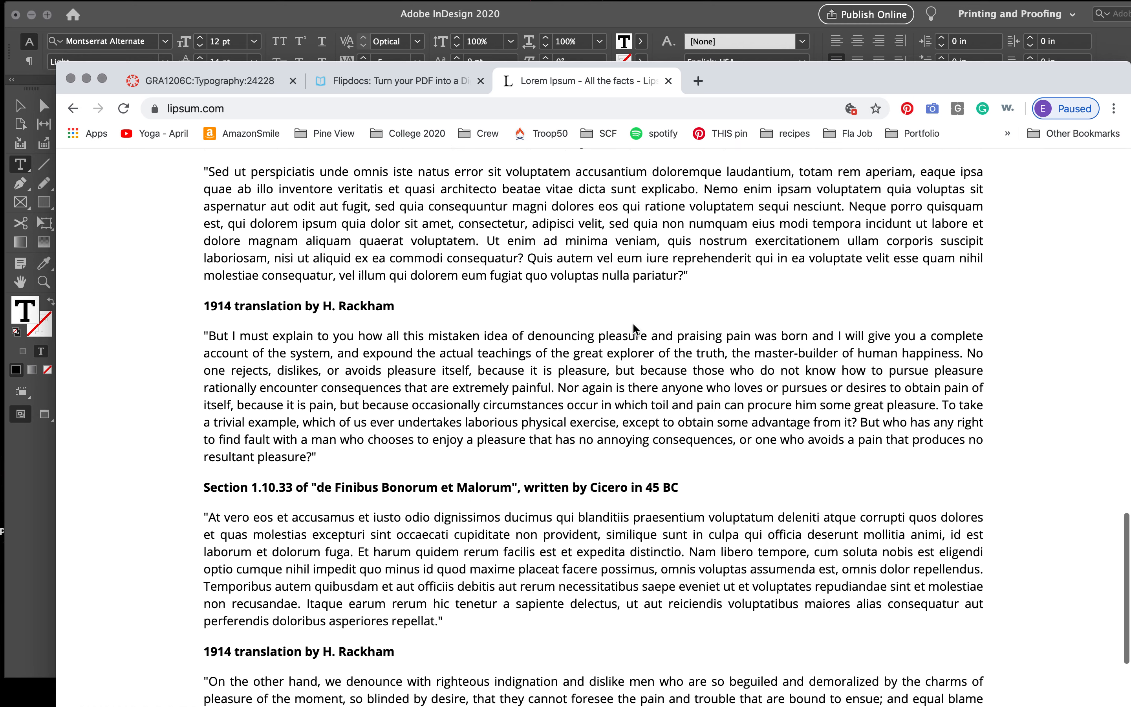
scroll(634, 324, up, 20)
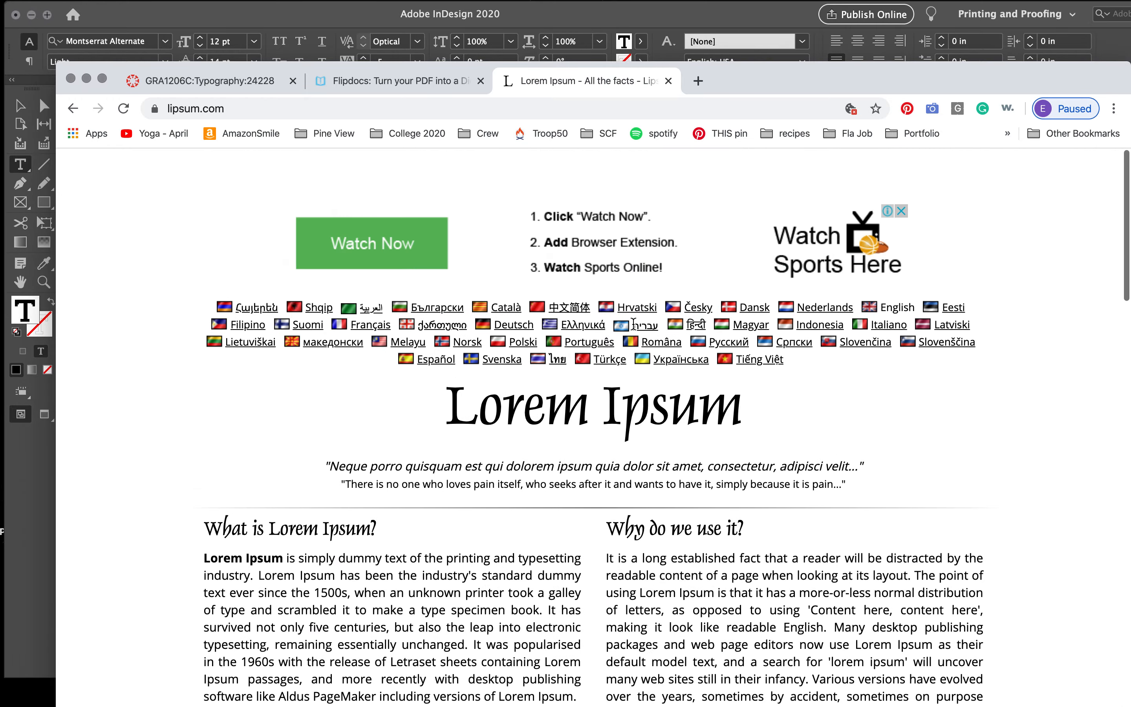
Return to InDesign and delete the word "voluptat" that ends the first paragraph in the third column of page 4
drag(805, 72, 764, 201)
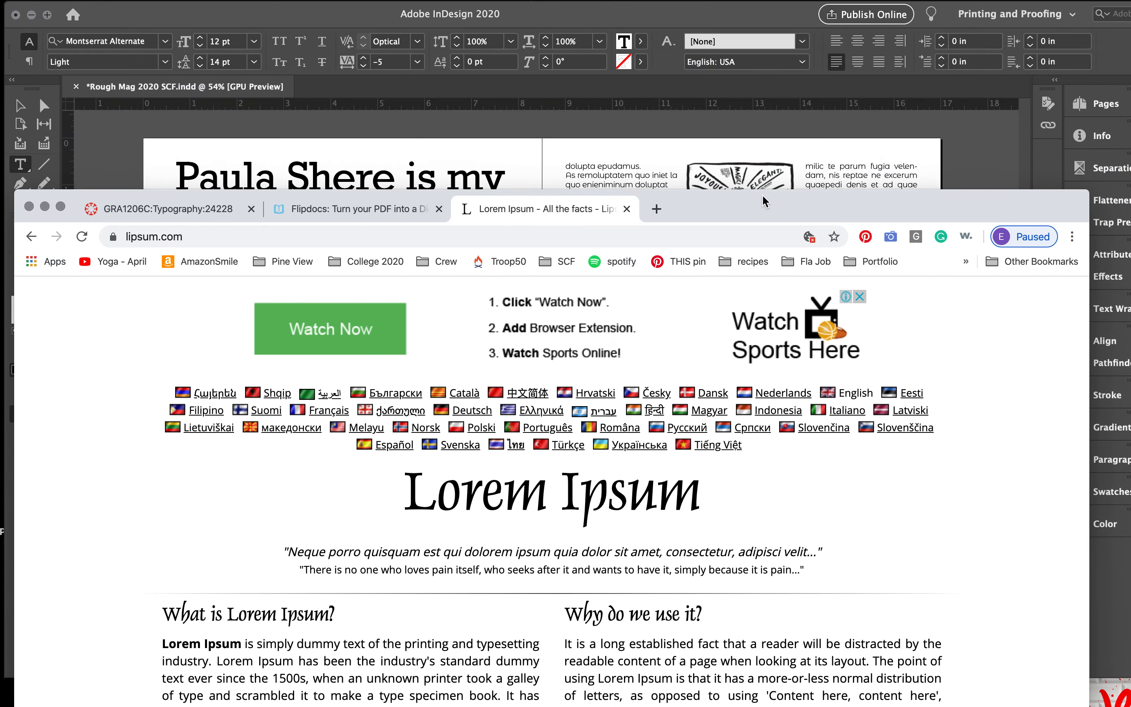
click(725, 22)
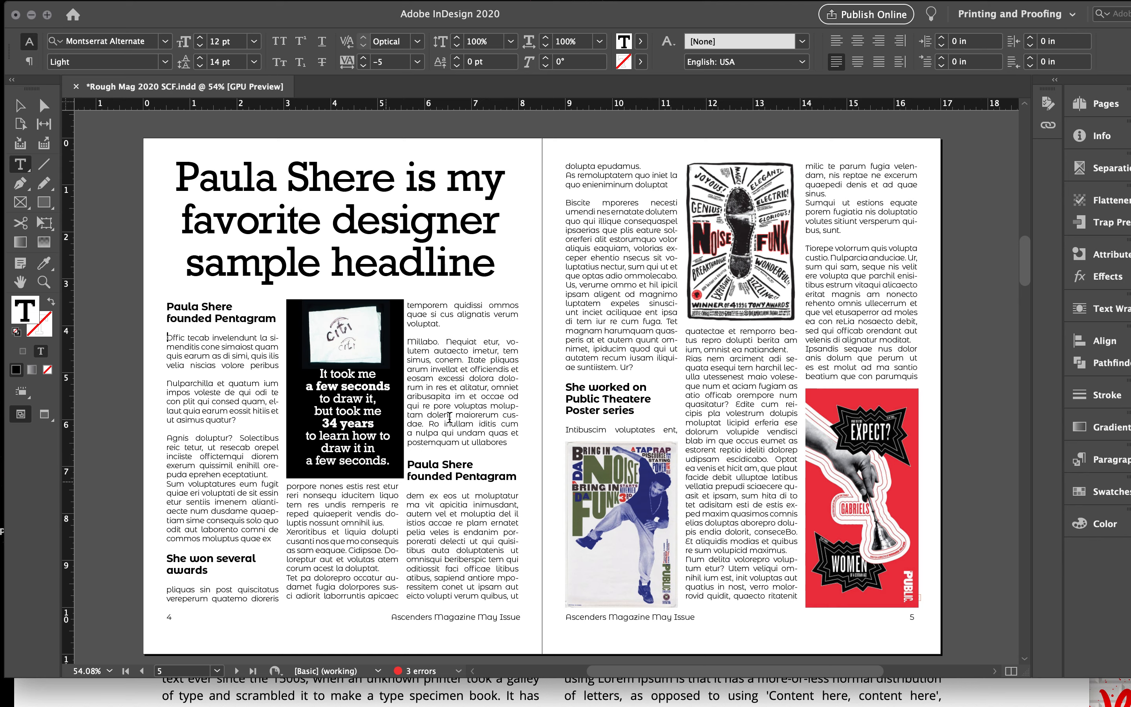
double_click(440, 324)
key(BackSpace)
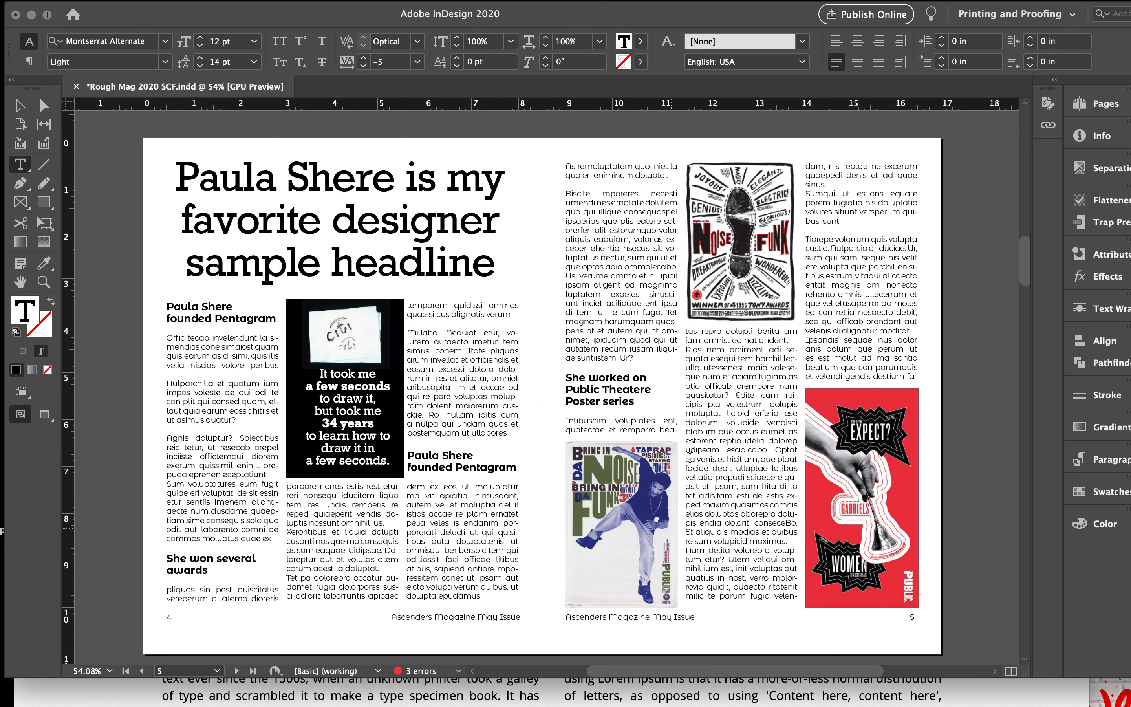
Review how the first article's text flows across pages 4 to 6 up to the second article's opening page
scroll(826, 457, down, 1)
scroll(825, 457, down, 5)
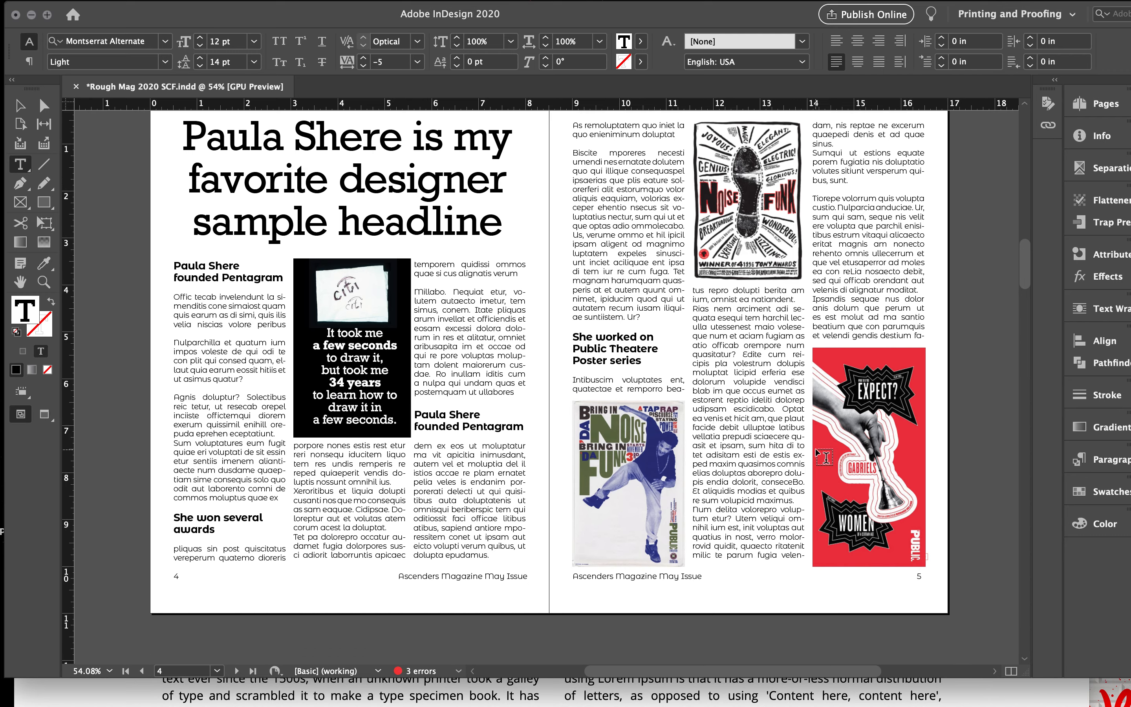
scroll(825, 457, down, 20)
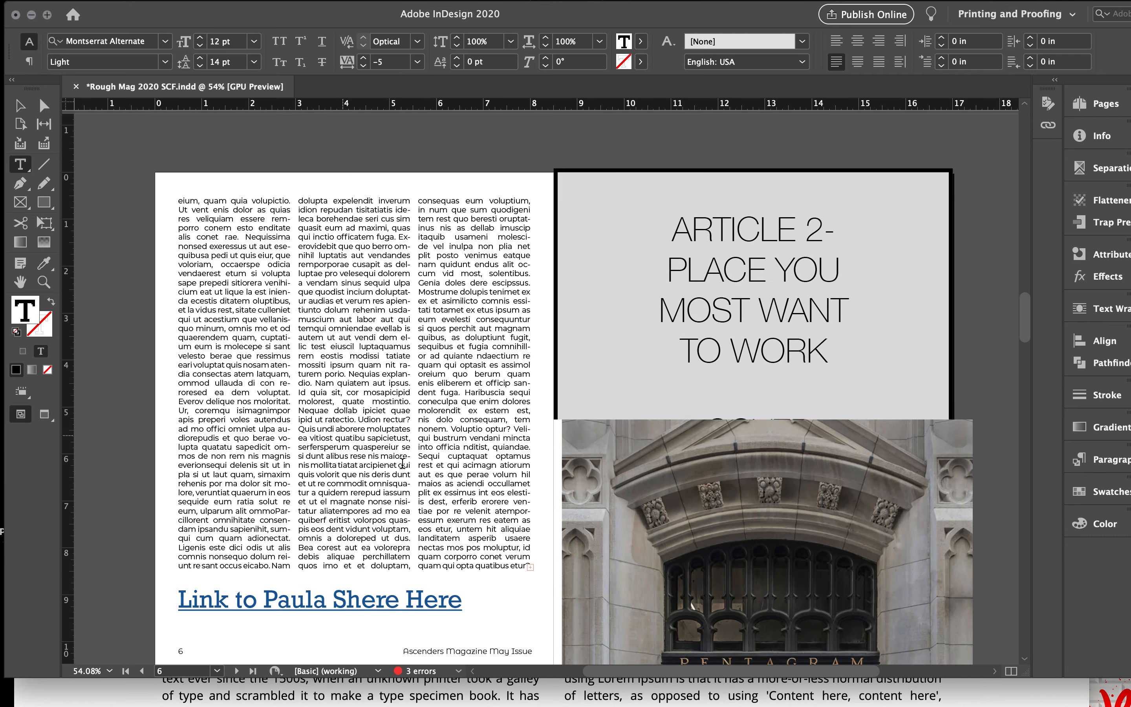
scroll(364, 405, down, 3)
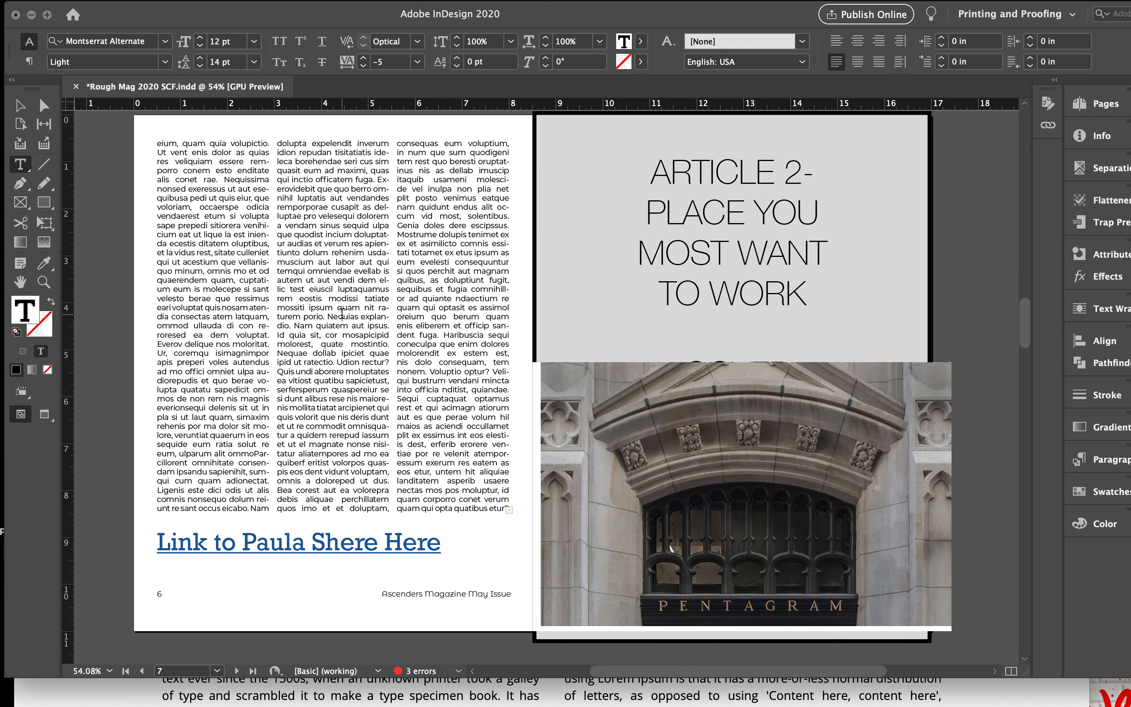
scroll(342, 314, up, 15)
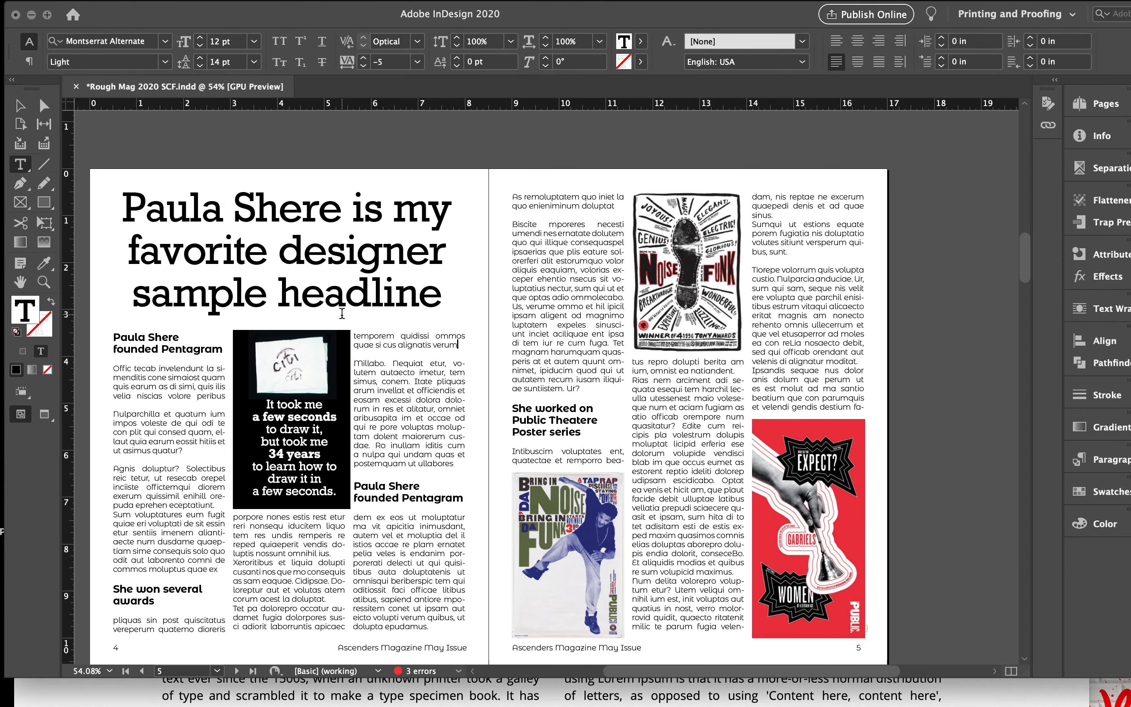
scroll(342, 314, down, 15)
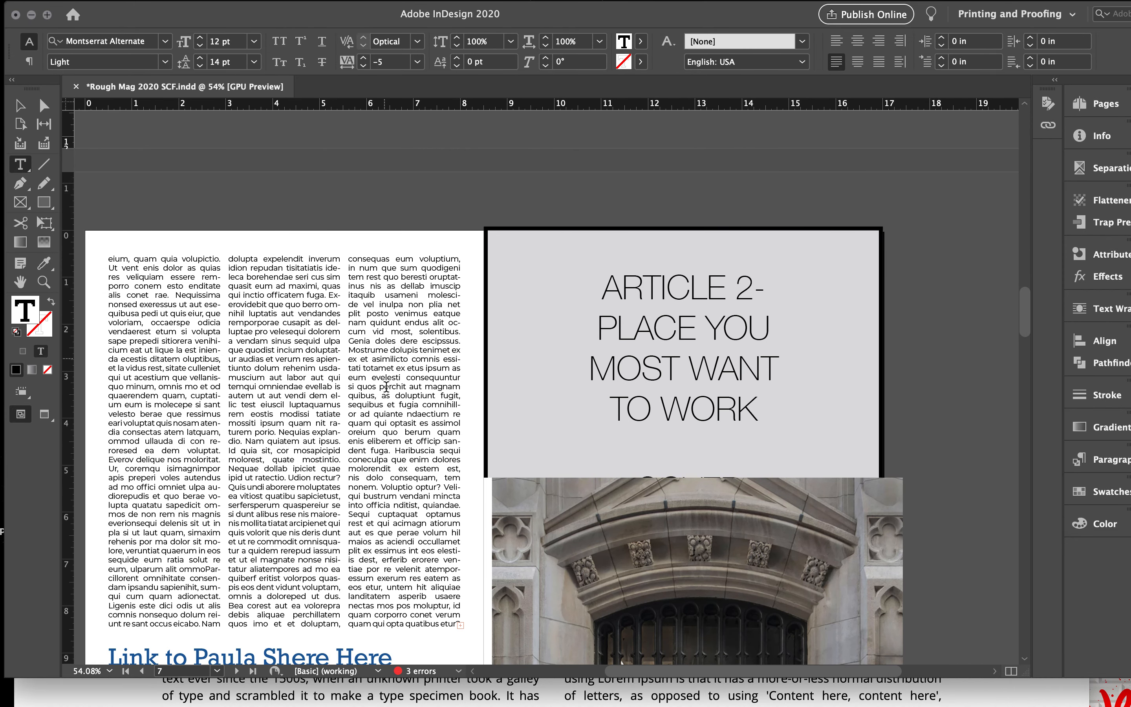
scroll(370, 413, down, 3)
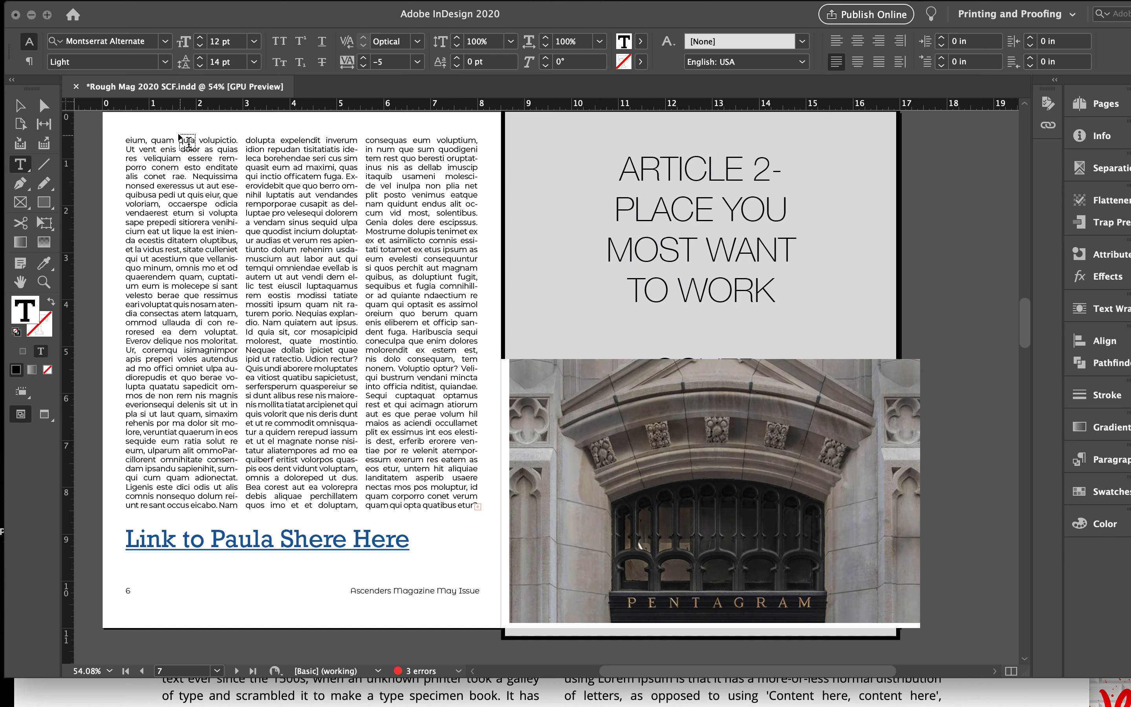
Move the Pentagram entrance photo on page 7 slightly upward, to about X 12.97 in, Y 7.75 in
click(20, 105)
click(732, 484)
drag(734, 486, 673, 428)
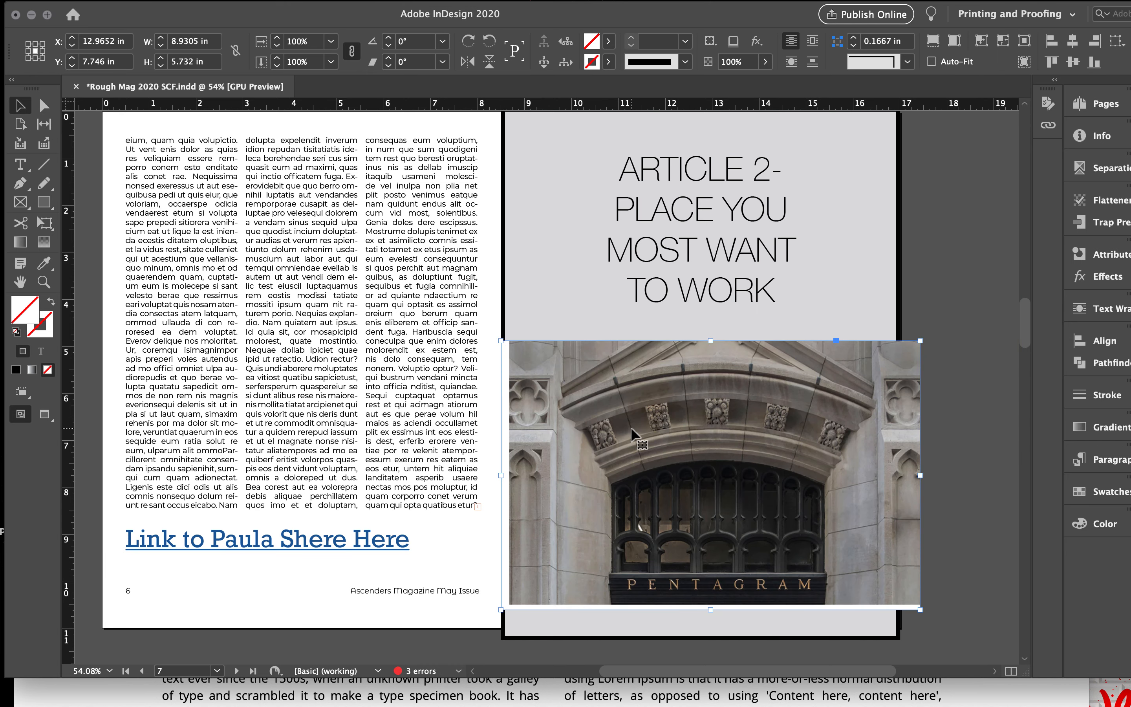
scroll(631, 427, down, 1)
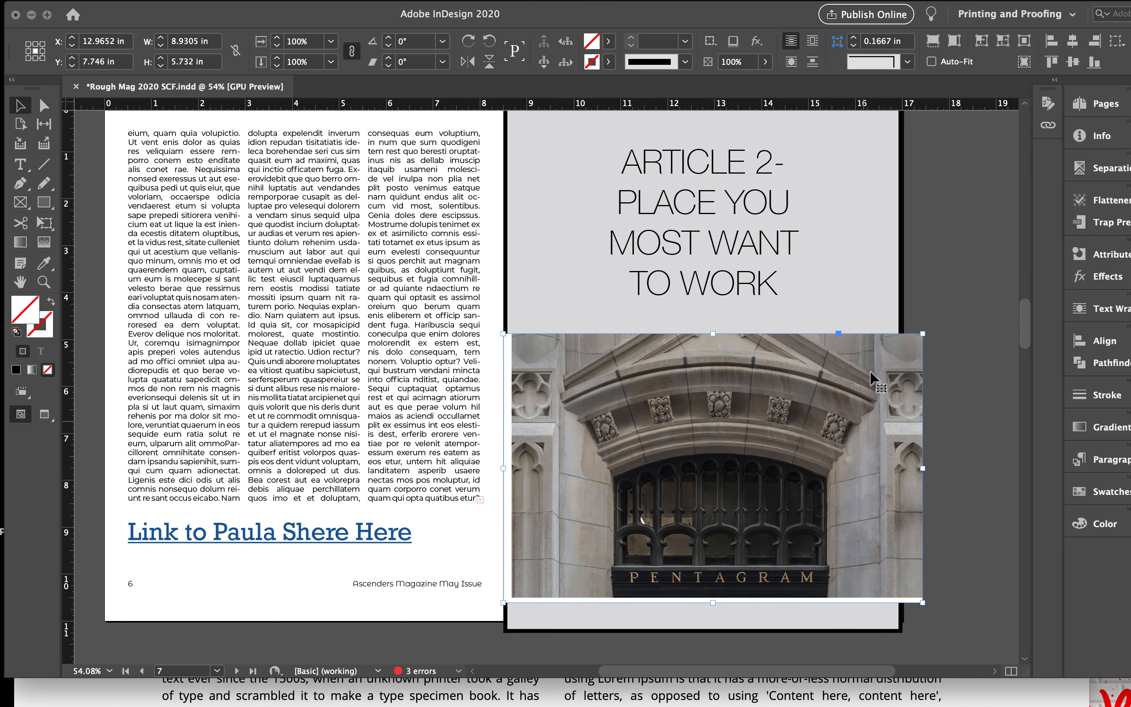
scroll(691, 422, down, 5)
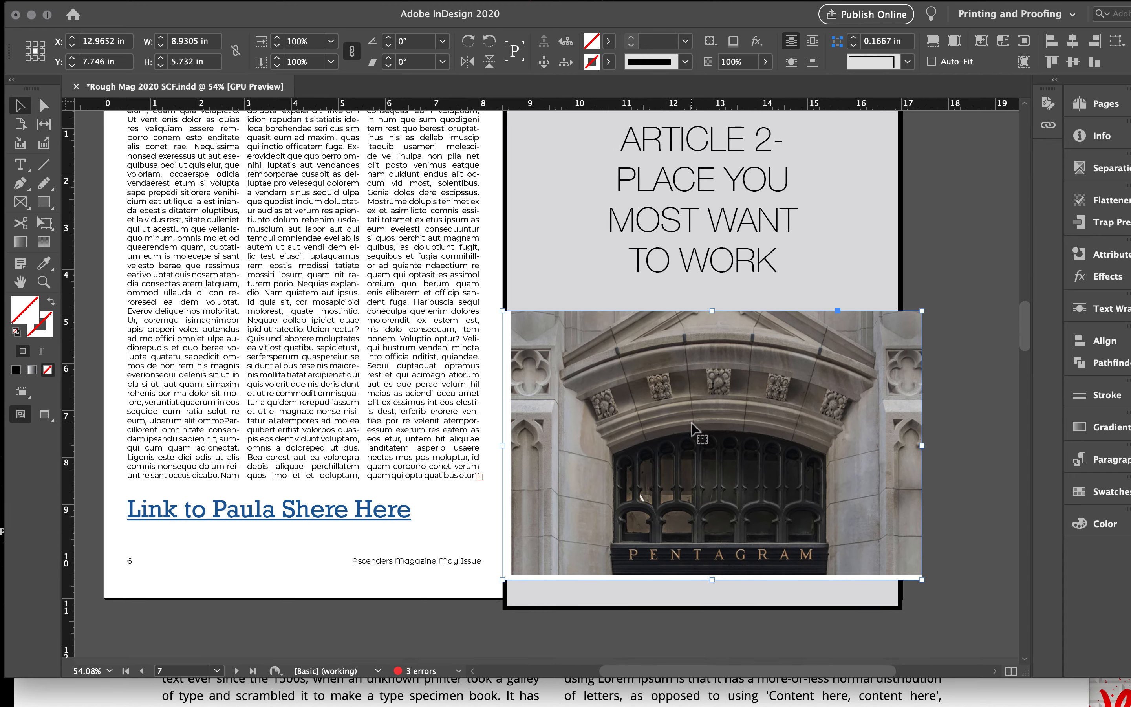
Nudge the green Avant Garde artwork on page 11 slightly to the right and down
scroll(691, 422, up, 5)
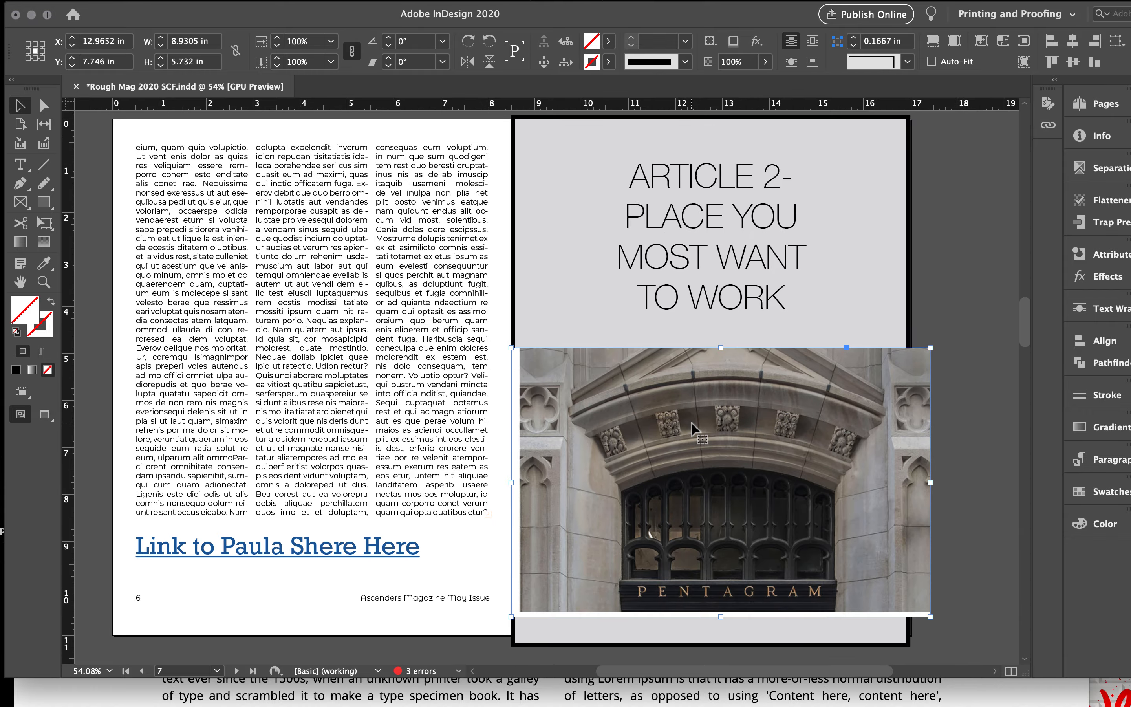
scroll(691, 422, down, 15)
scroll(693, 425, down, 1)
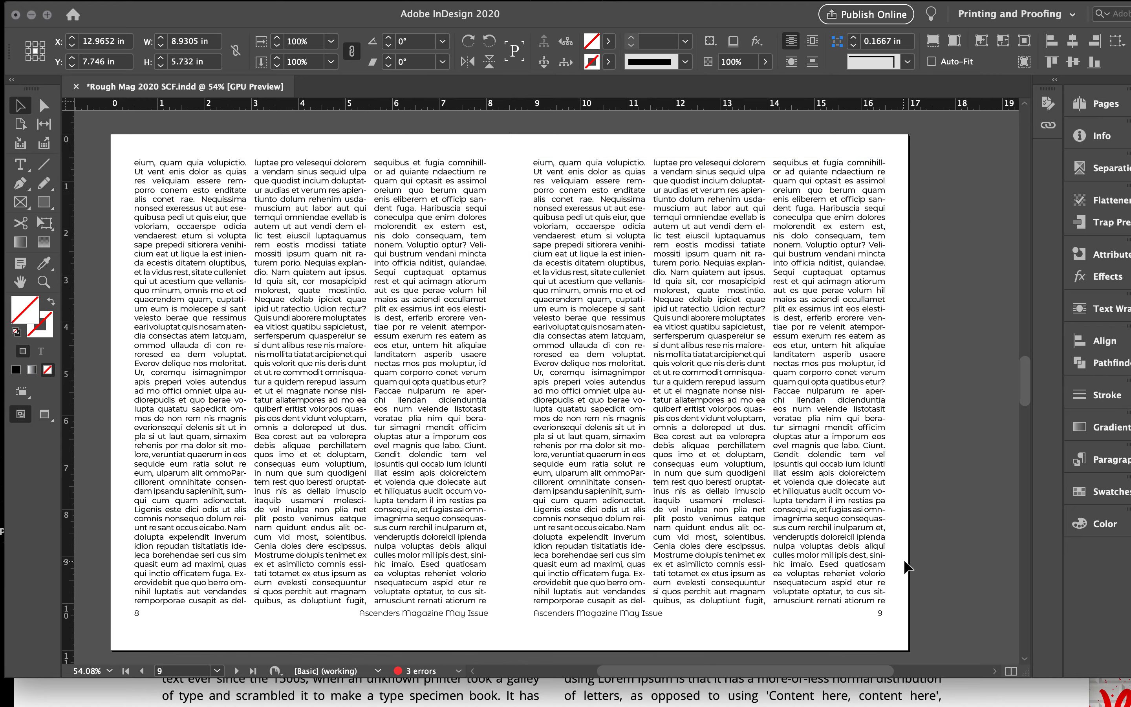
scroll(182, 489, down, 10)
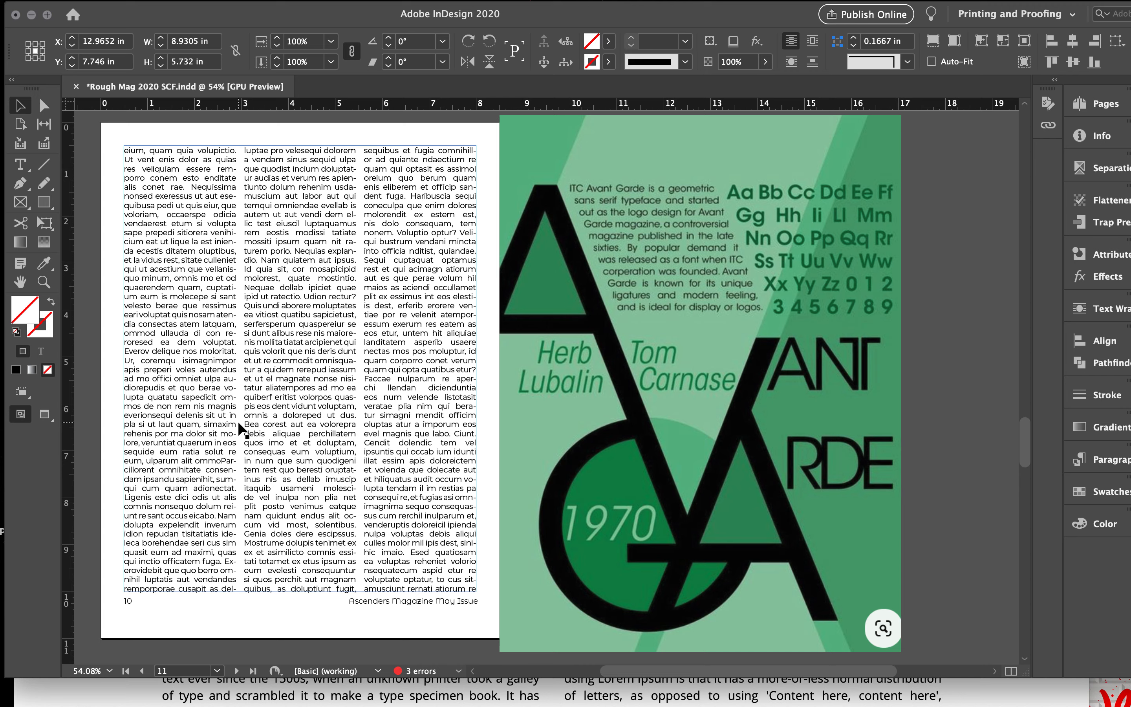
mouse_move(542, 141)
mouse_down()
mouse_move(920, 143)
mouse_move(547, 147)
mouse_up()
click(971, 371)
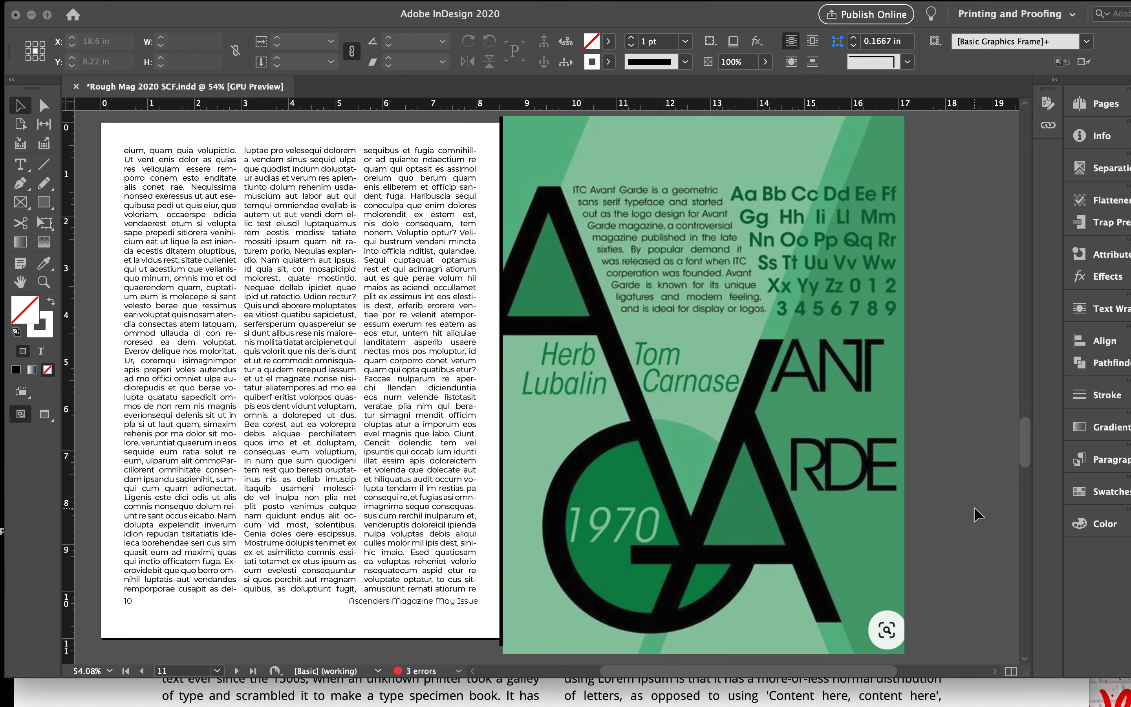
Review the remaining pages from page 11 to the back cover, including the favorite typography piece on page 14 and the facing page 15
scroll(979, 515, down, 10)
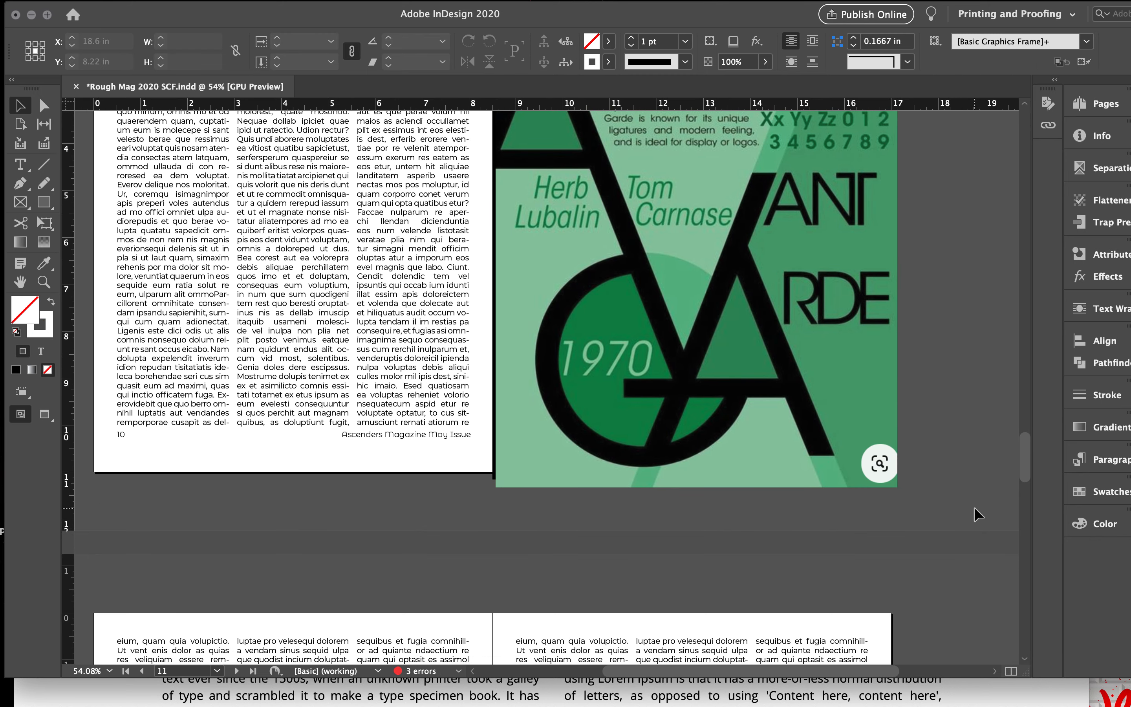
scroll(977, 515, down, 5)
scroll(977, 514, up, 6)
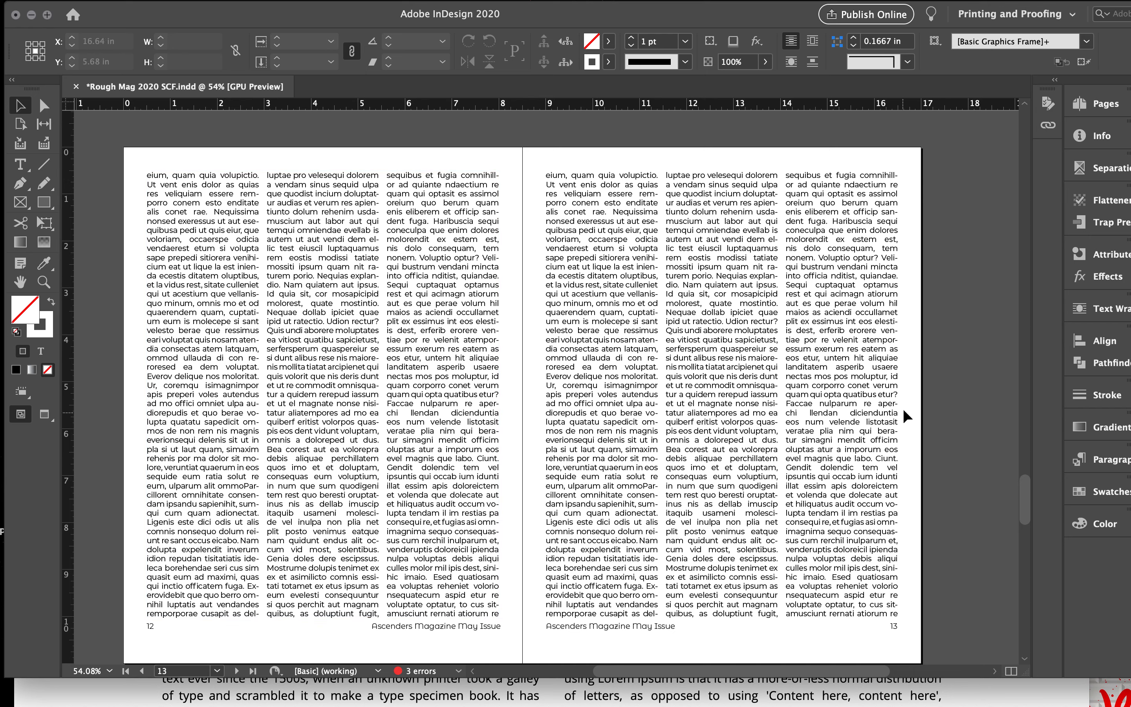
scroll(814, 393, down, 10)
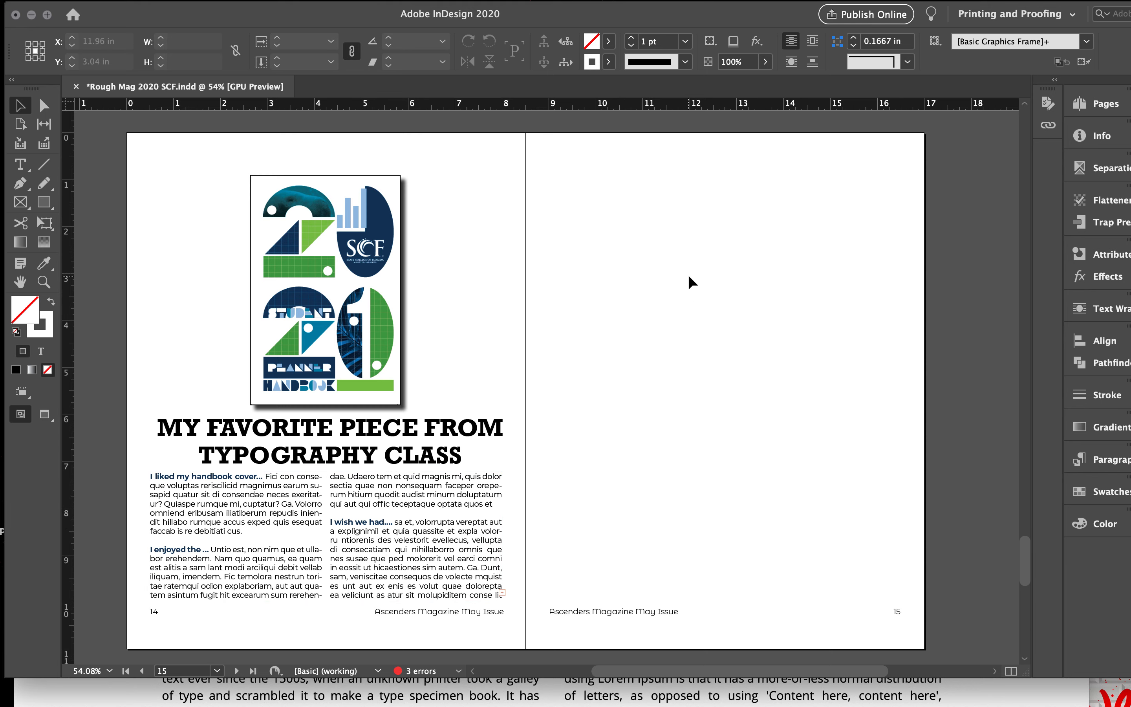
scroll(750, 502, down, 2)
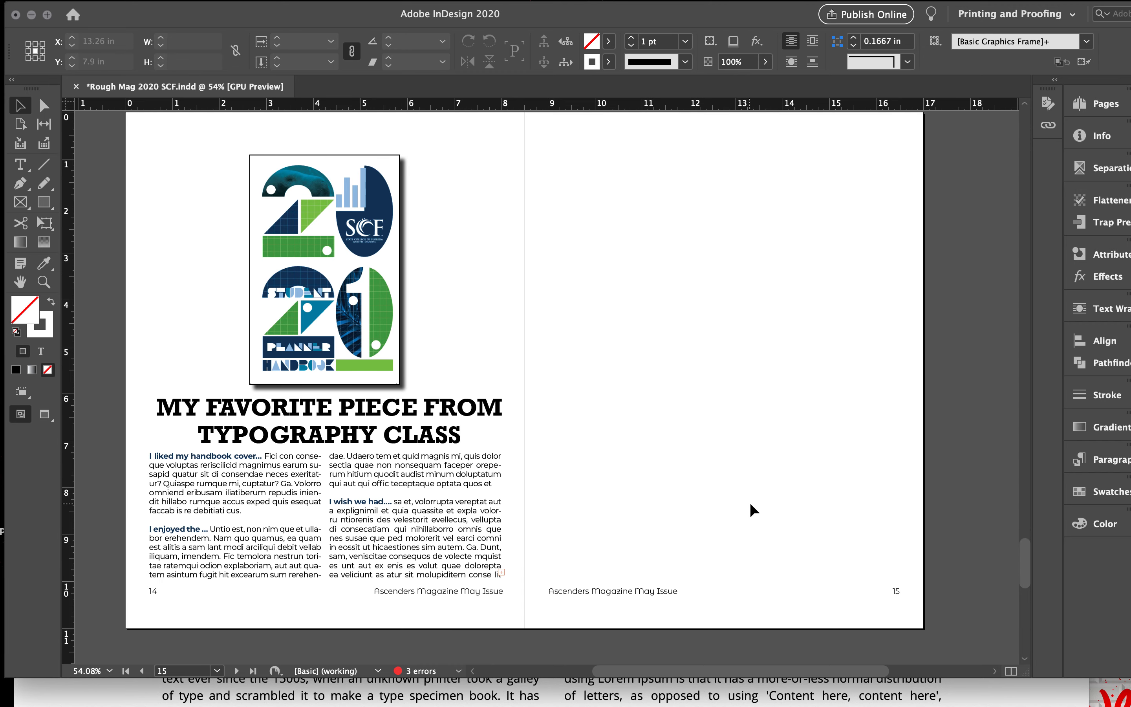
scroll(750, 504, up, 2)
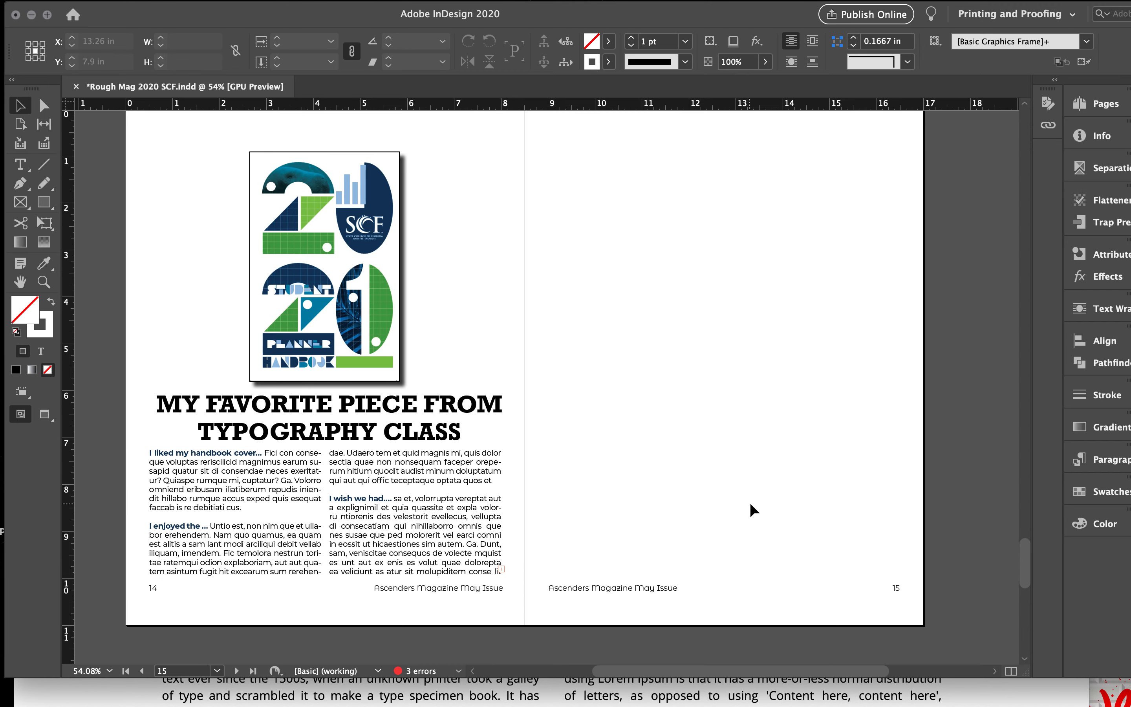
scroll(751, 504, left, 2)
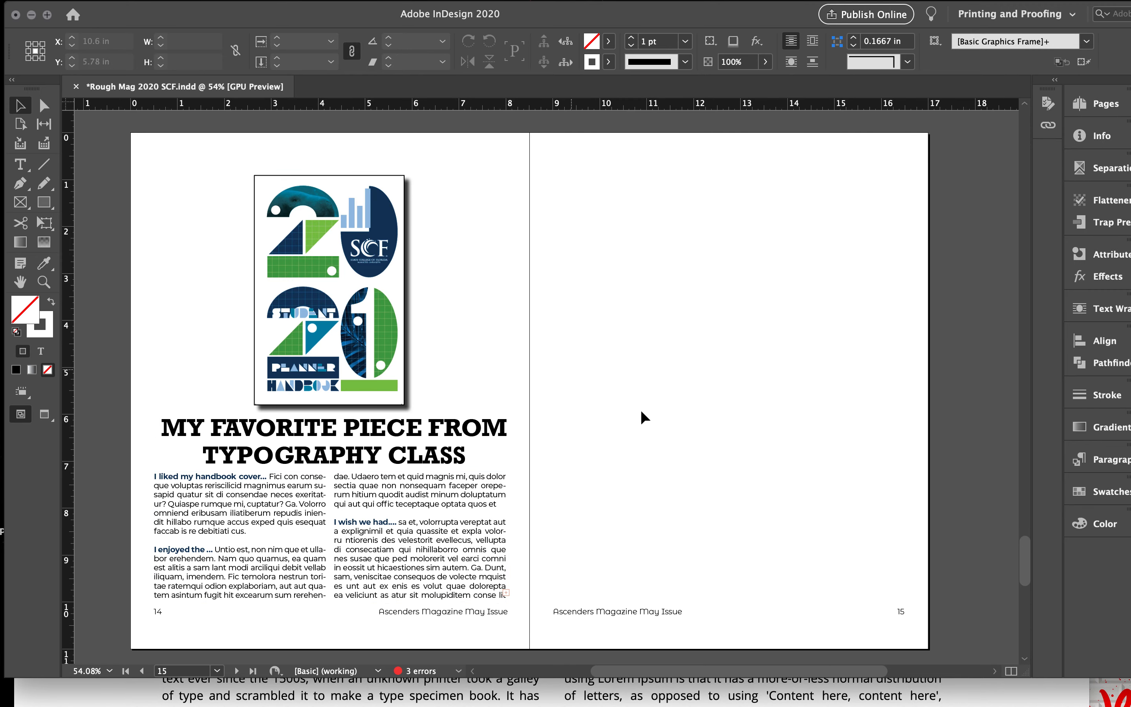
scroll(642, 415, down, 2)
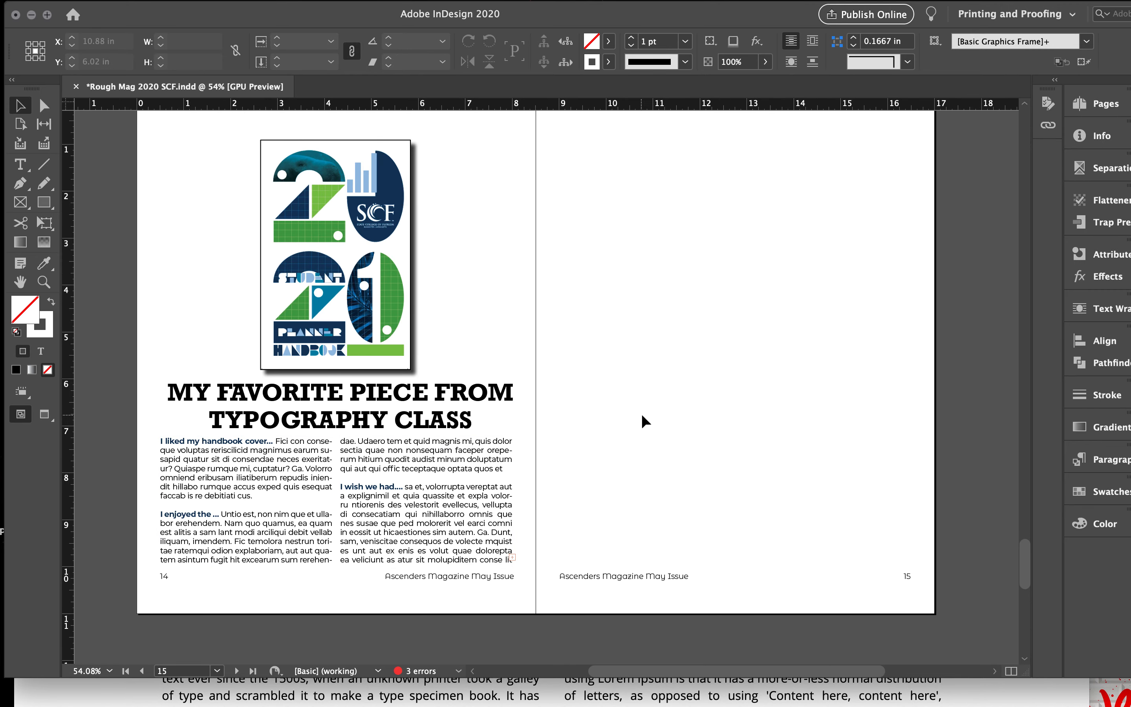
scroll(643, 415, down, 15)
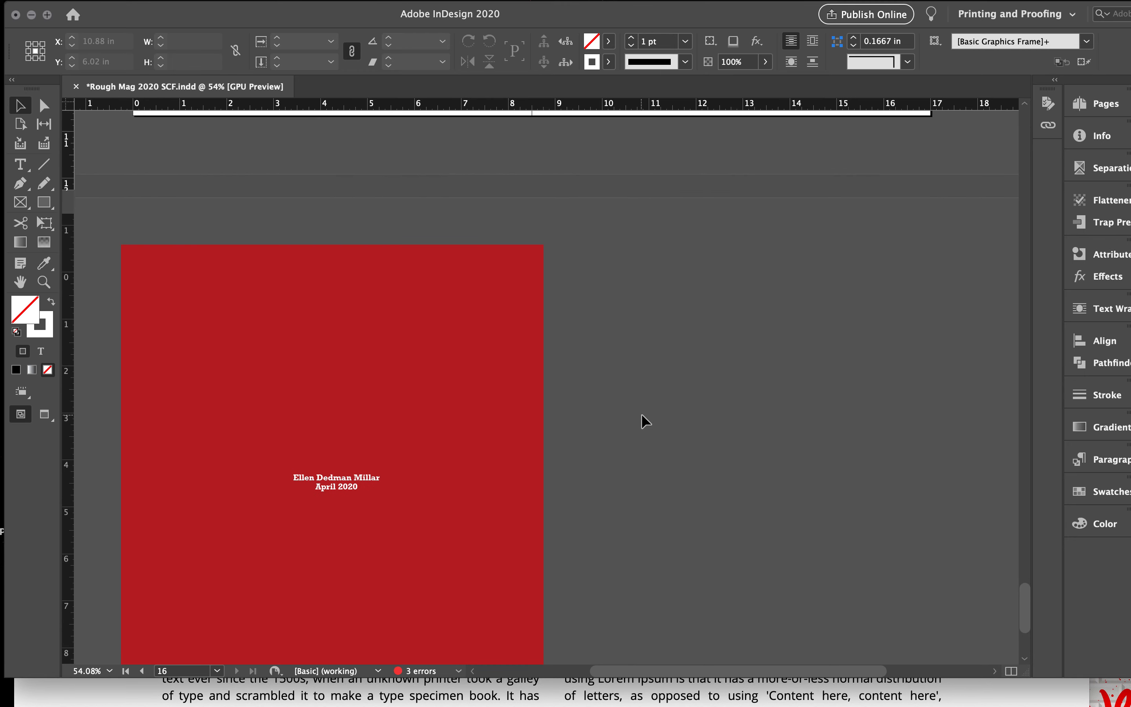
scroll(641, 414, up, 2)
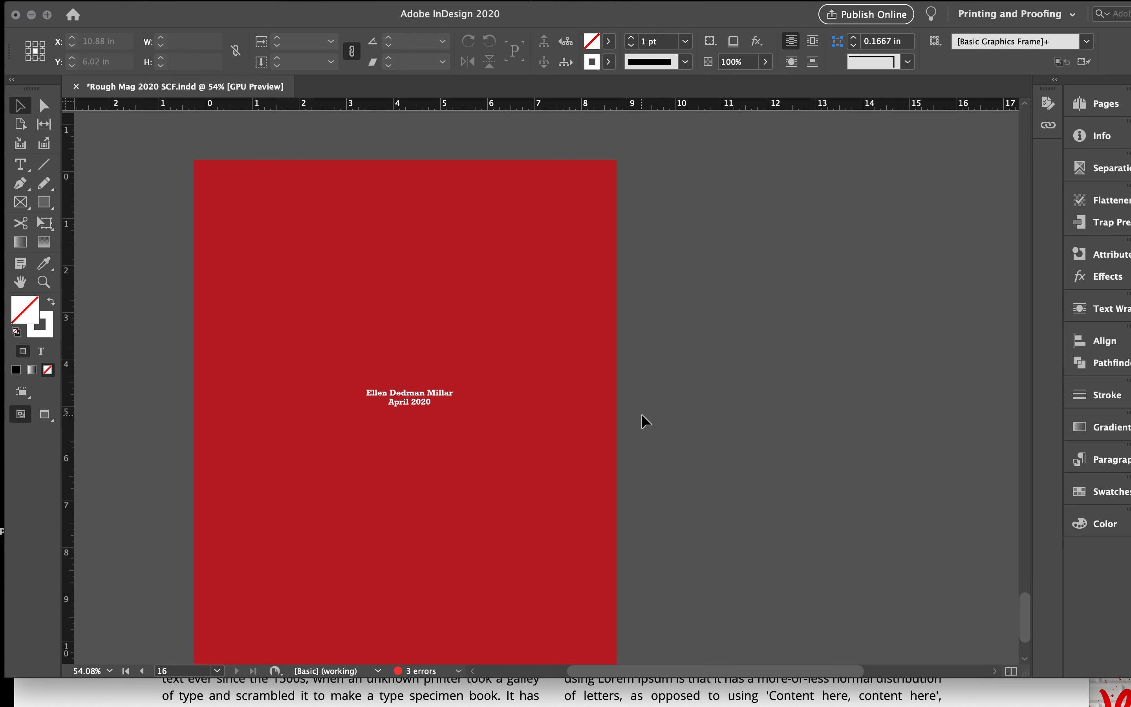
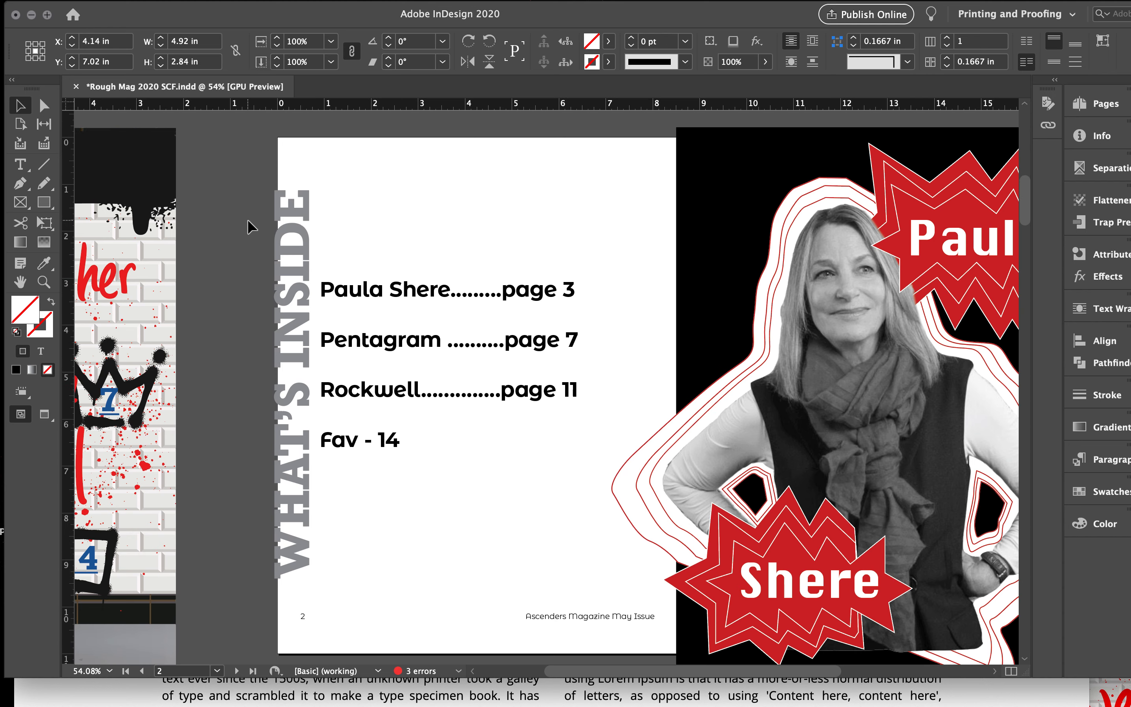
Switch to Illustrator, inspect the artboard of the graffiti-style contents design in Title page.ai with the Artboard tool, and return to InDesign
click(223, 189)
mouse_move(826, 704)
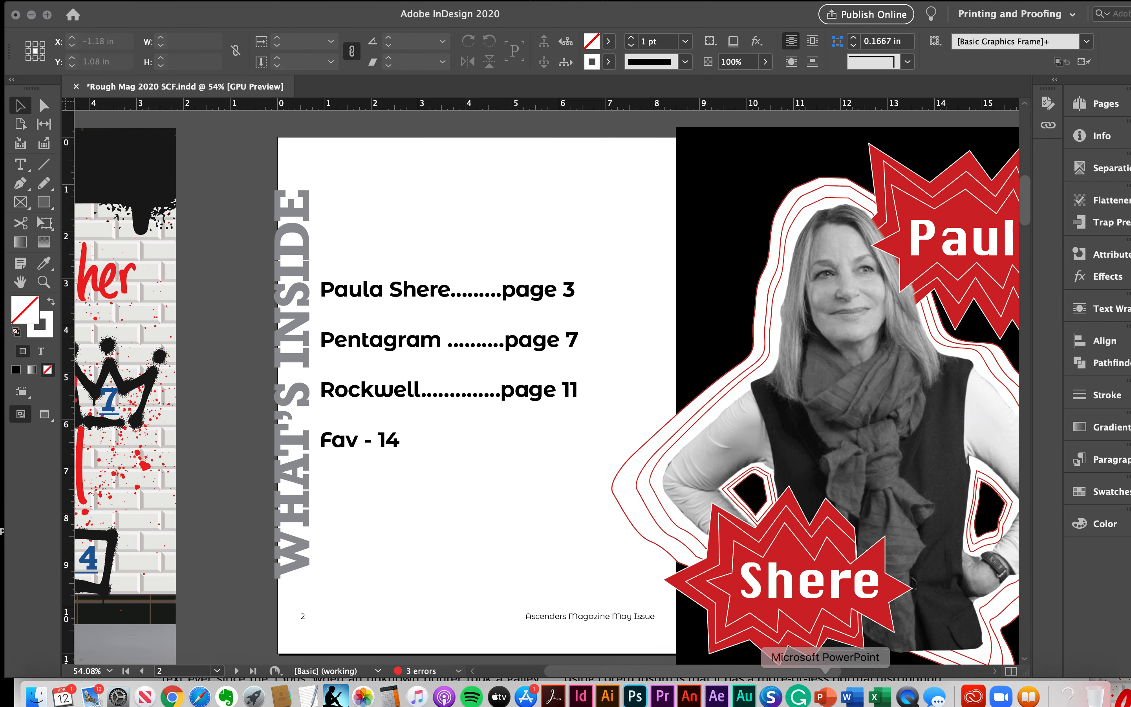
click(605, 690)
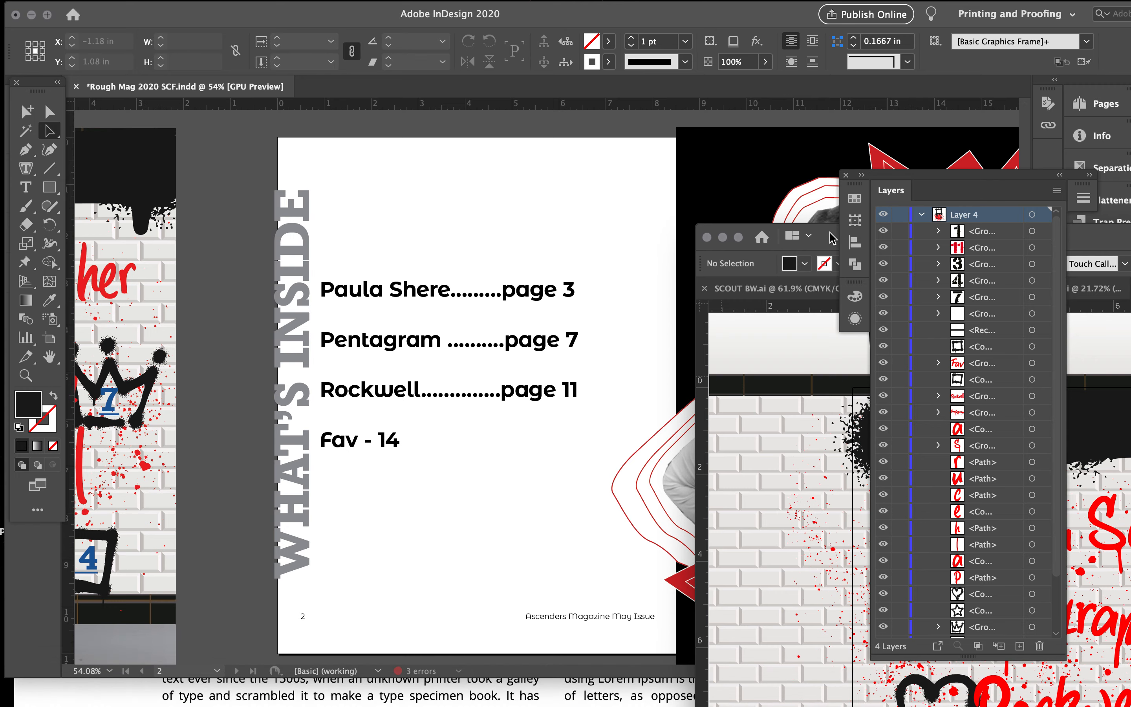
drag(832, 238, 201, 28)
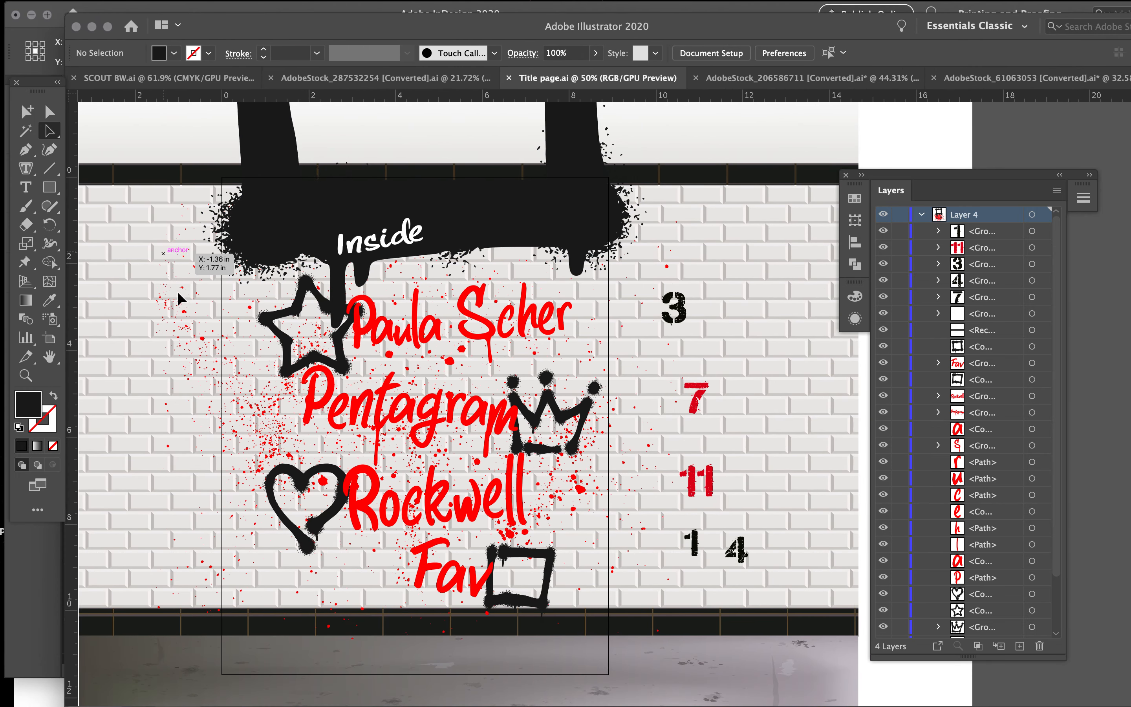
click(49, 339)
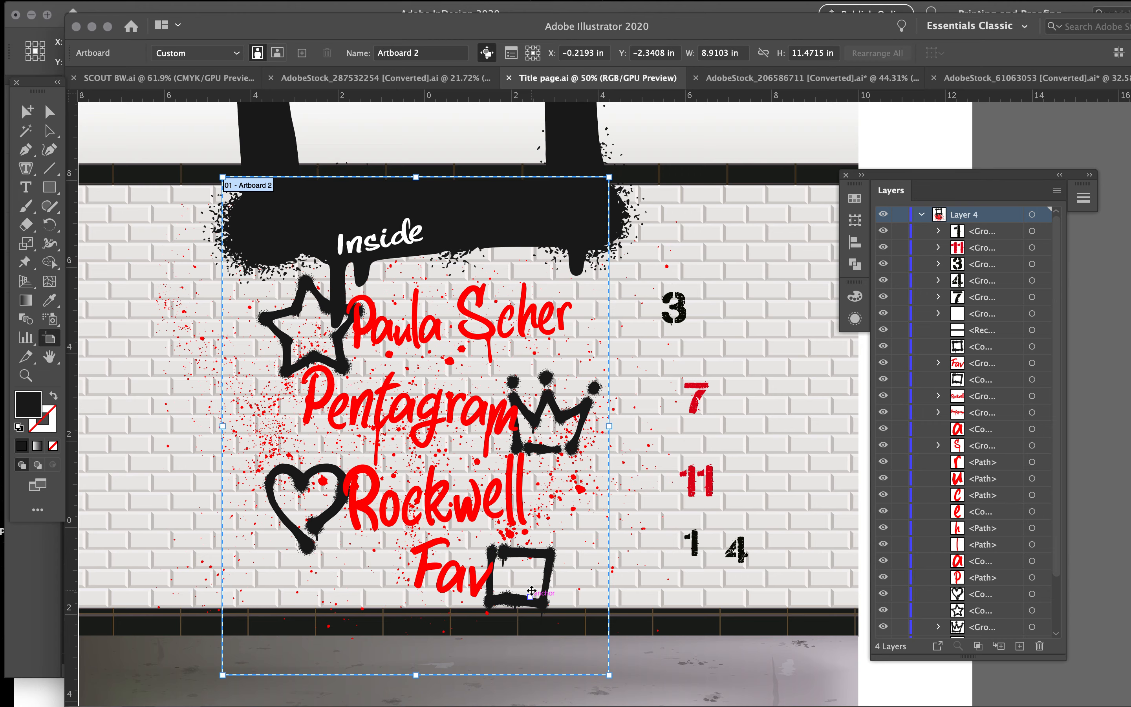
drag(337, 29, 896, 431)
click(472, 177)
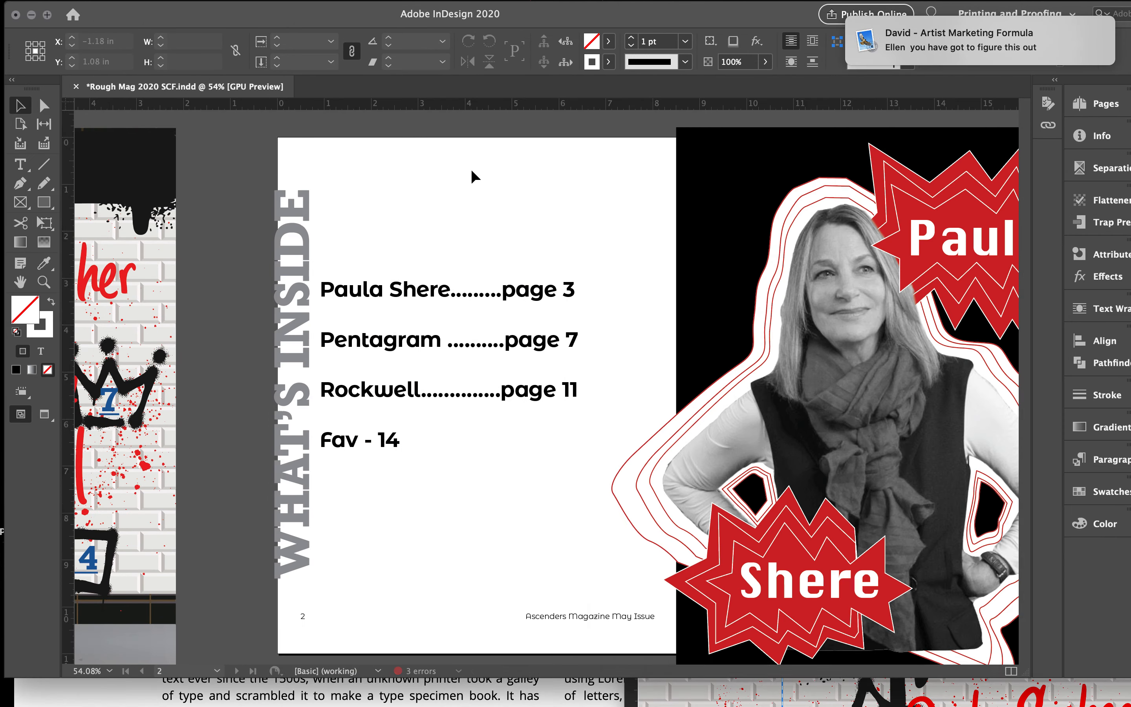
Move the graffiti "Inside" contents artwork from the pasteboard onto page 2, covering the plain contents list, and deselect it
drag(149, 140, 651, 189)
click(203, 361)
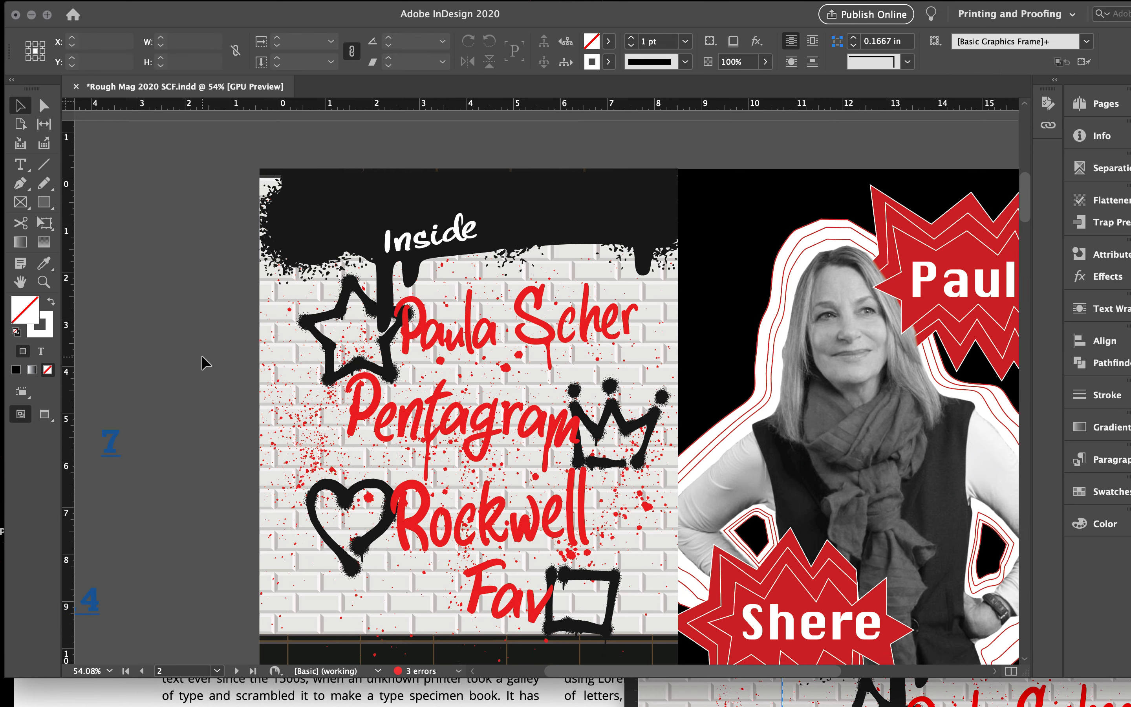
scroll(202, 362, down, 4)
scroll(203, 362, left, 4)
scroll(203, 362, up, 1)
scroll(202, 361, right, 1)
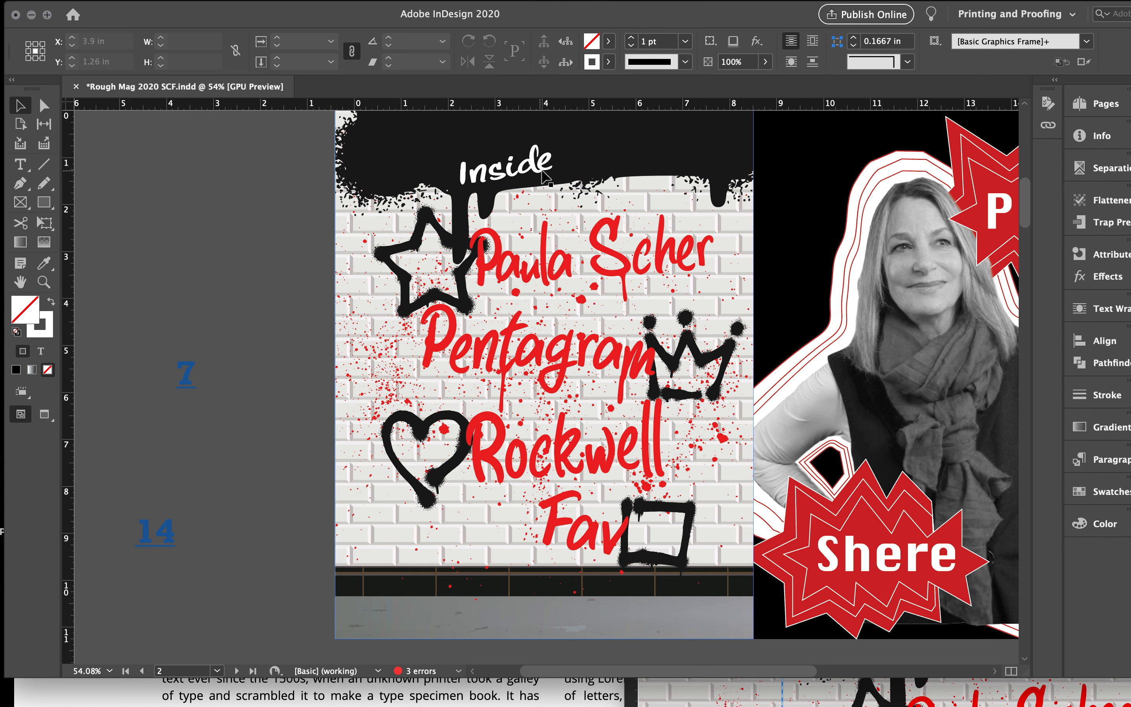
Create a small text frame on the pasteboard beside page 2, above the blue 7, containing the number 3
key(t)
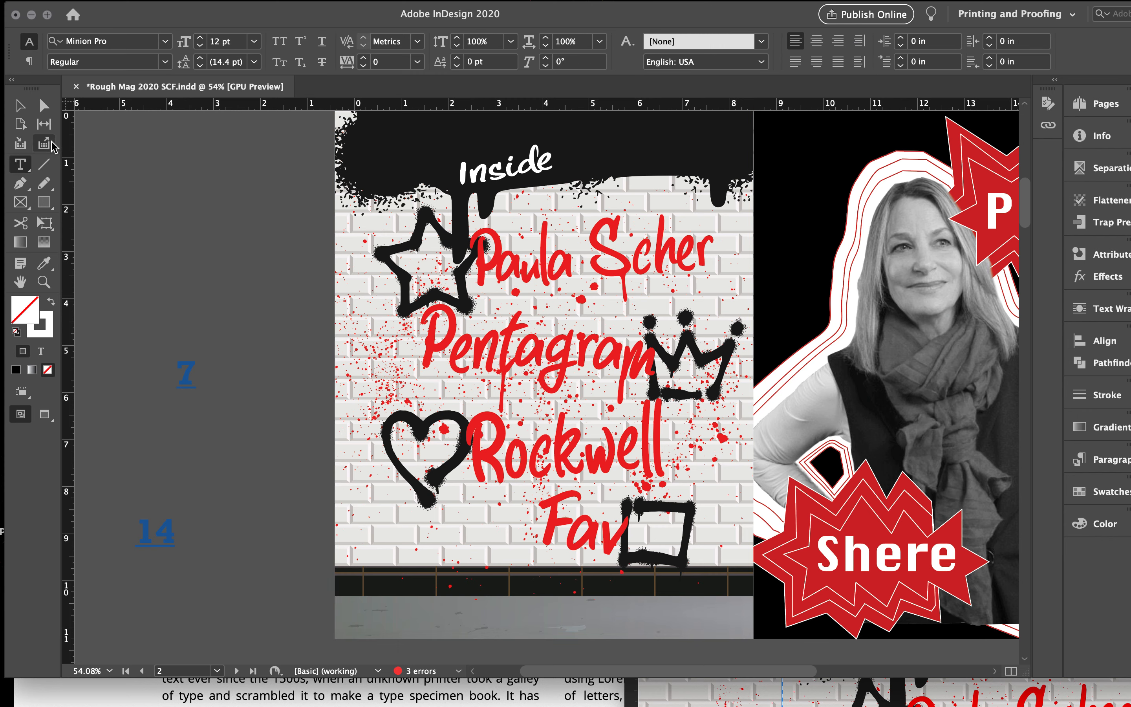
click(227, 234)
drag(204, 211, 282, 269)
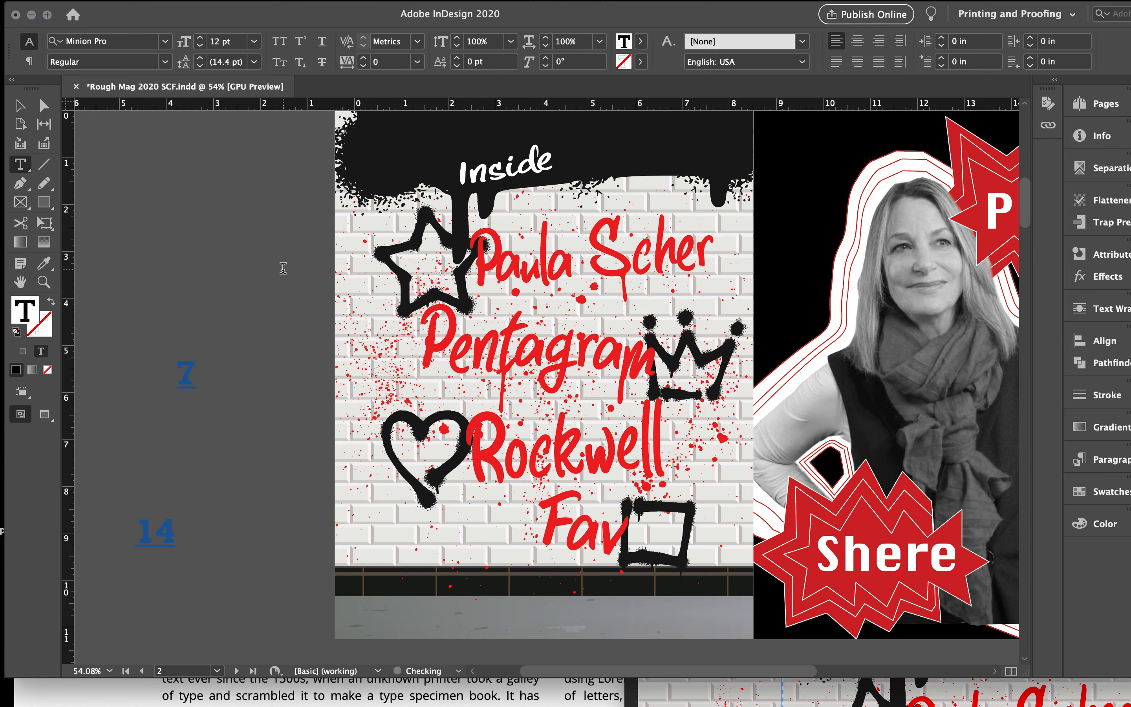
text(3)
Format the number 3 on the pasteboard in Rockwell Bold at 24 pt
drag(219, 214, 185, 215)
click(164, 38)
scroll(145, 262, up, 15)
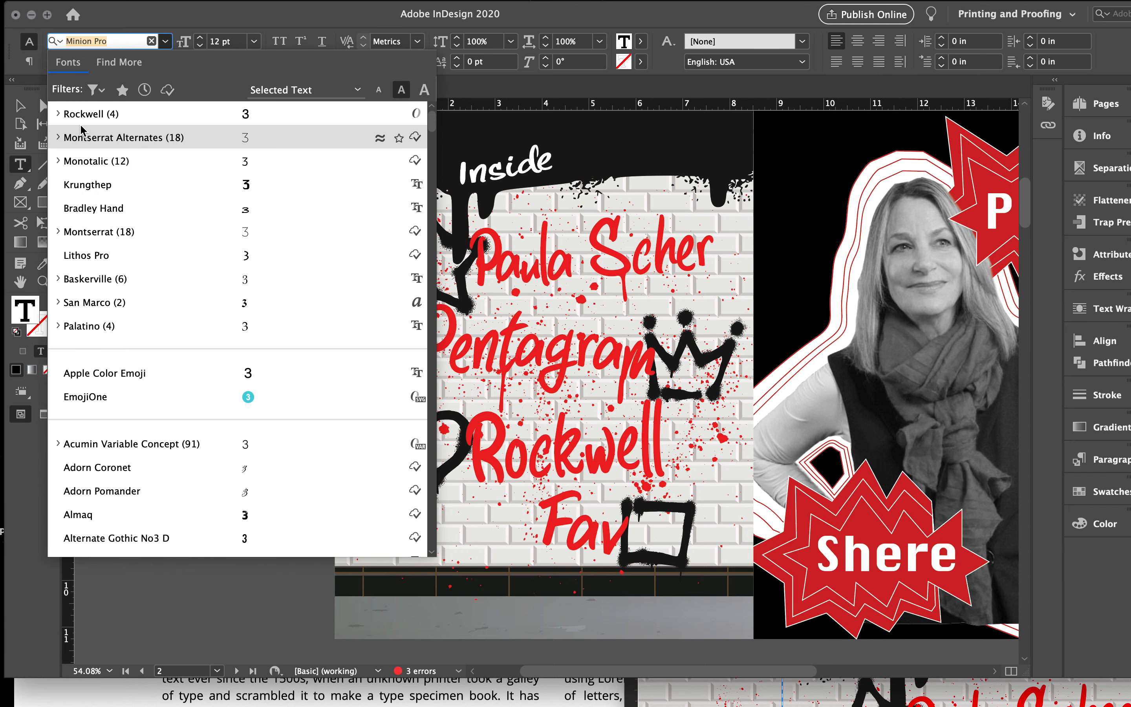
click(57, 113)
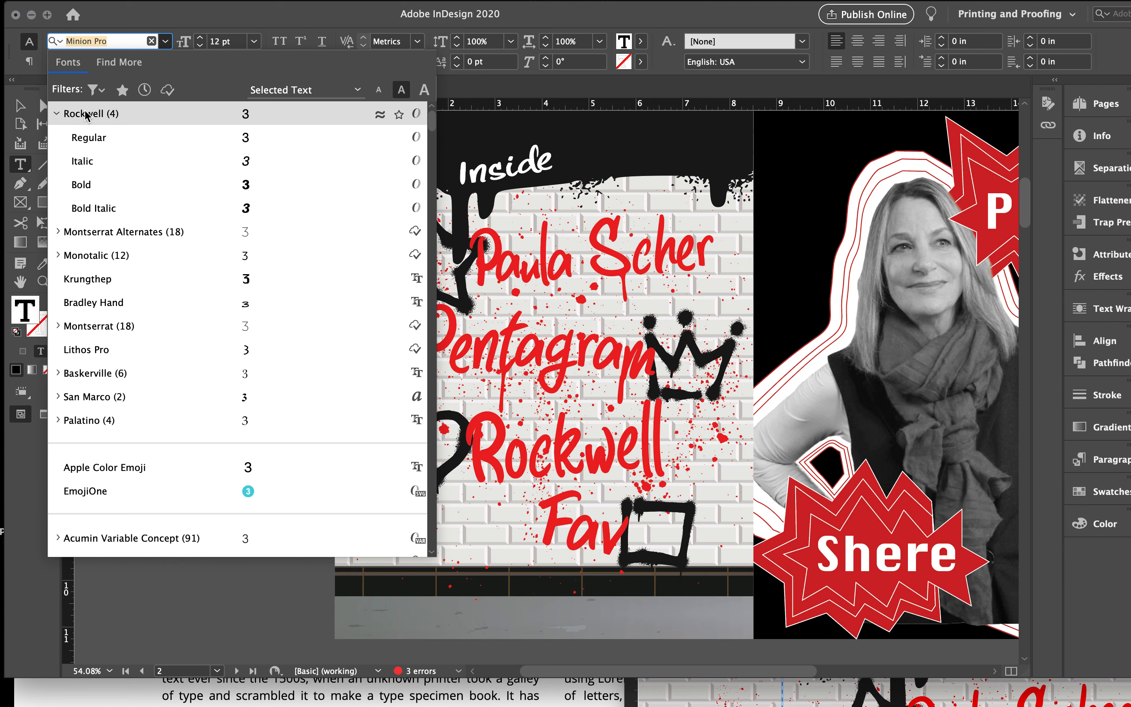
click(121, 184)
click(255, 43)
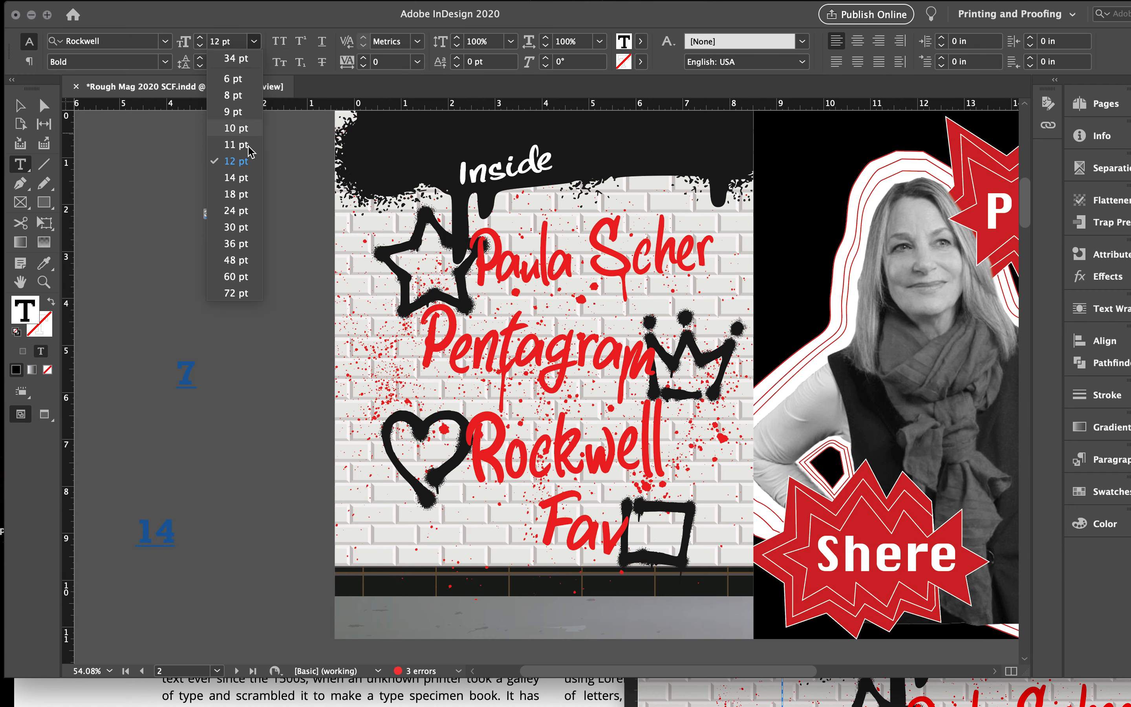
click(252, 214)
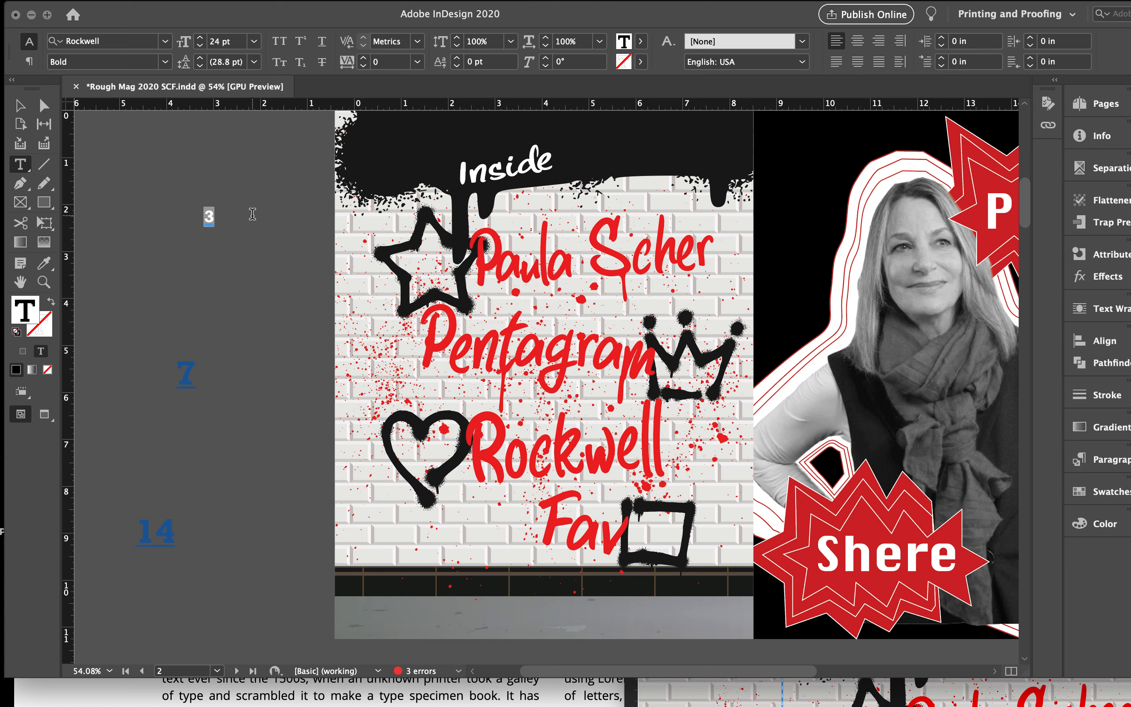
Increase the font size of the number 3 to 37 pt
mouse_move(162, 5)
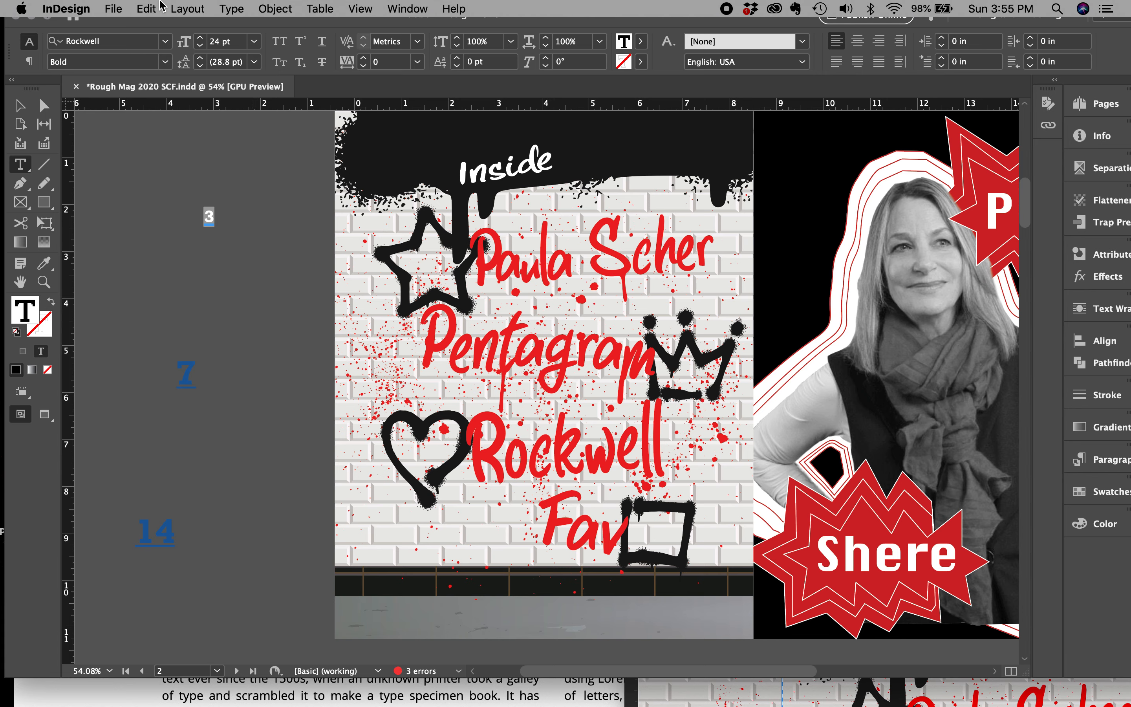
click(199, 38)
click(199, 37)
click(199, 38)
click(199, 38)
click(199, 37)
click(199, 38)
click(199, 37)
click(200, 37)
click(199, 38)
click(199, 37)
click(199, 38)
click(199, 38)
click(199, 38)
Start a new hyperlink on the selected number 3 with page 3 of this document as its destination
mouse_move(291, 5)
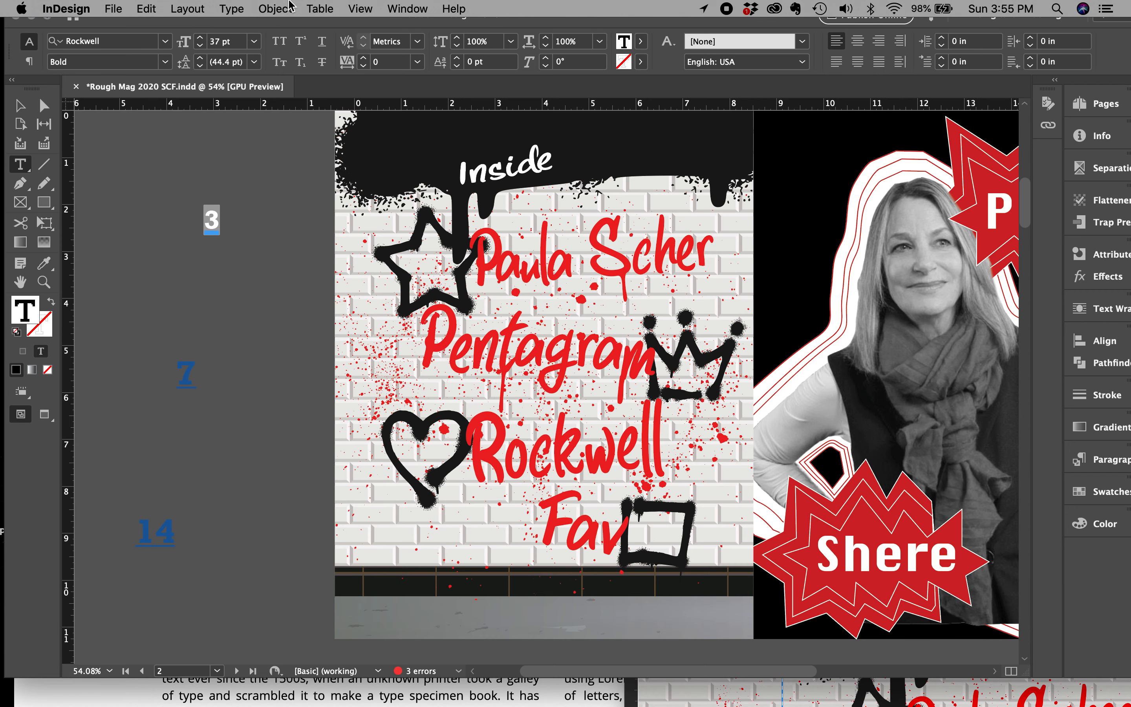
click(232, 9)
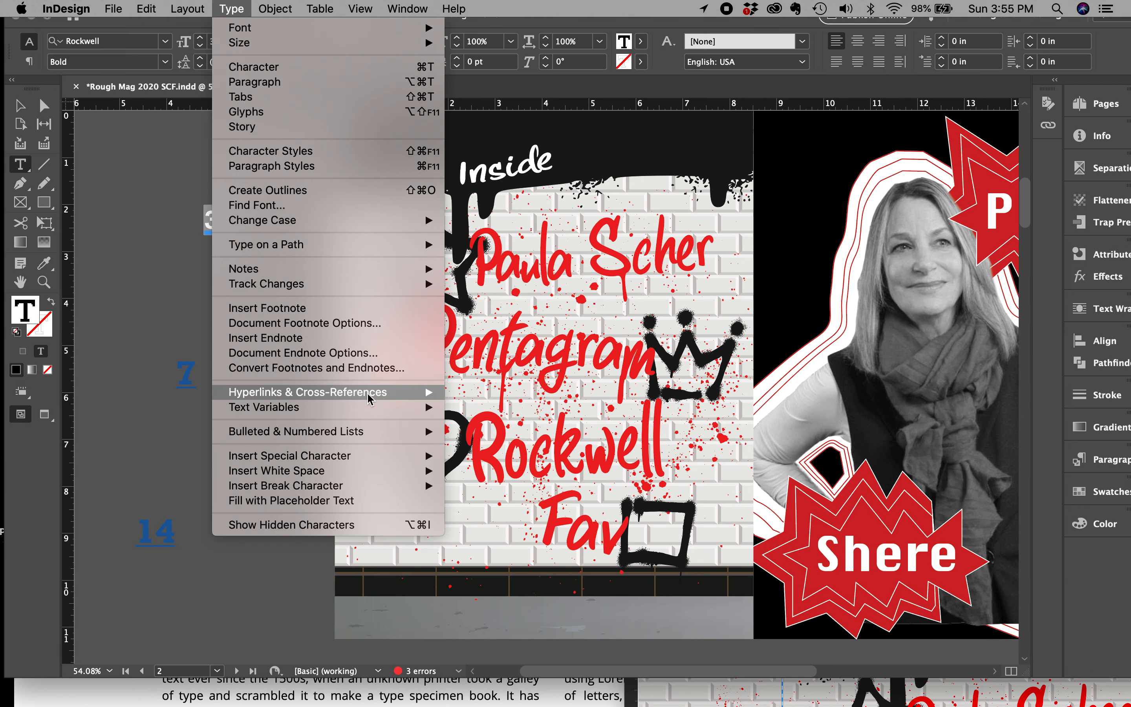
mouse_move(365, 397)
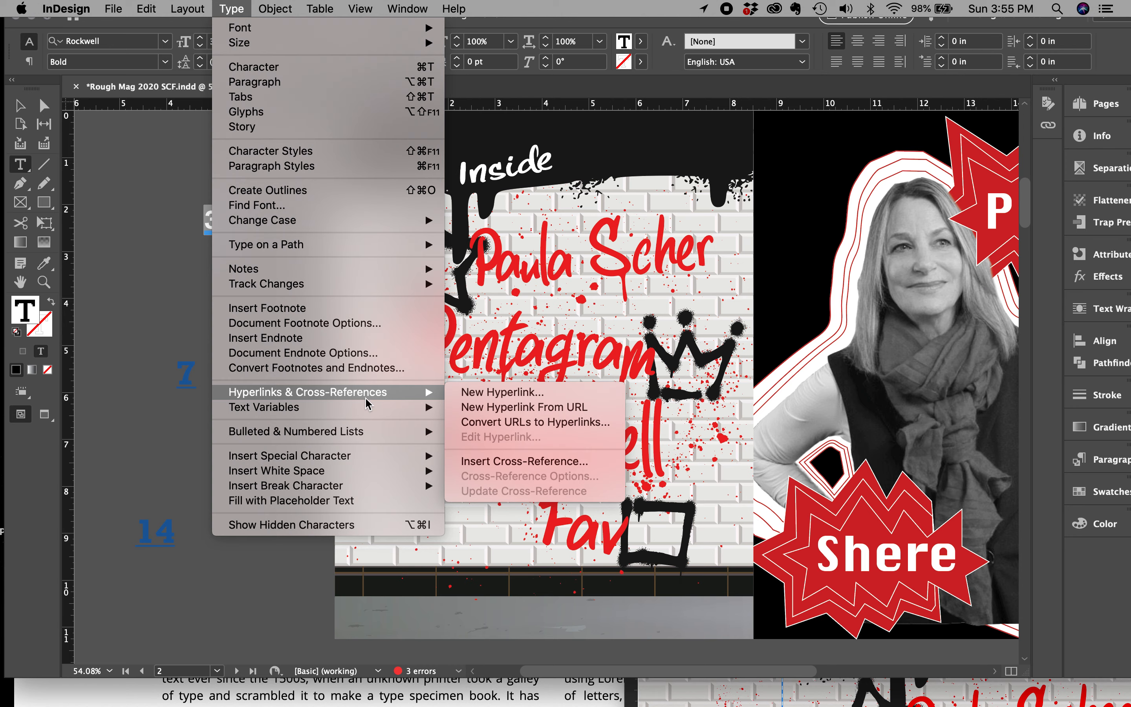
click(532, 393)
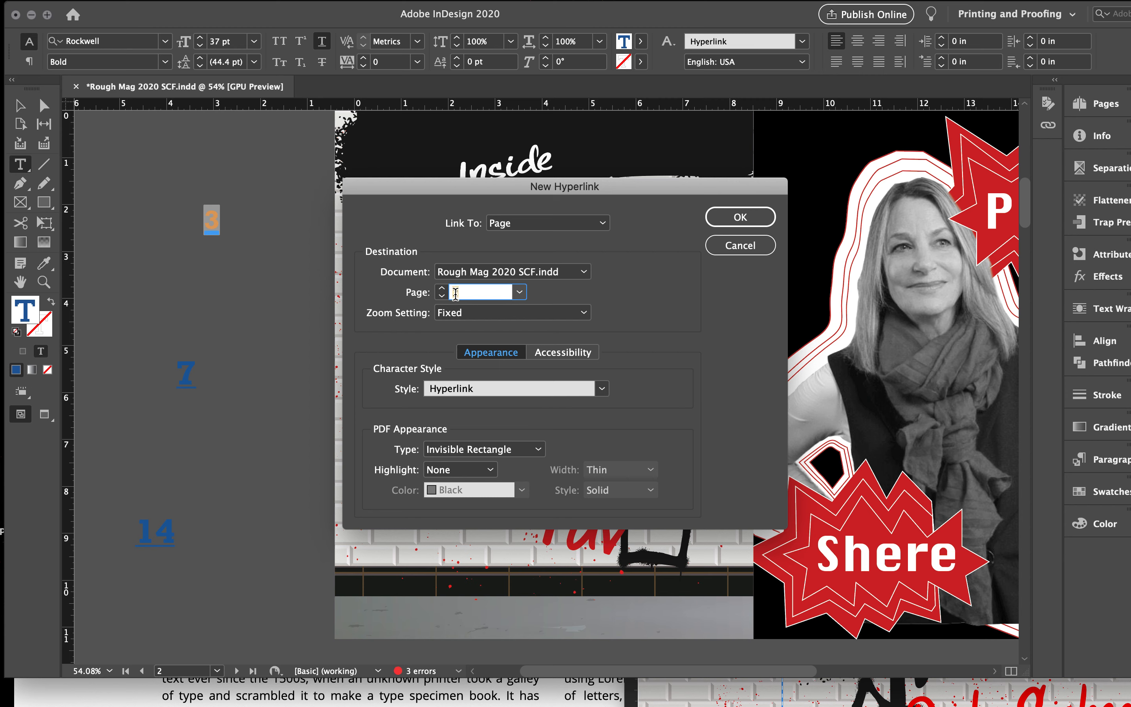
click(442, 289)
click(520, 292)
click(495, 293)
drag(459, 292, 443, 293)
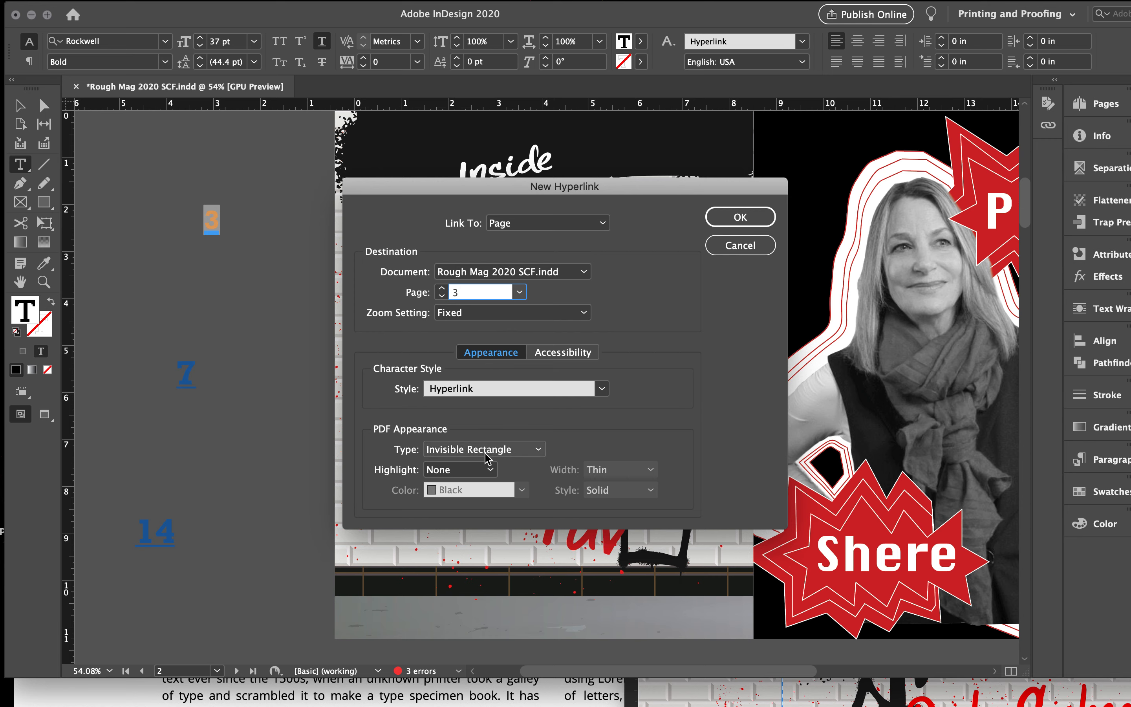
Keep the link type as Page and the PDF appearance as Invisible Rectangle, and create the hyperlink on the 3
click(542, 452)
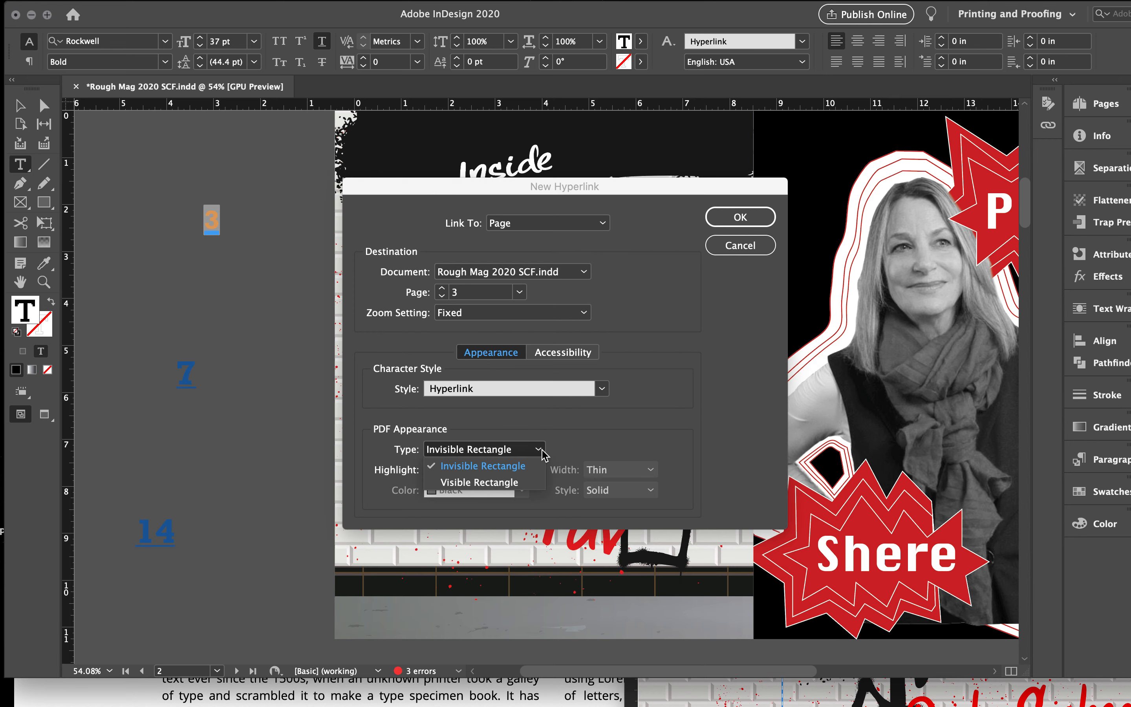
click(531, 464)
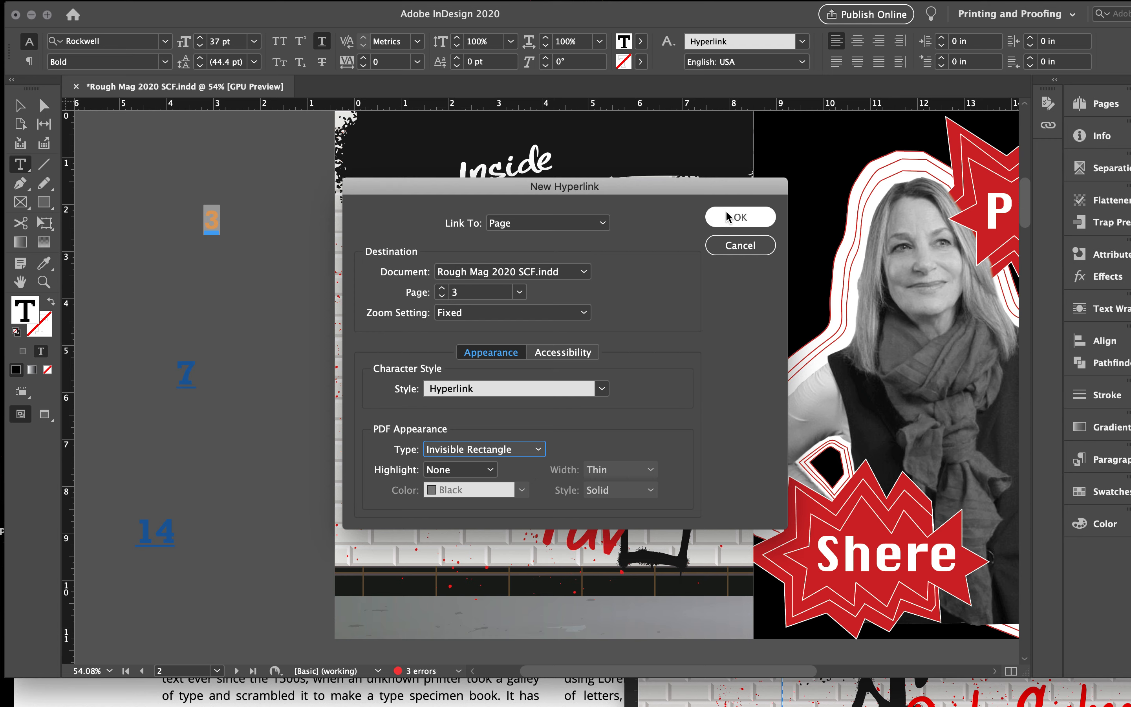
click(601, 224)
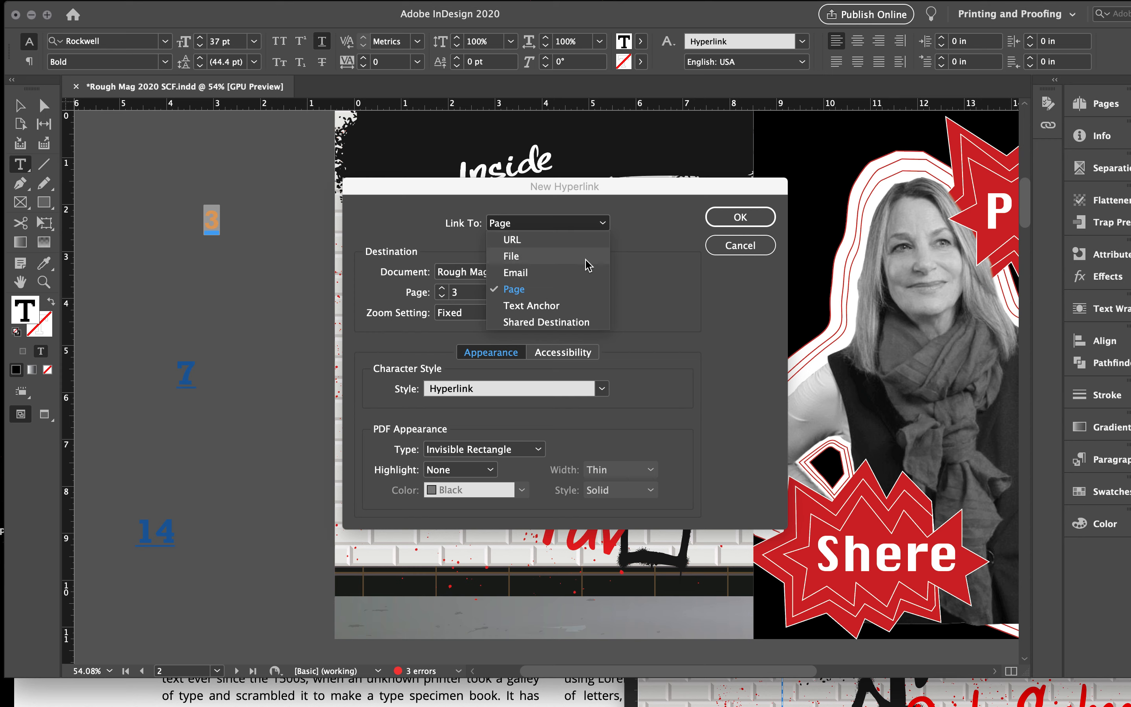
click(583, 298)
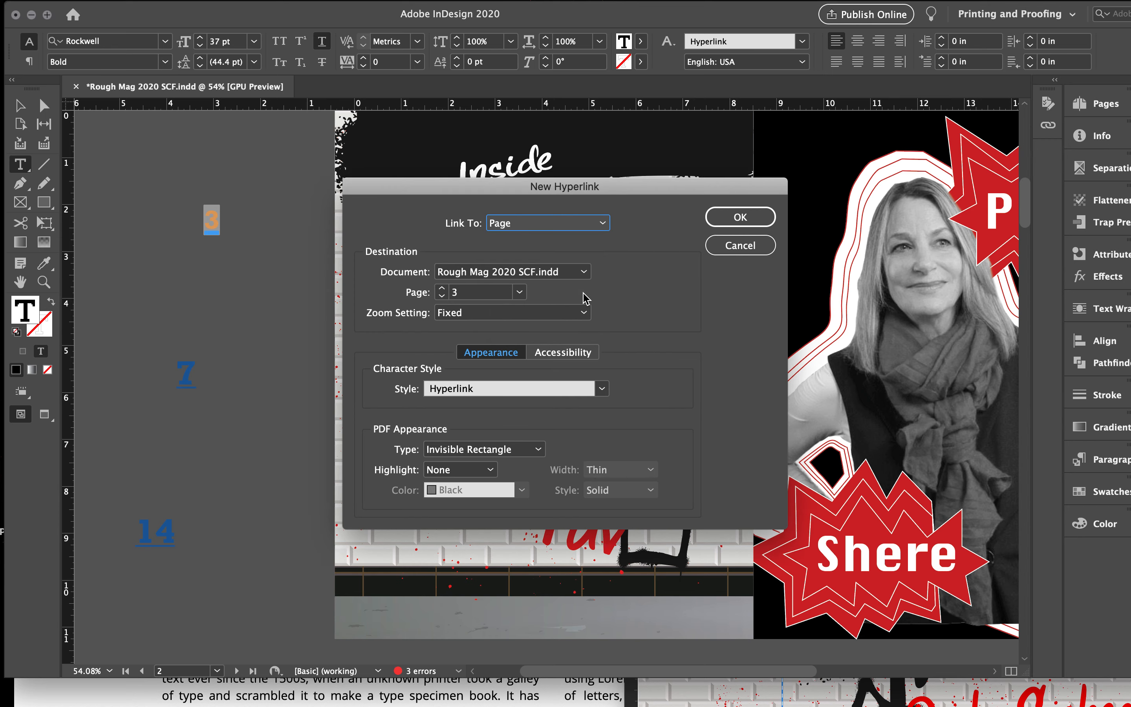
click(742, 218)
Shrink the 3's text frame to about 0.76 by 0.82 in and place it inside the star beside Paula Scher
click(20, 105)
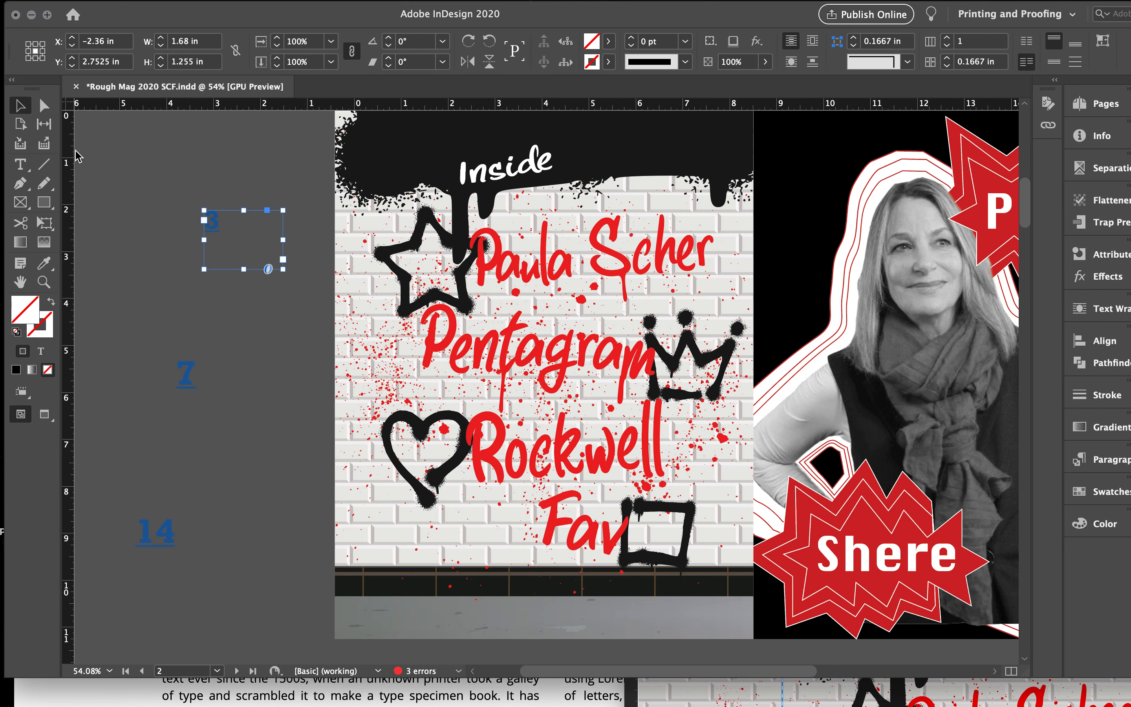
drag(283, 269, 455, 264)
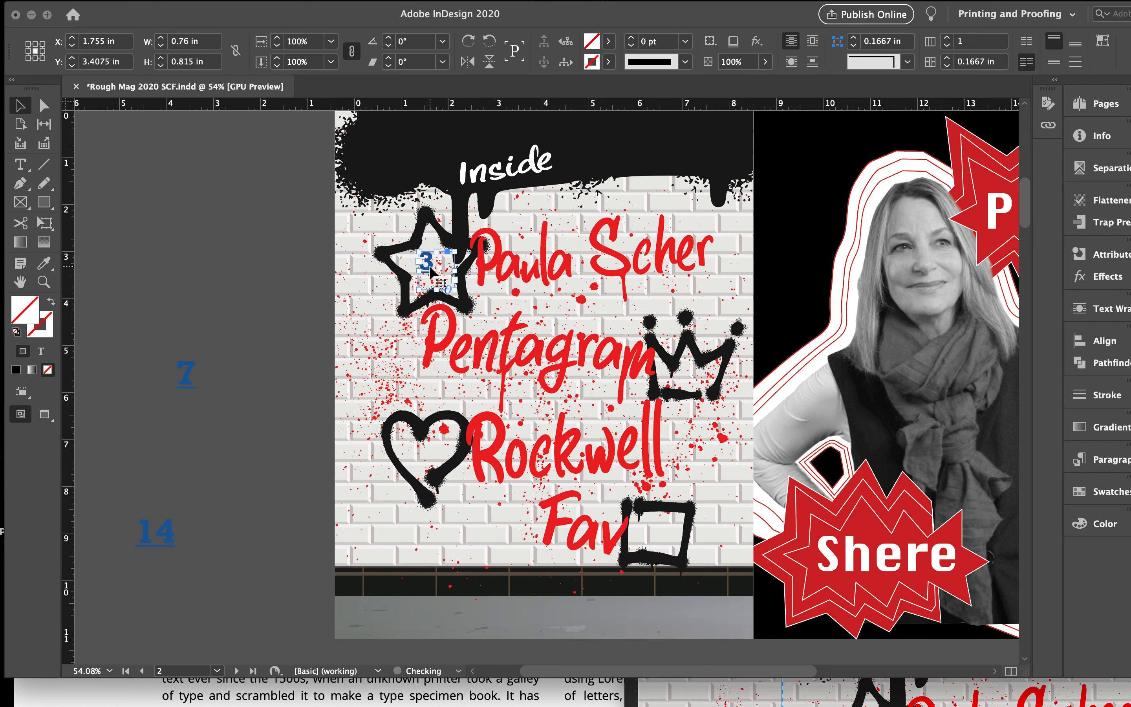
click(248, 267)
Delete the old blue numbers 7 and 14 from the pasteboard
drag(20, 97, 21, 107)
drag(201, 369, 108, 644)
key(Delete)
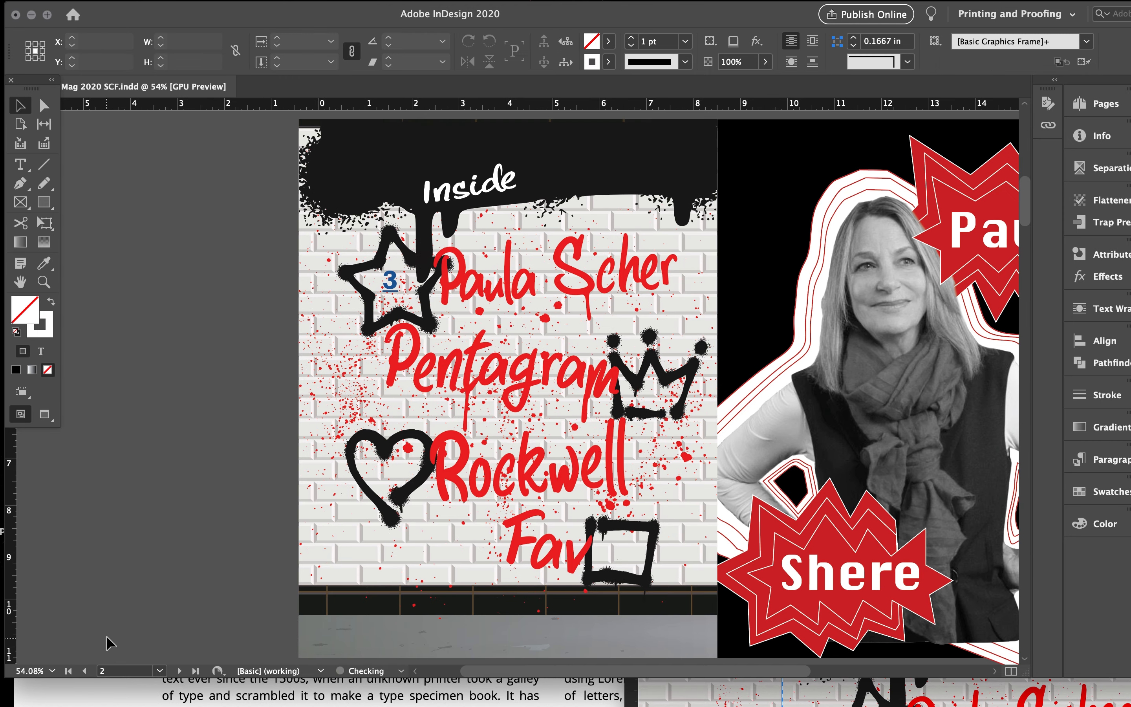
Create a text frame about 1.7 by 1.77 in on the pasteboard containing 7, and copy the star's 3 formatting onto it
click(392, 276)
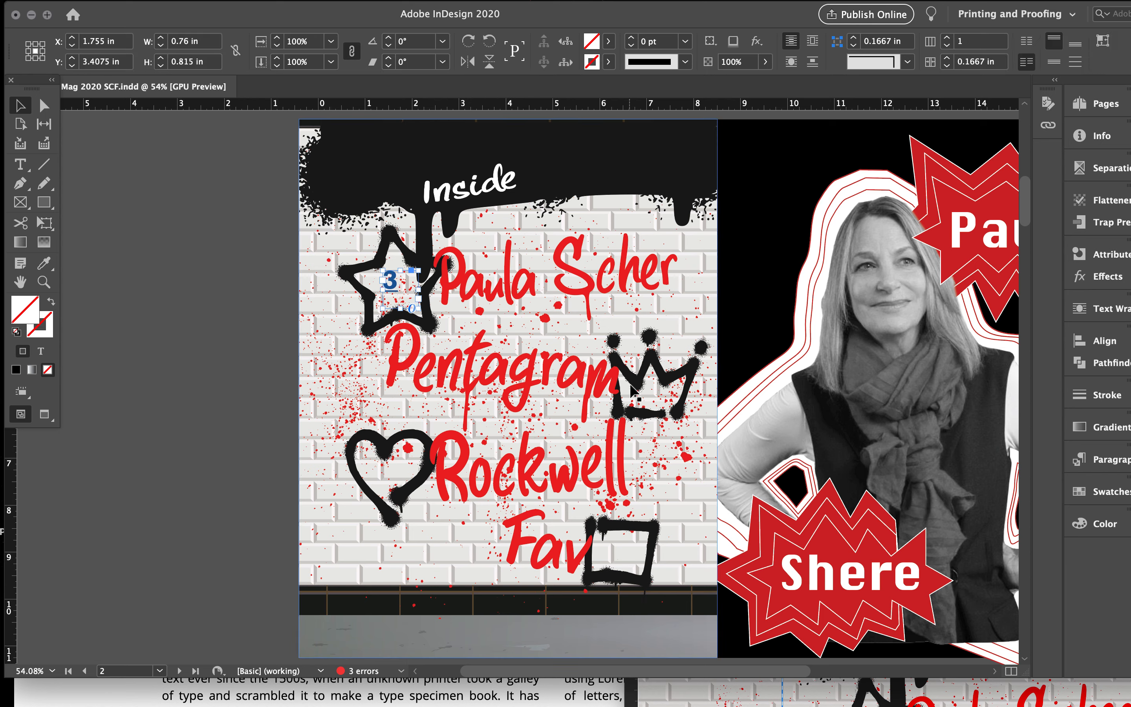
click(221, 263)
key(t)
drag(145, 246, 224, 327)
text(7)
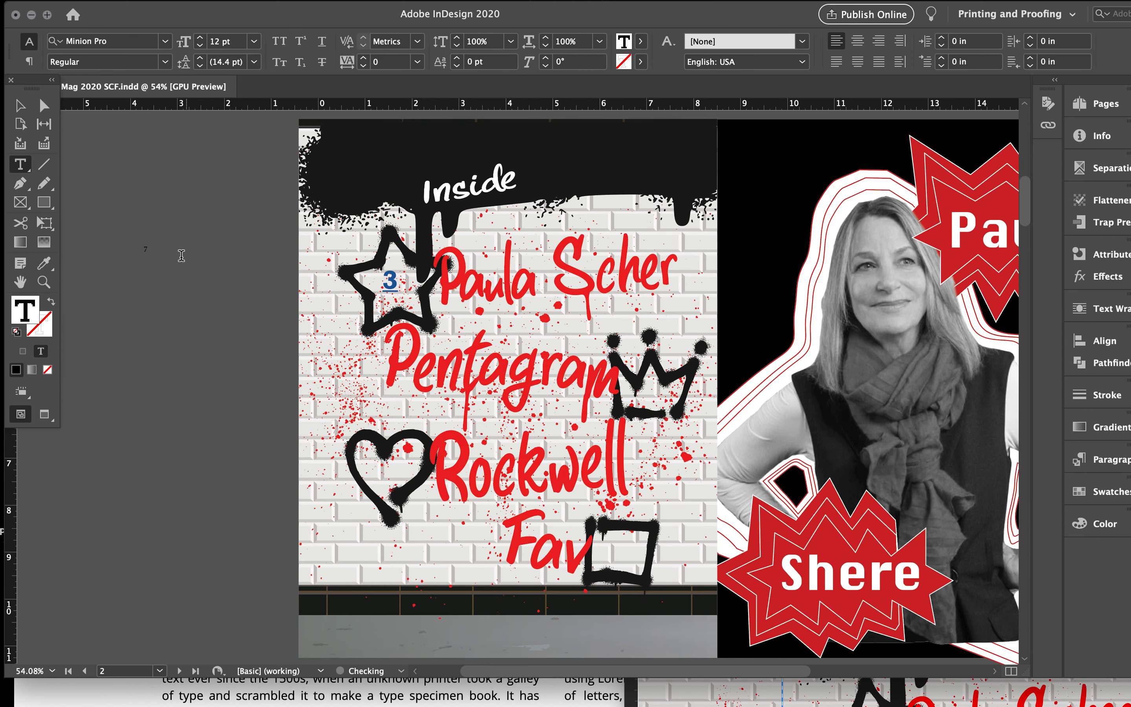
click(43, 265)
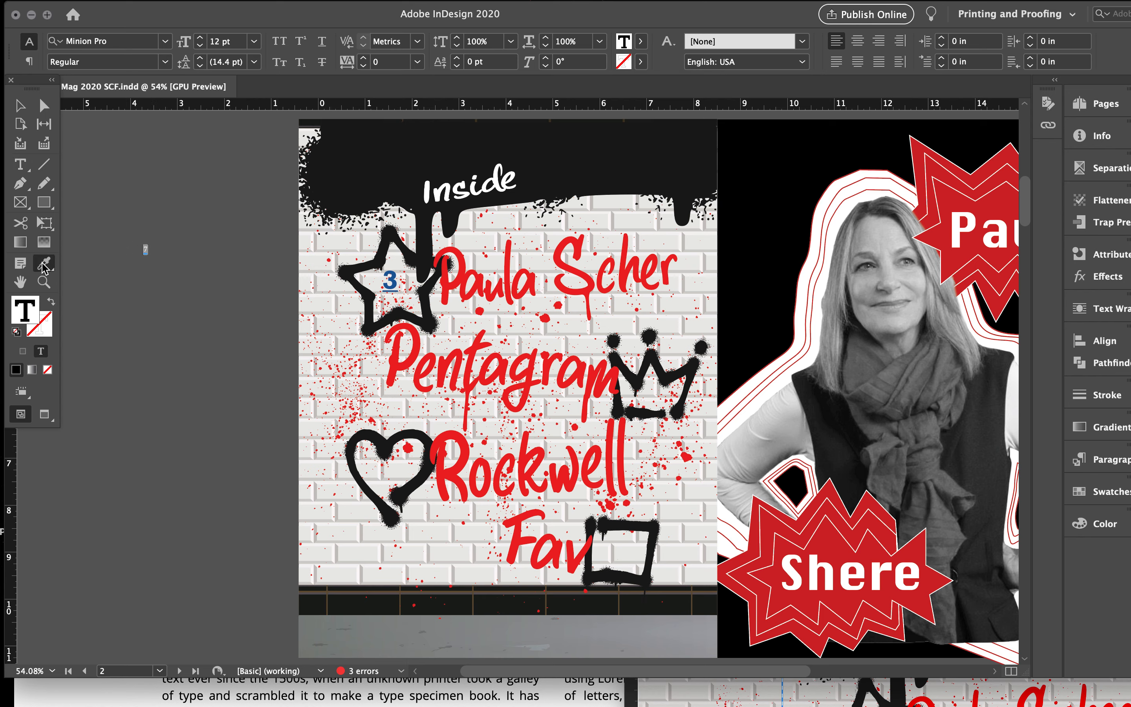
click(392, 279)
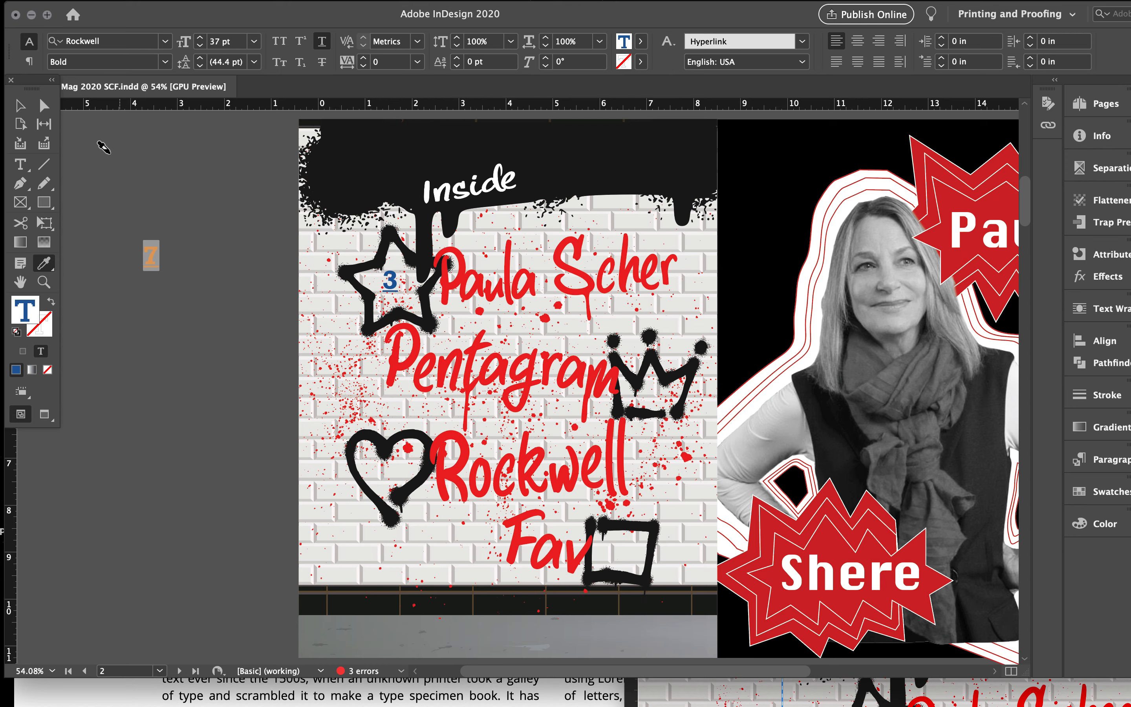
Hyperlink the number 7 to page 7 of this document, using the Hyperlink character style and Invisible Rectangle
mouse_move(318, 7)
click(234, 9)
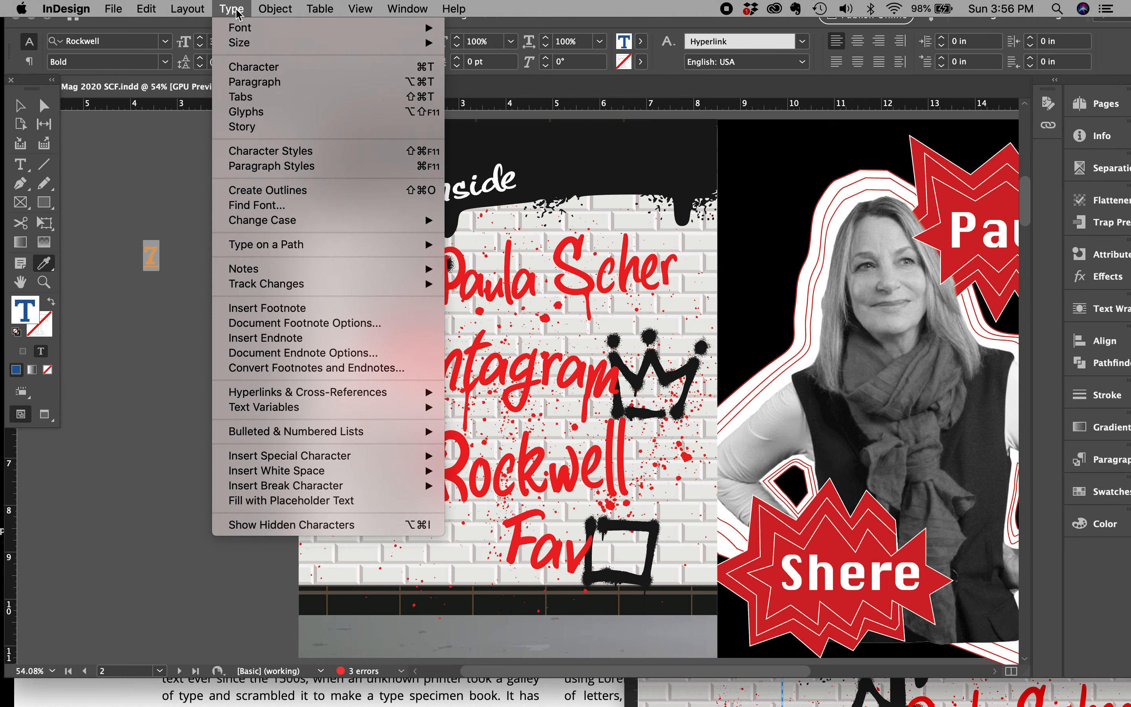
mouse_move(327, 395)
click(514, 394)
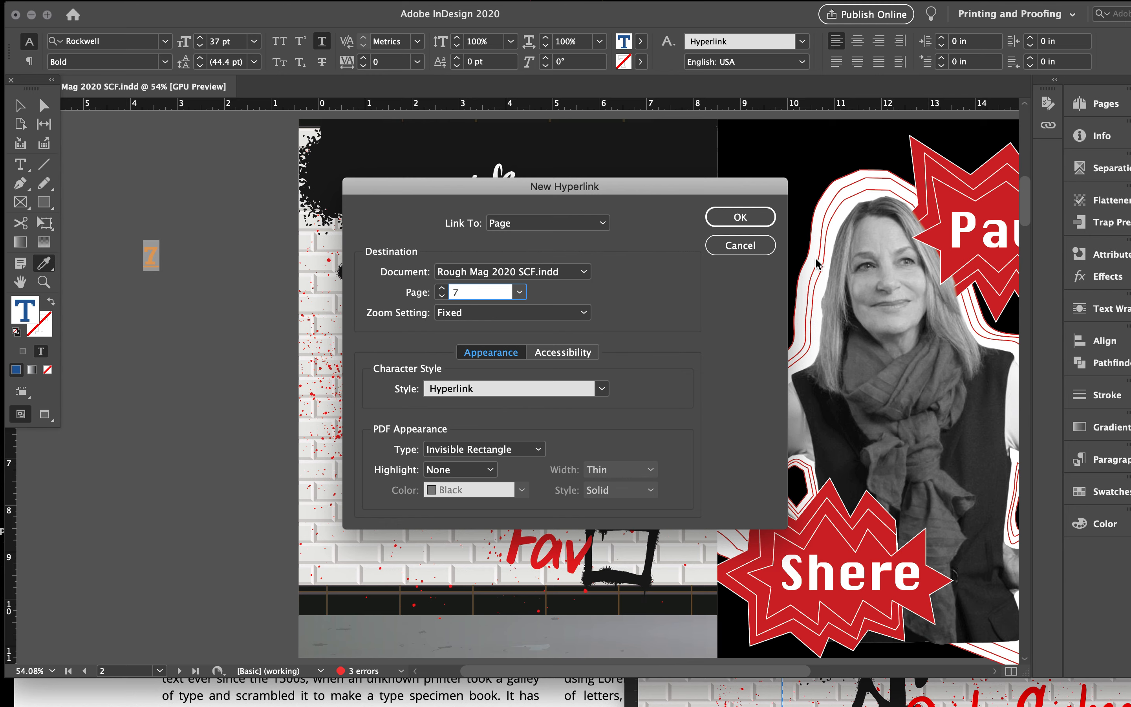
click(762, 218)
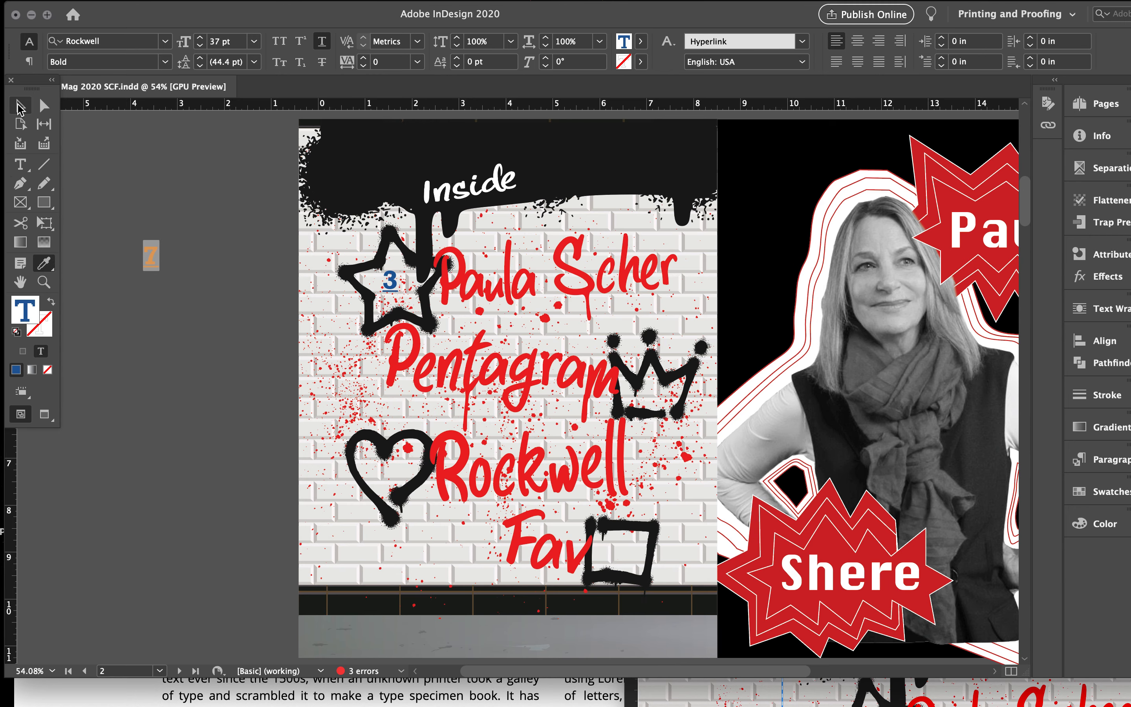
Move the 7 into the crown beside Pentagram and shrink its text frame to about 0.8 by 0.98 in
click(19, 107)
click(652, 347)
drag(652, 347, 663, 407)
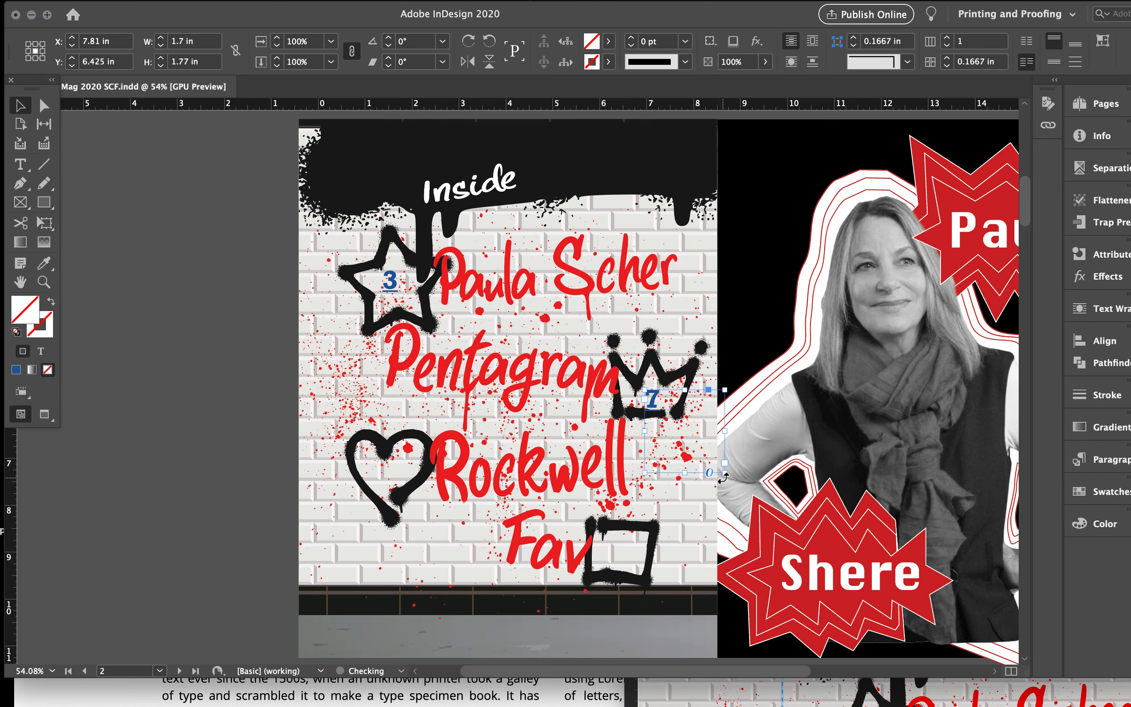
drag(725, 463, 683, 436)
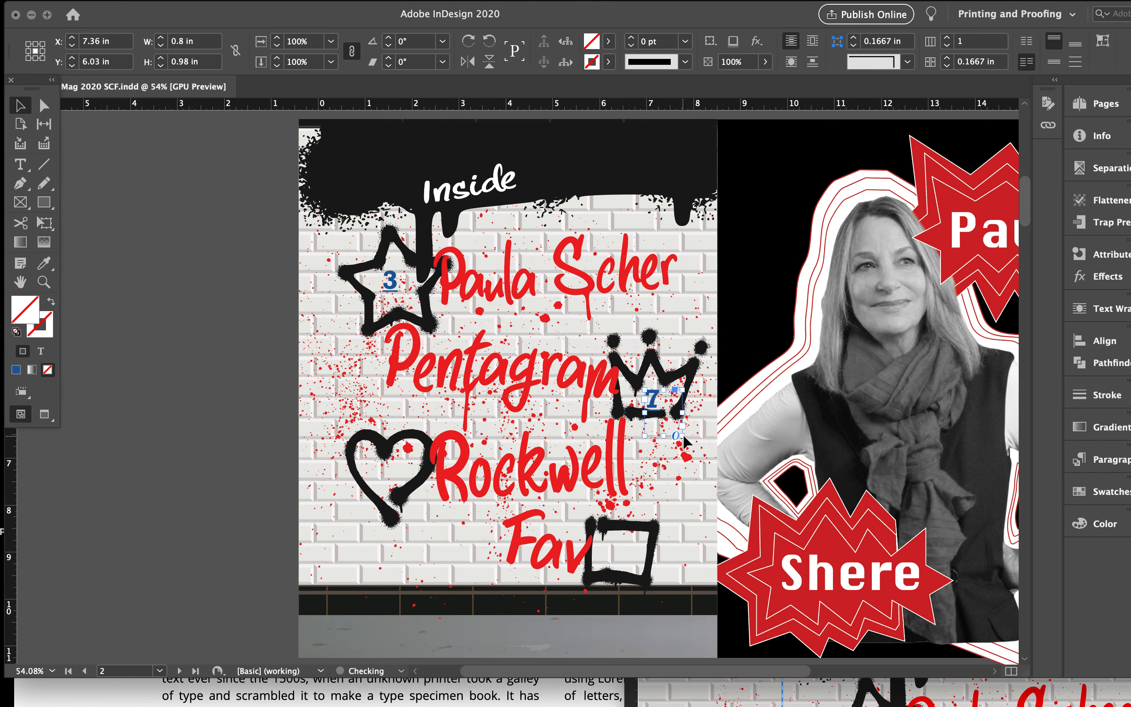
Create a text frame about 0.96 by 0.8 in on the pasteboard containing 11, and copy the star's 3 formatting onto it
click(20, 165)
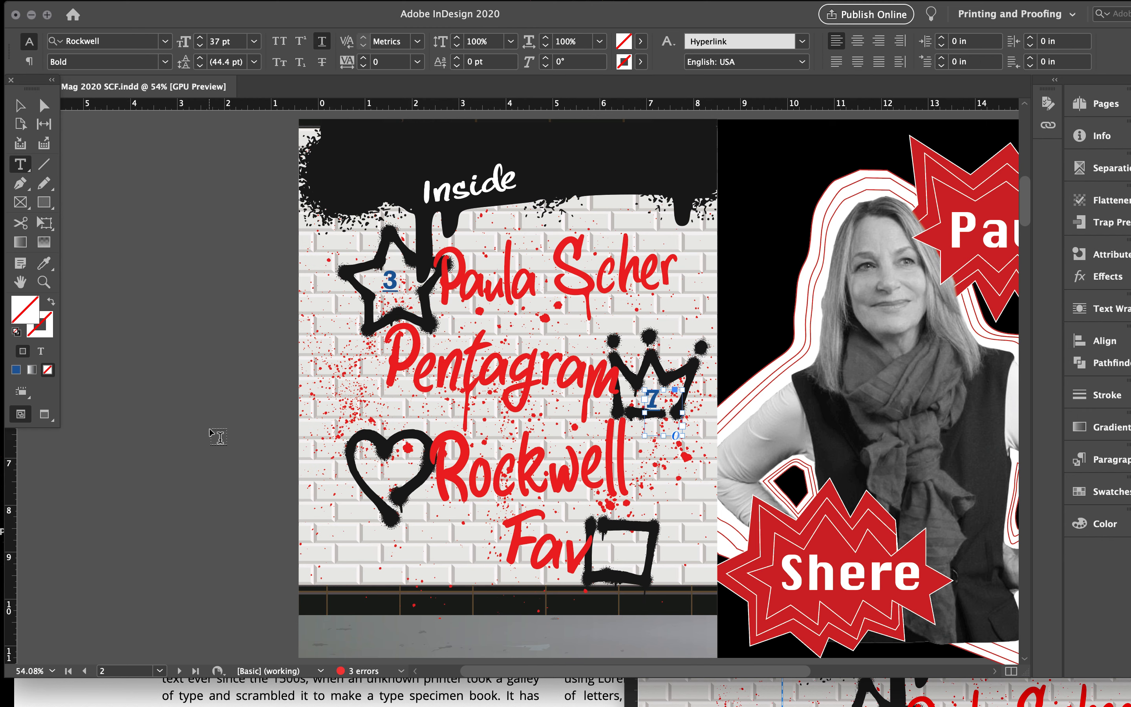
click(236, 467)
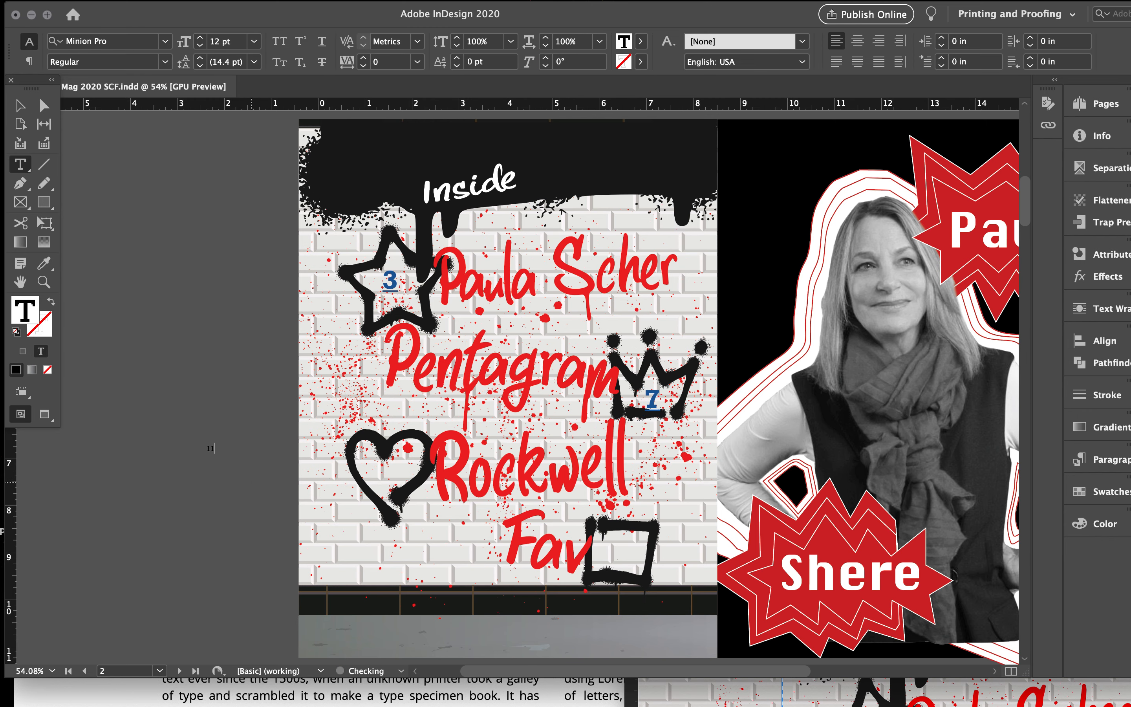
click(44, 264)
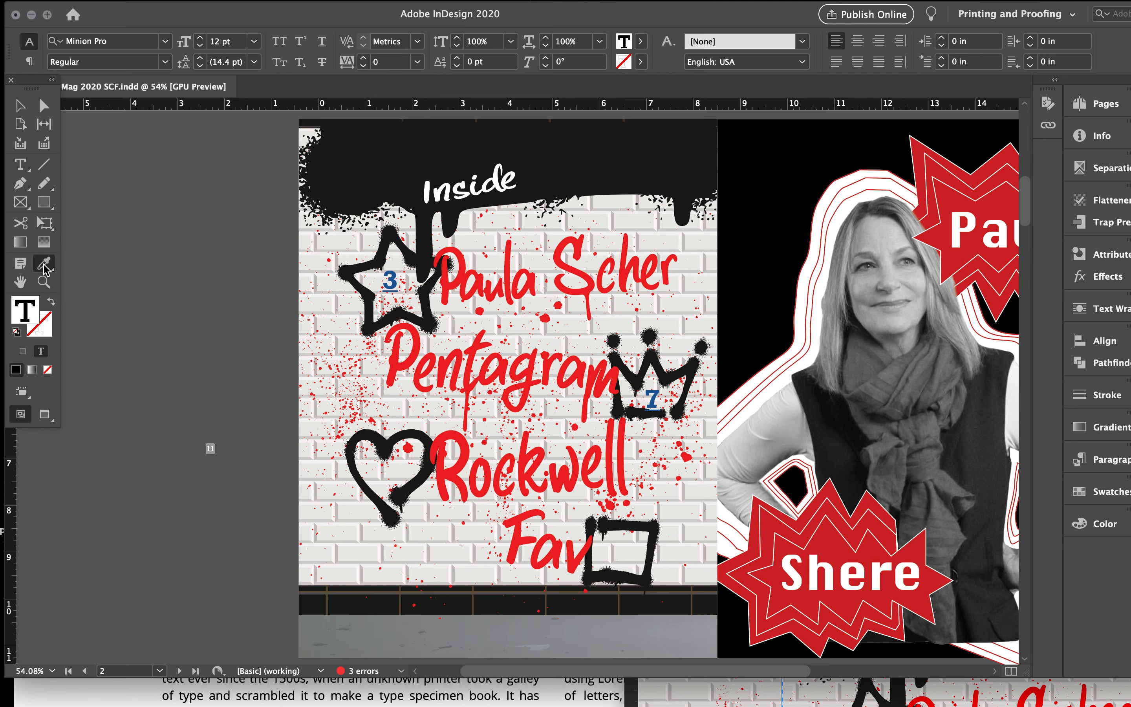
click(393, 282)
click(211, 448)
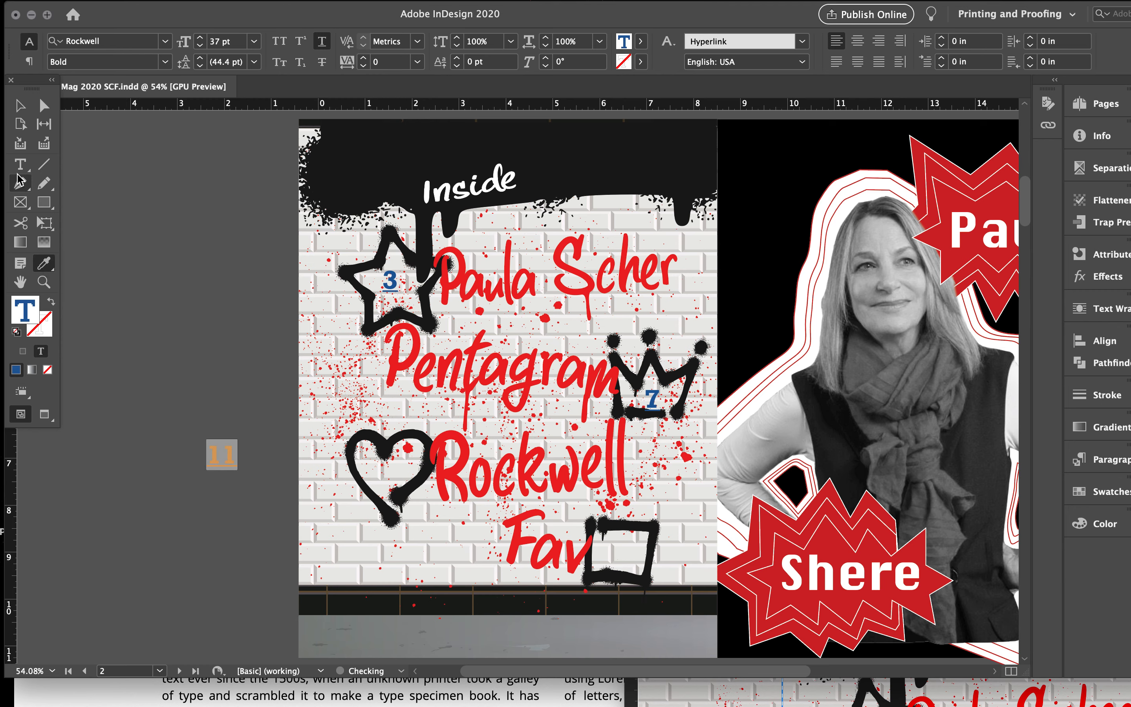
Add a page hyperlink to the number 11 and place its text frame inside the heart beside Rockwell
click(232, 8)
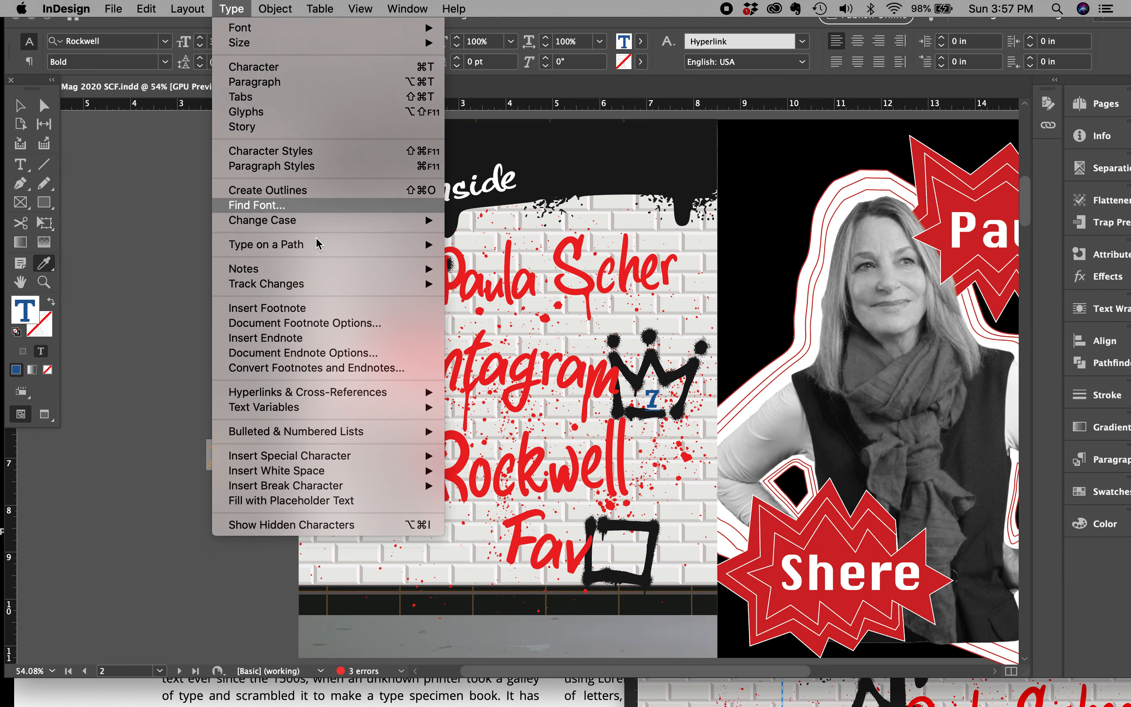
mouse_move(412, 392)
click(492, 393)
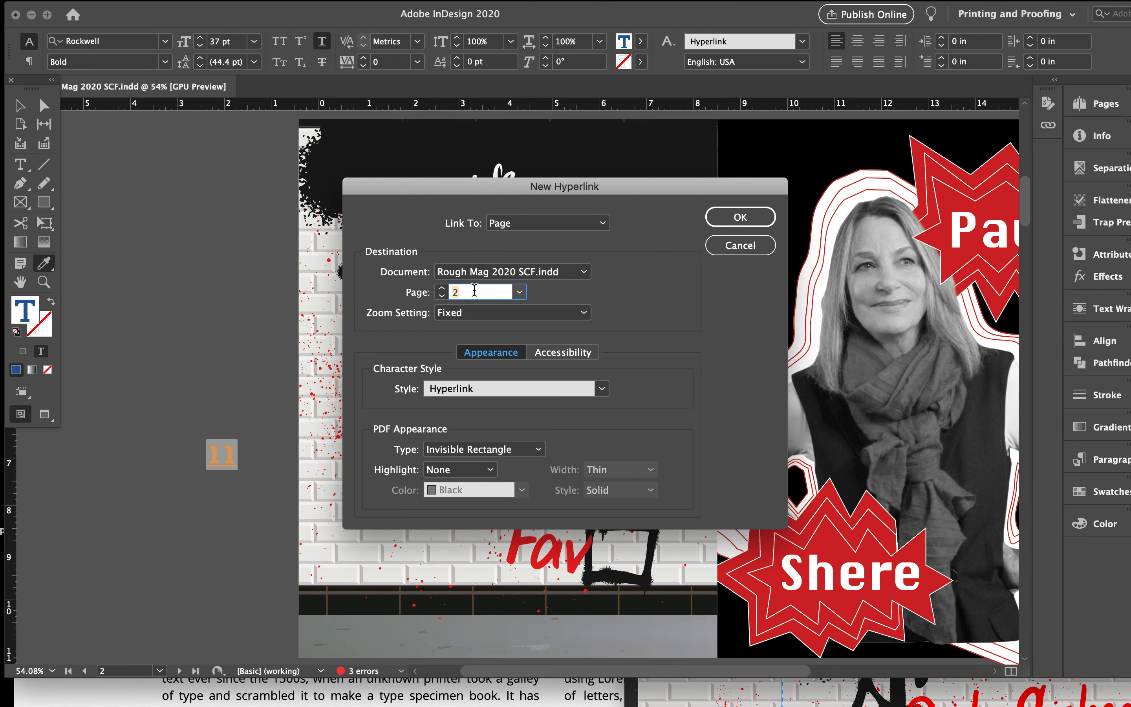
click(740, 217)
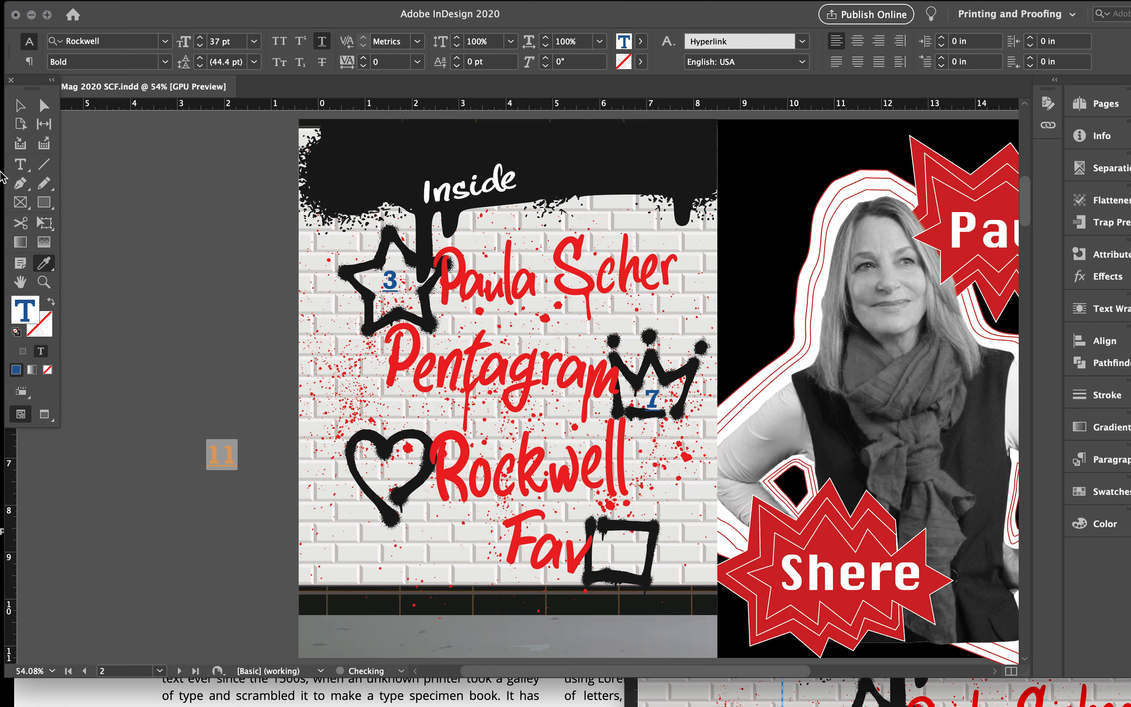
click(20, 106)
drag(232, 464, 392, 486)
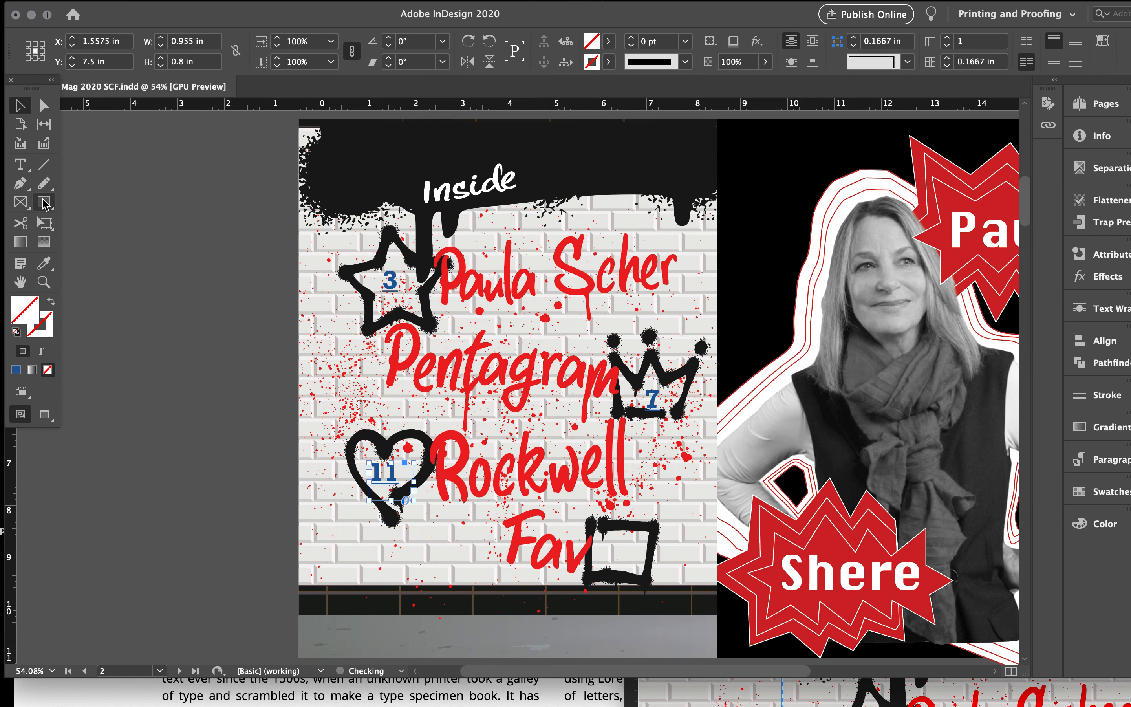
Create a text frame about 1.28 by 1.36 in on the pasteboard containing 14, and copy the heart's 11 formatting onto it
click(21, 165)
click(157, 371)
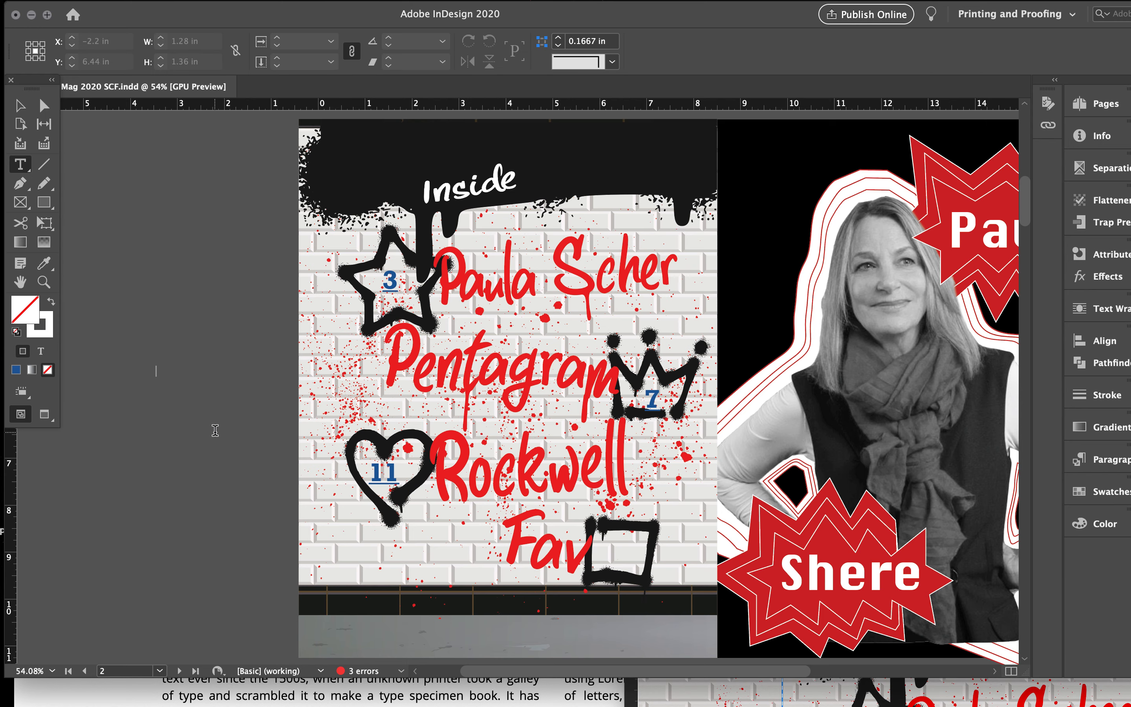
text(14)
key(super+a)
click(45, 263)
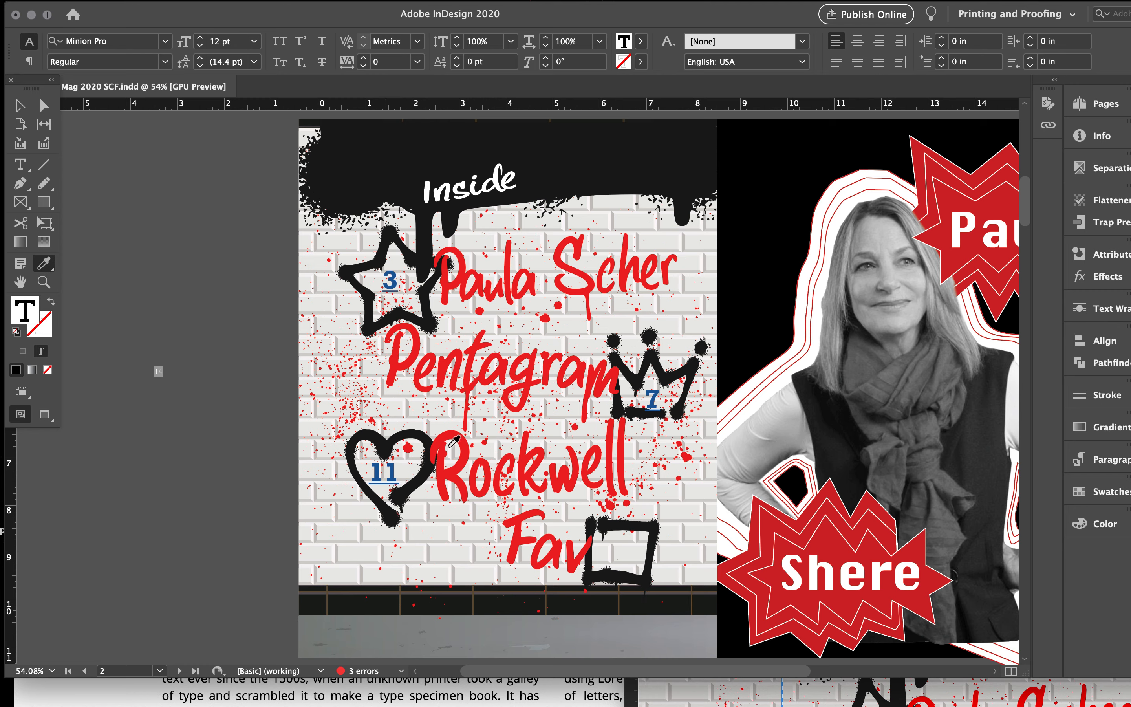
click(395, 473)
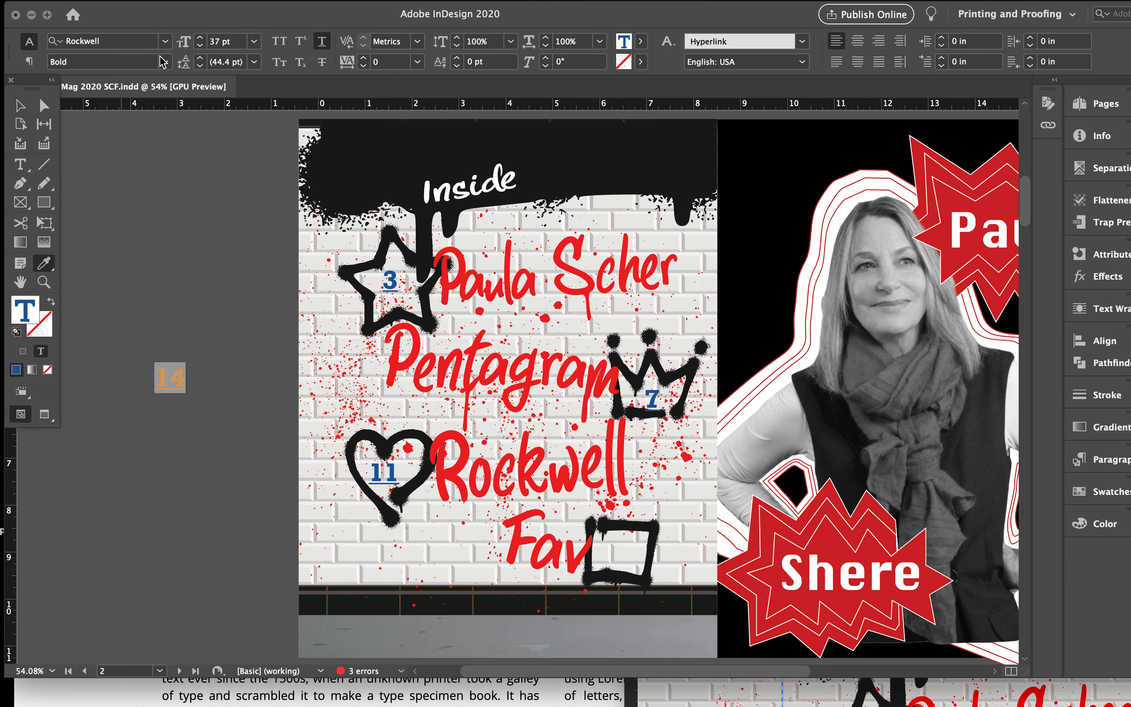
Hyperlink the number 14 on the pasteboard to page 14 of this document
click(245, 13)
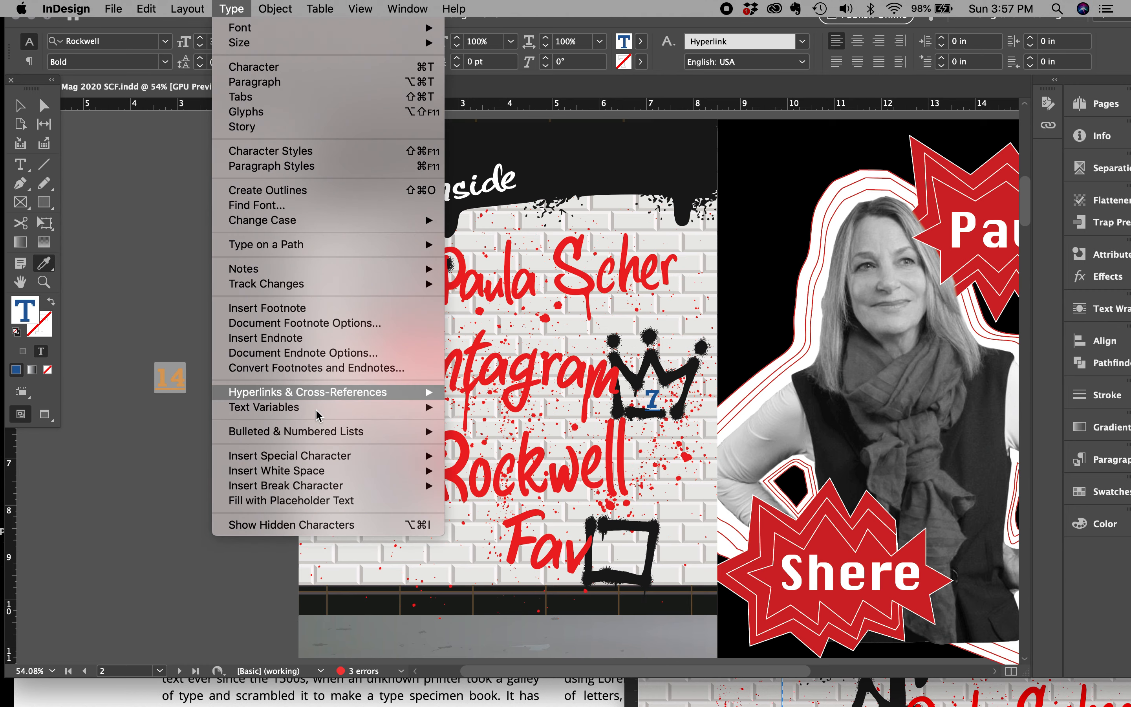
mouse_move(430, 386)
click(500, 392)
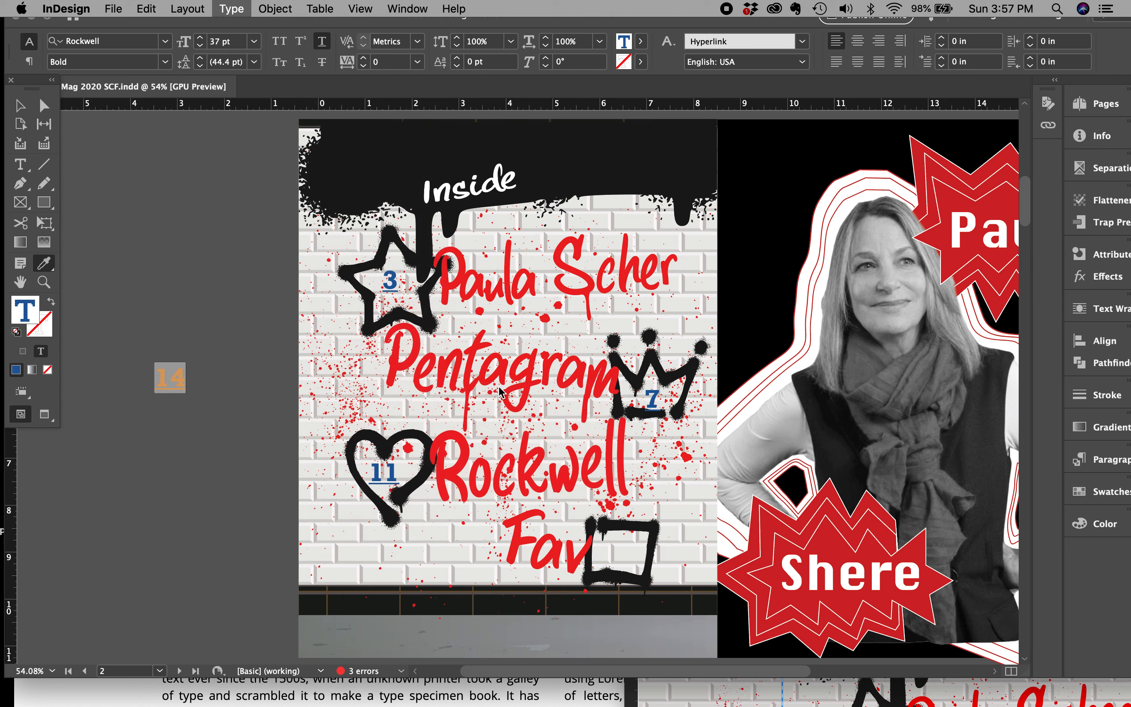
text(14)
click(741, 217)
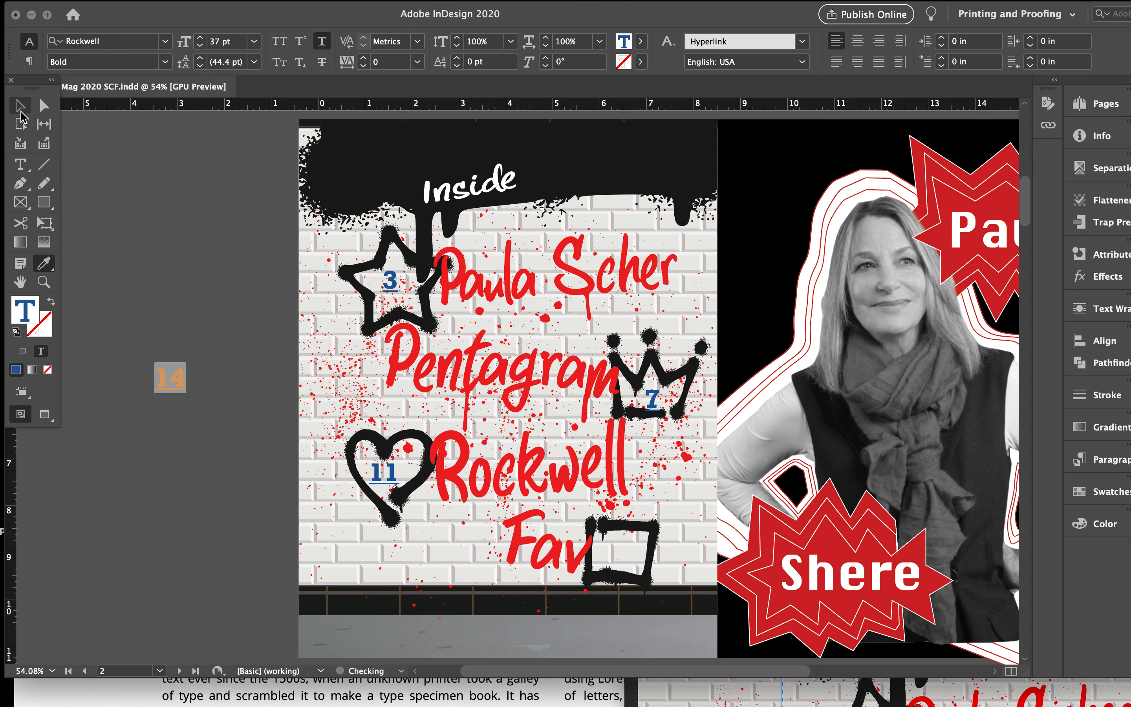
Move the text frame with the number 14 from the pasteboard into the spray-painted square beside Fav
click(20, 111)
drag(180, 376, 631, 548)
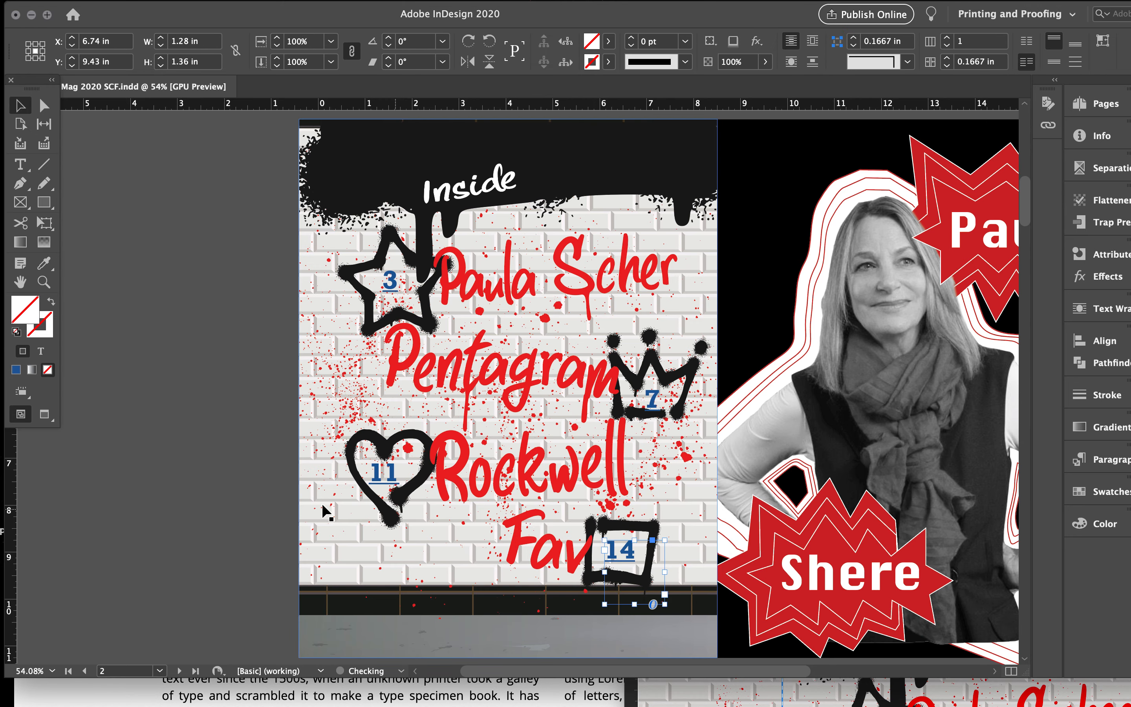
click(269, 521)
Delete the "Link to Paula Shere Here" text frame below the article columns on page 6
scroll(264, 521, down, 10)
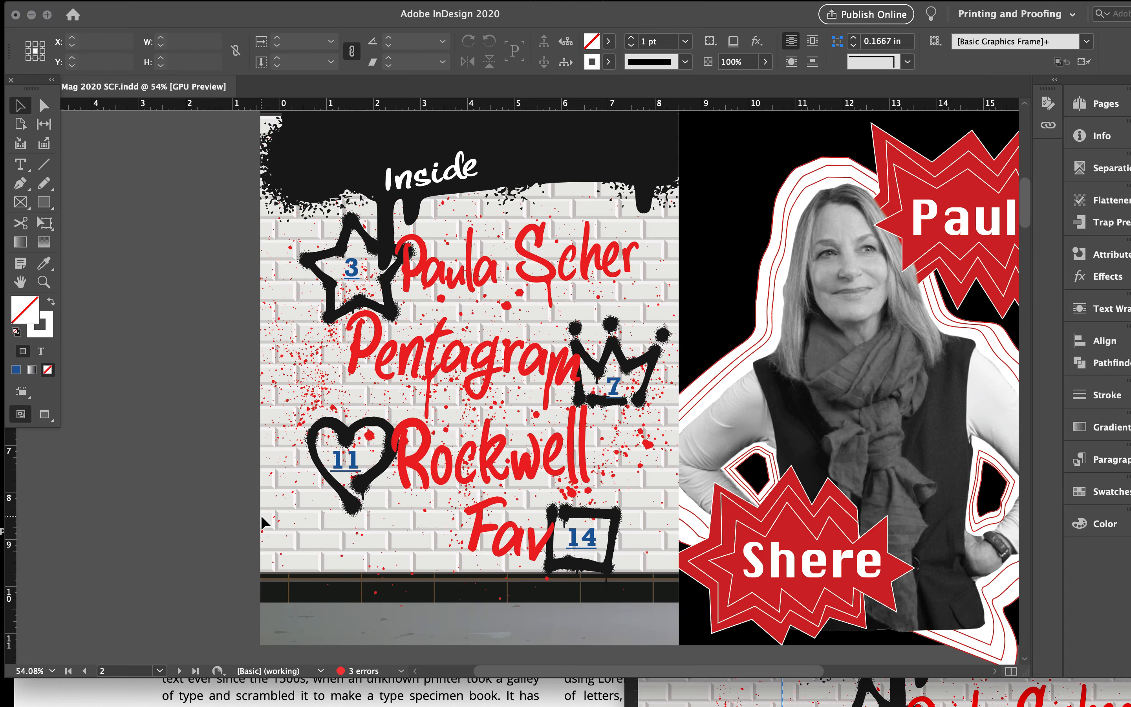
scroll(262, 520, down, 20)
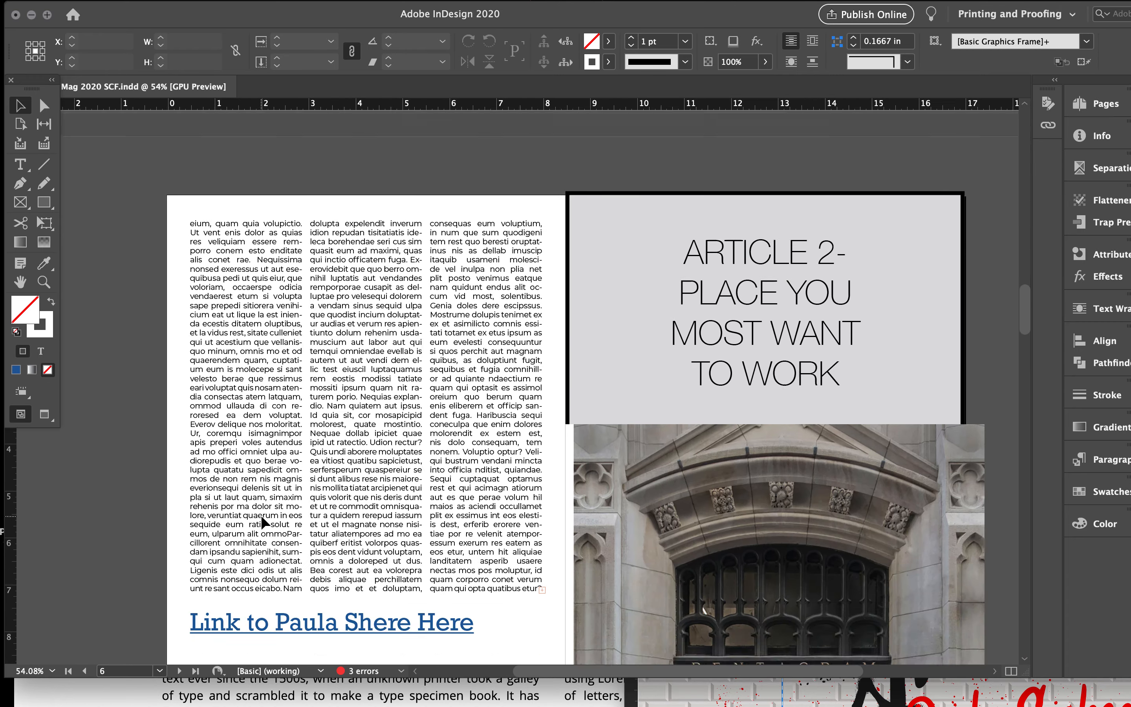
scroll(261, 515, down, 6)
click(326, 454)
key(Delete)
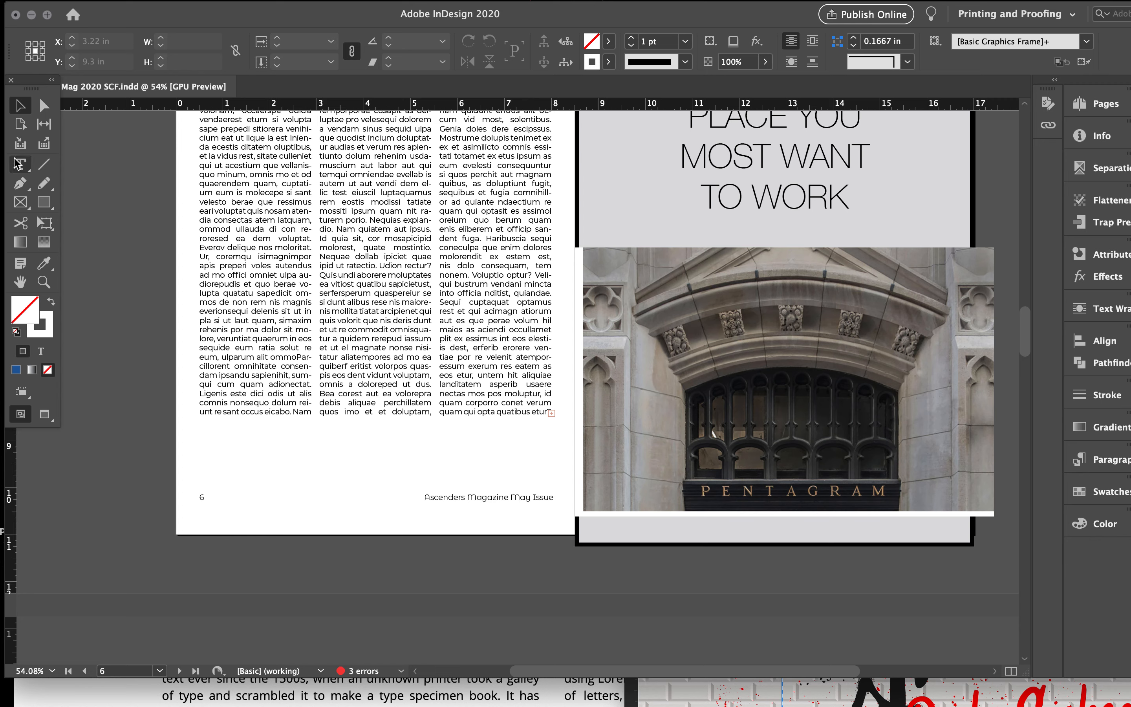
Create a text frame about 7.64 by 0.84 in below the article columns on page 6, containing "Paula Shere Website"
click(20, 164)
drag(200, 439, 561, 479)
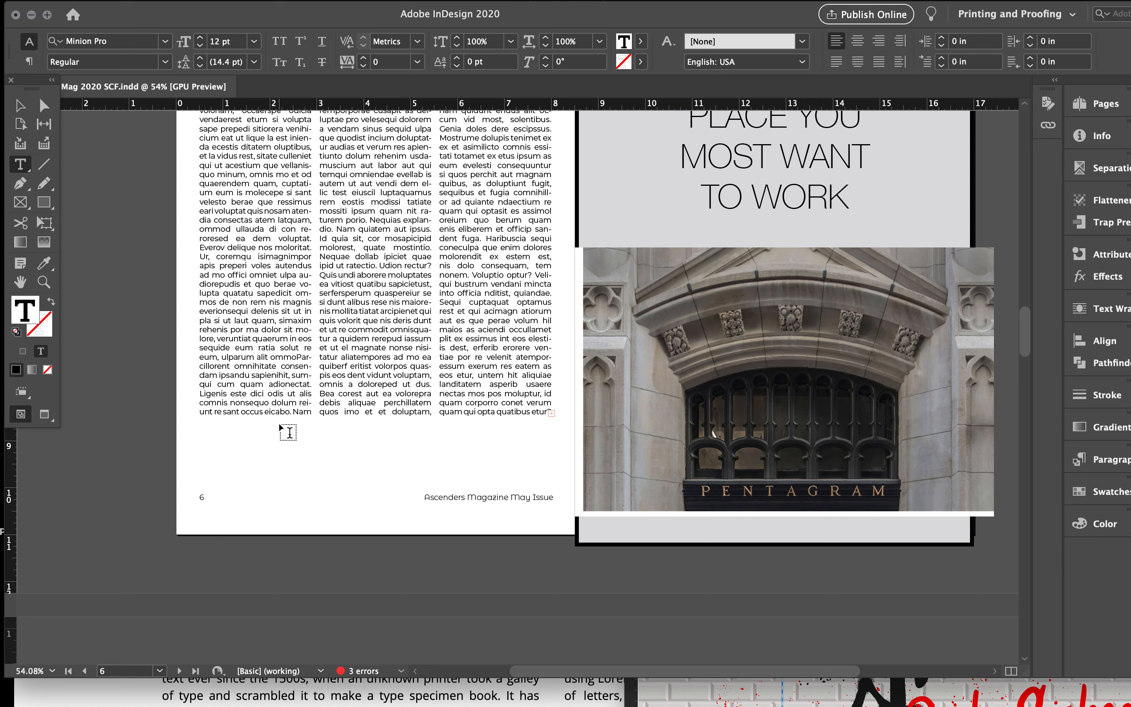
text(Paula Shere Website)
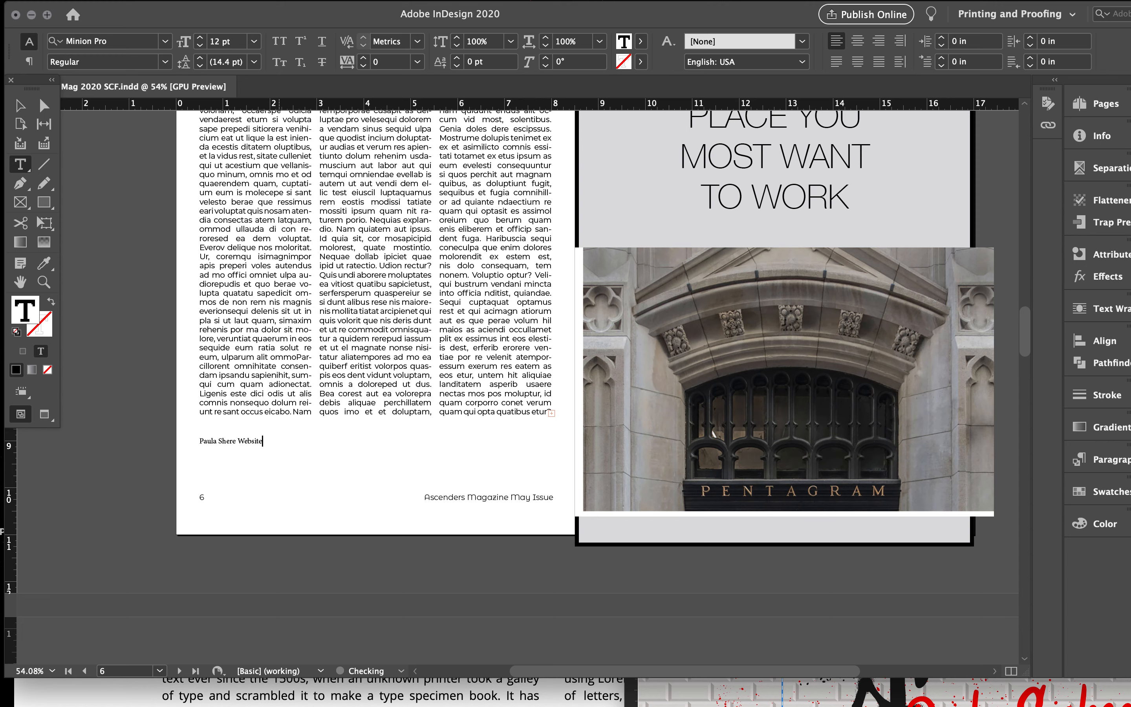
Format the "Paula Shere Website" text in Rockwell Bold at 36 pt
key(super+a)
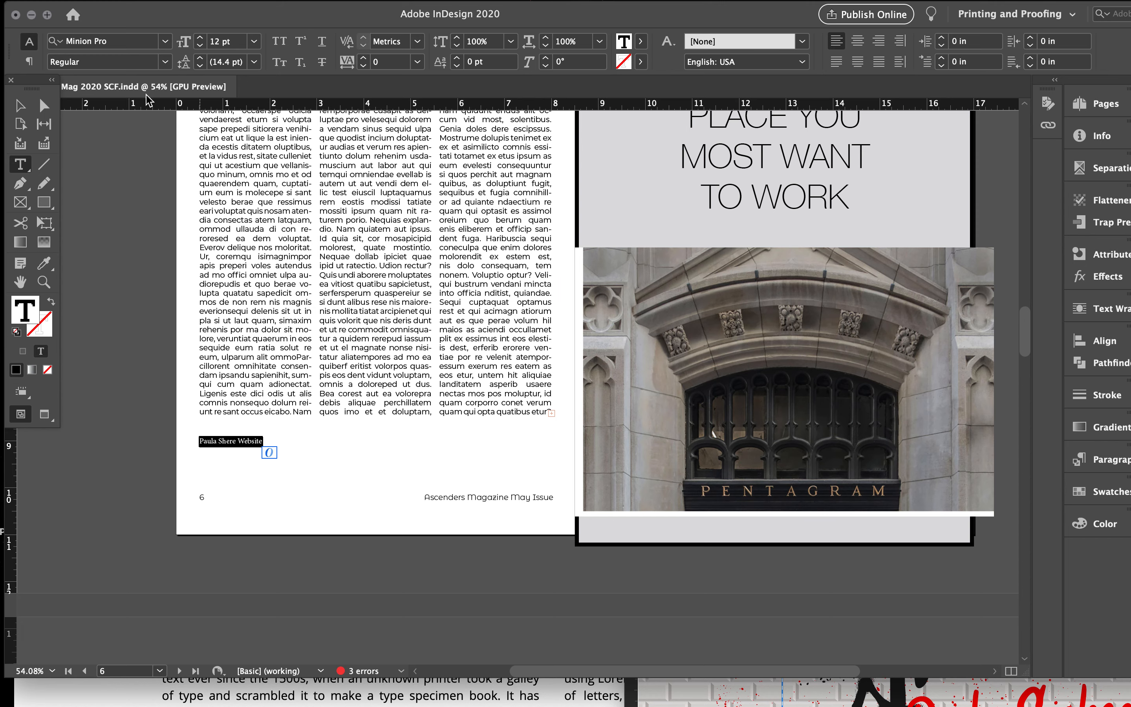
click(166, 45)
scroll(155, 206, up, 10)
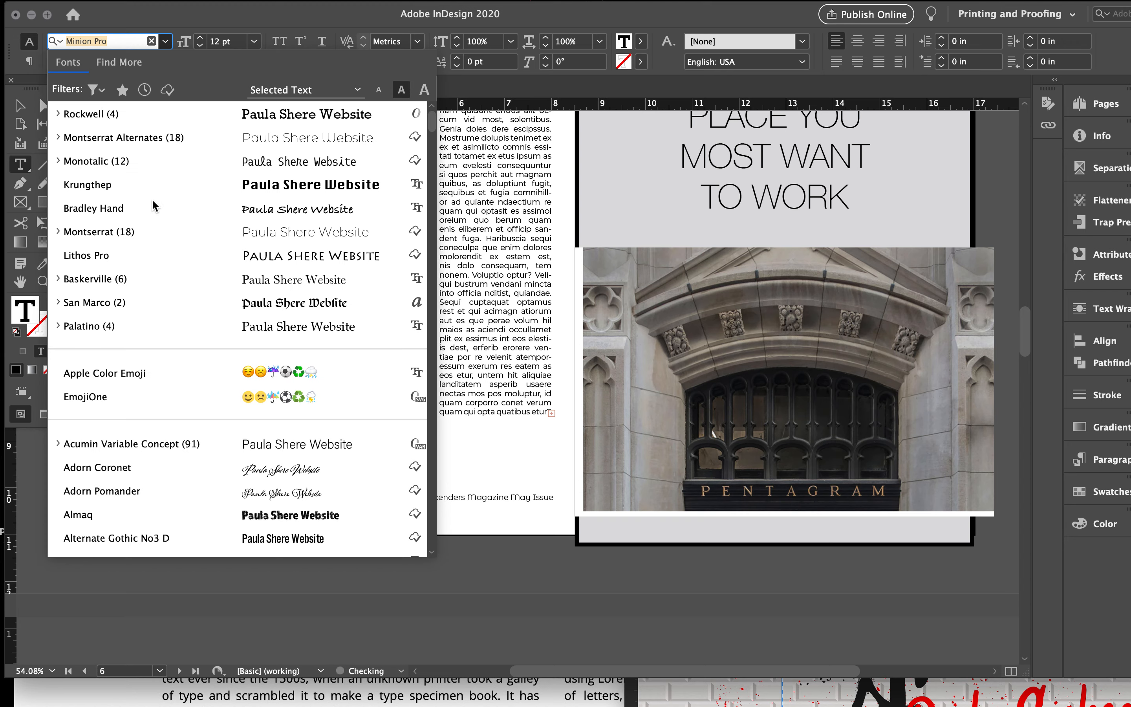
click(58, 113)
click(107, 183)
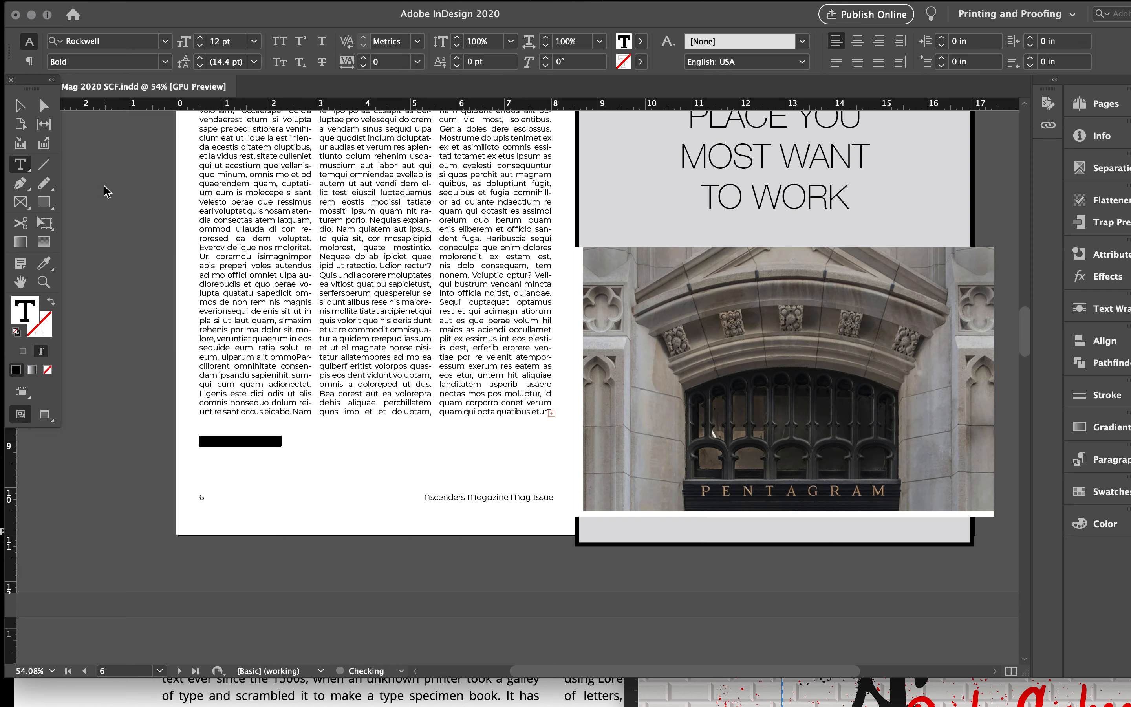
click(234, 43)
text(36)
key(Return)
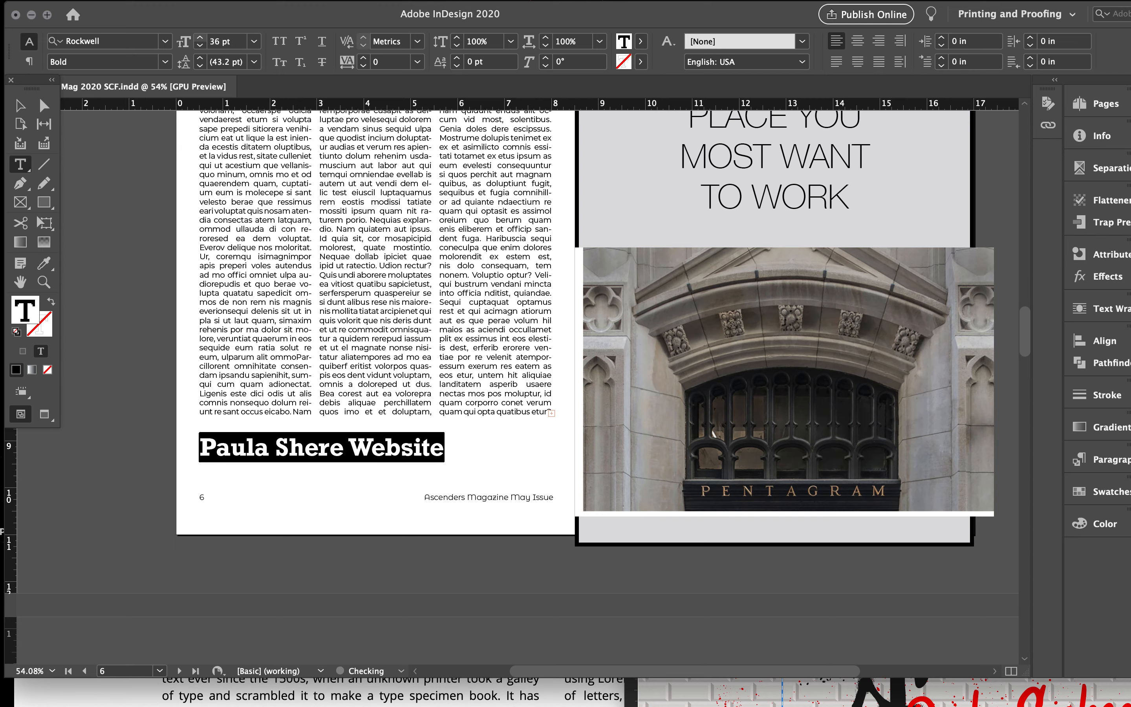
In the web browser, search for Paula Scher, open her Pentagram page and copy its address, pentagram.com/about/paula-scher
click(545, 697)
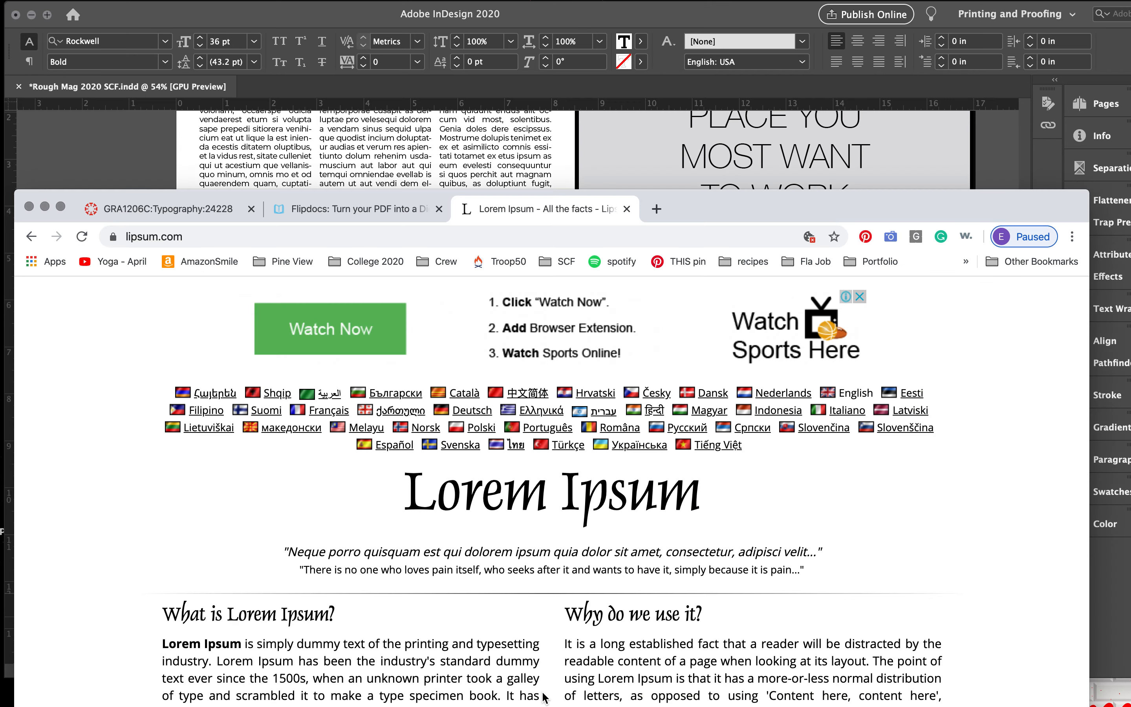
click(552, 232)
text(p)
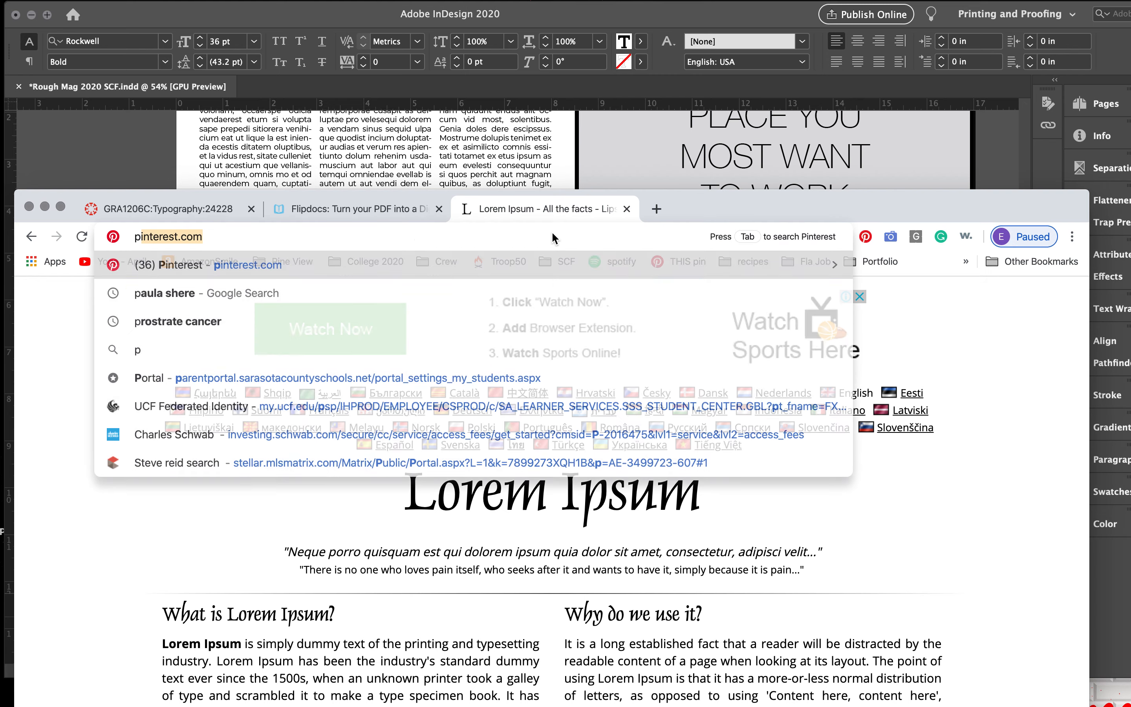
text(aula shere)
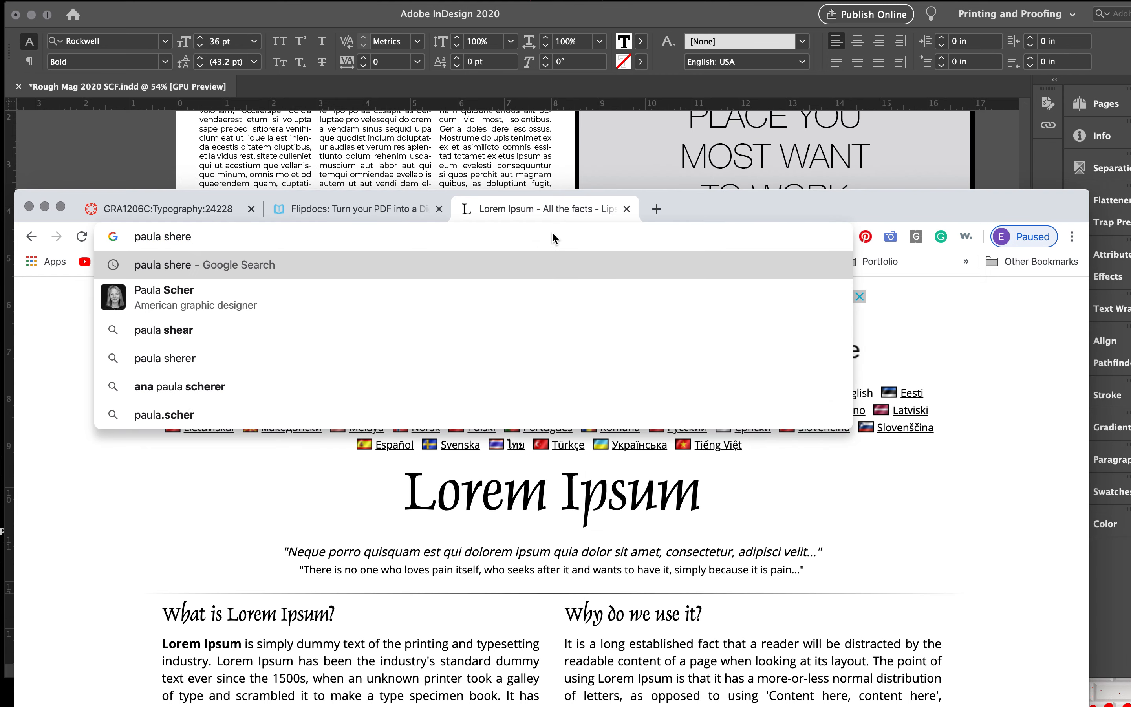
click(336, 299)
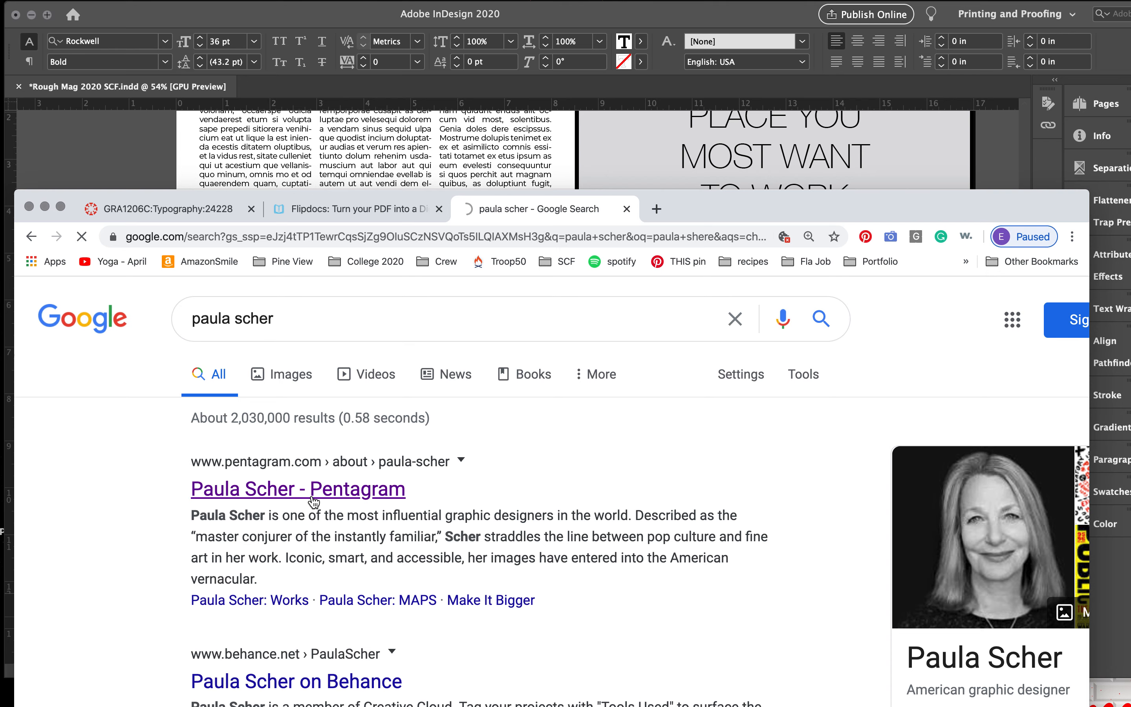
click(312, 497)
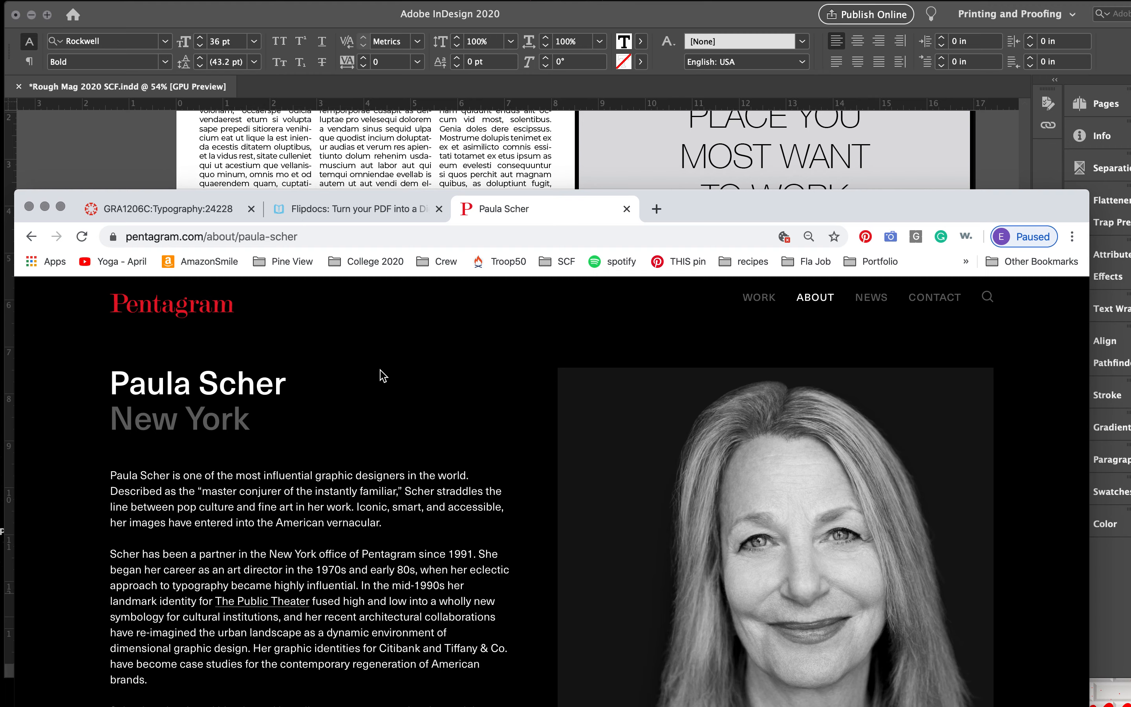
click(312, 244)
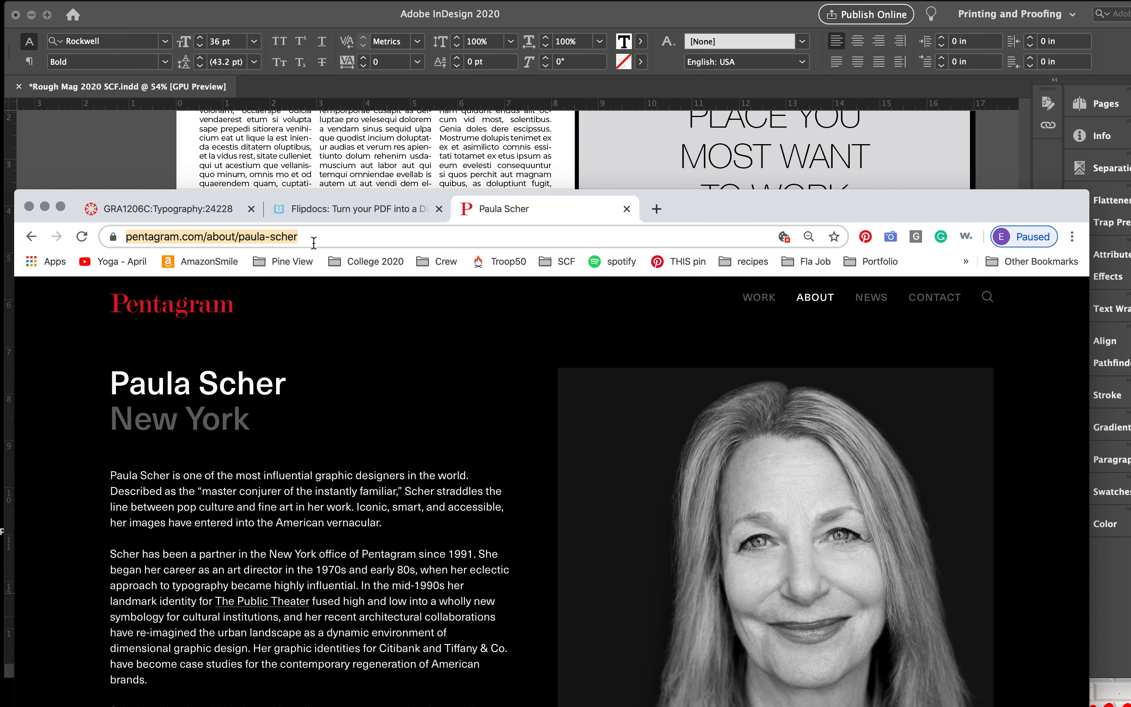
click(133, 152)
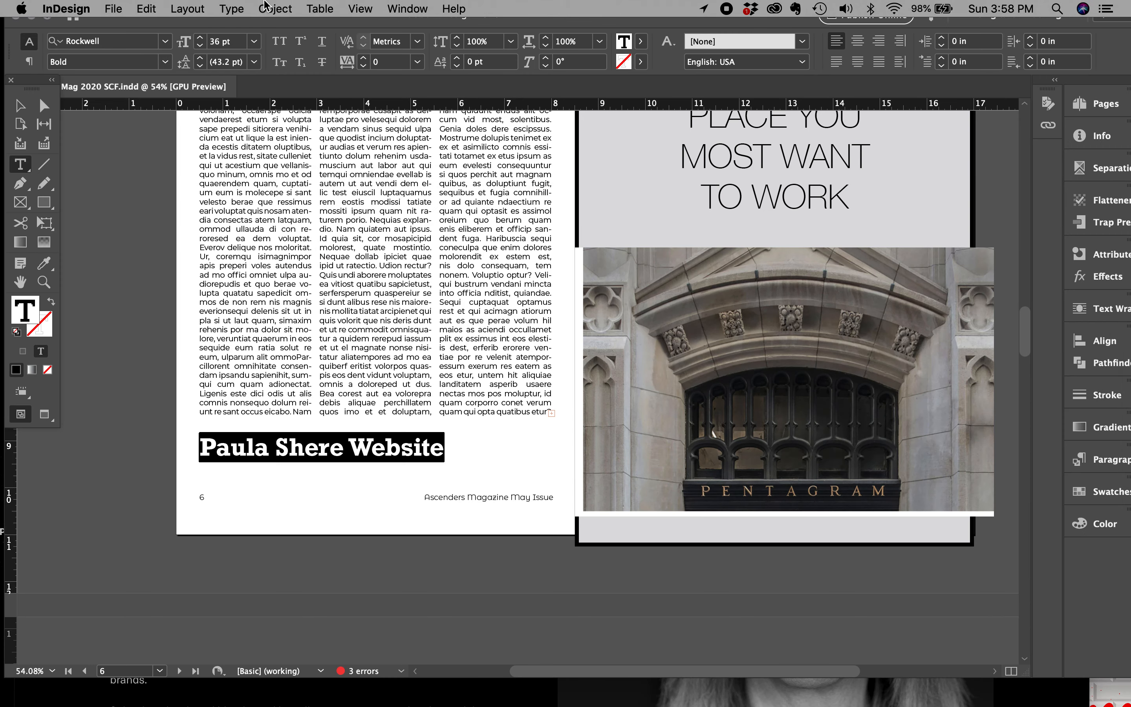
click(232, 8)
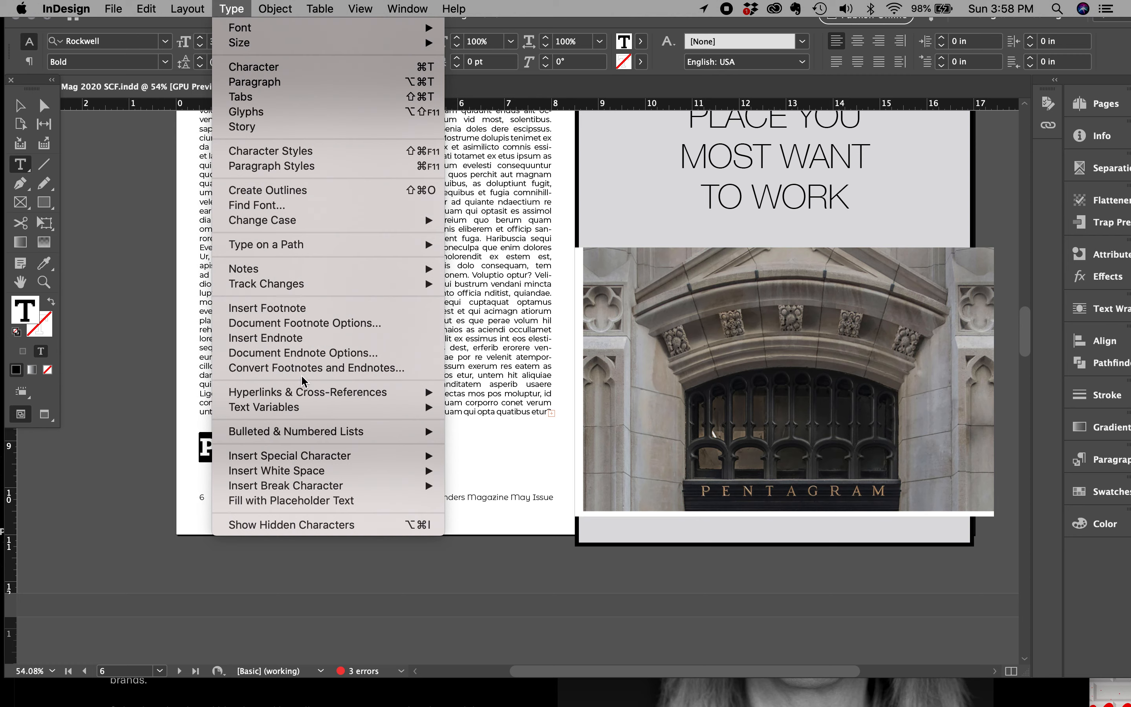
mouse_move(304, 395)
click(540, 397)
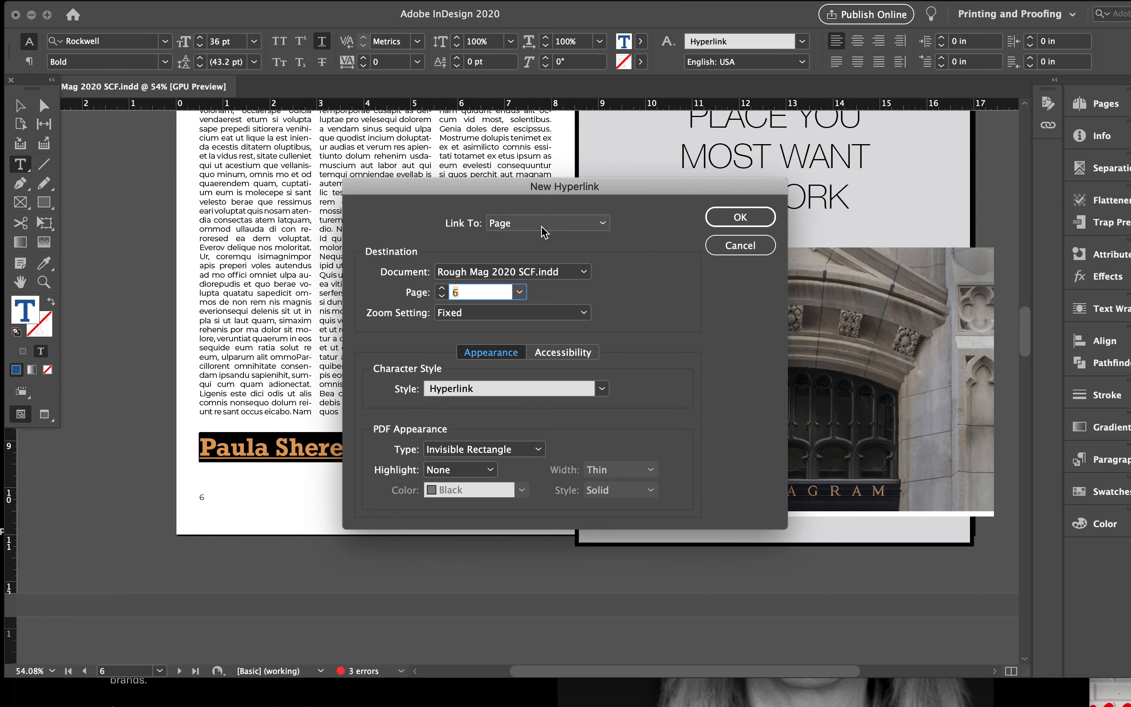
click(542, 230)
click(547, 234)
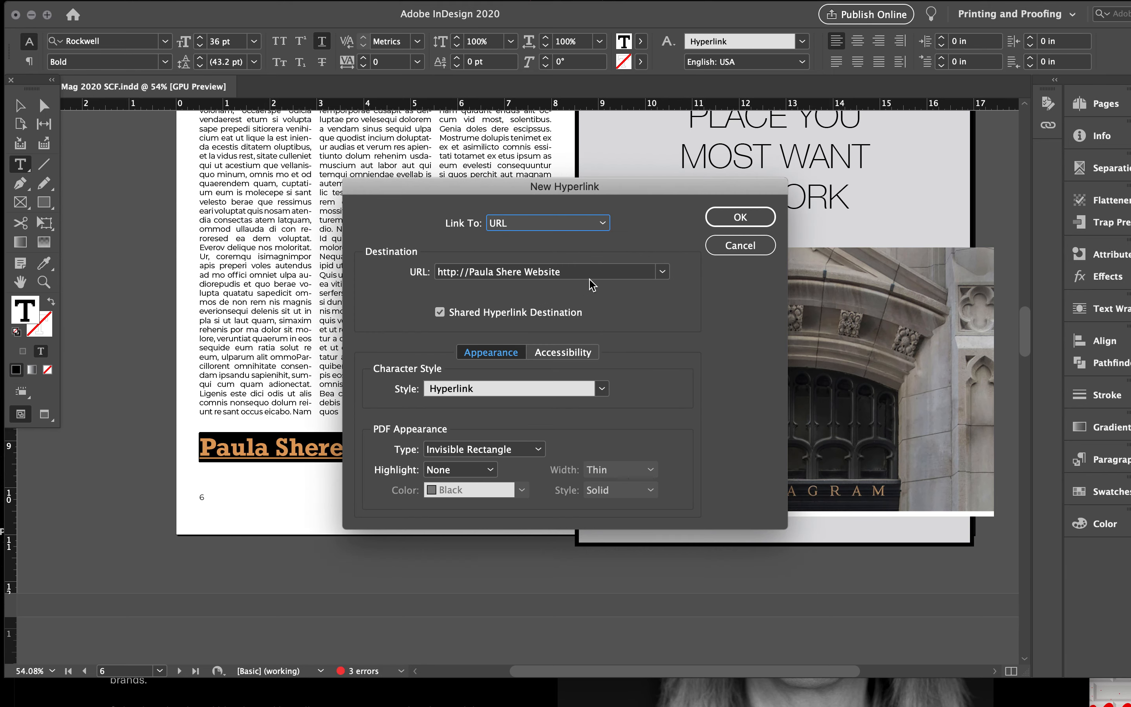
click(578, 273)
triple_click(580, 272)
key(super+v)
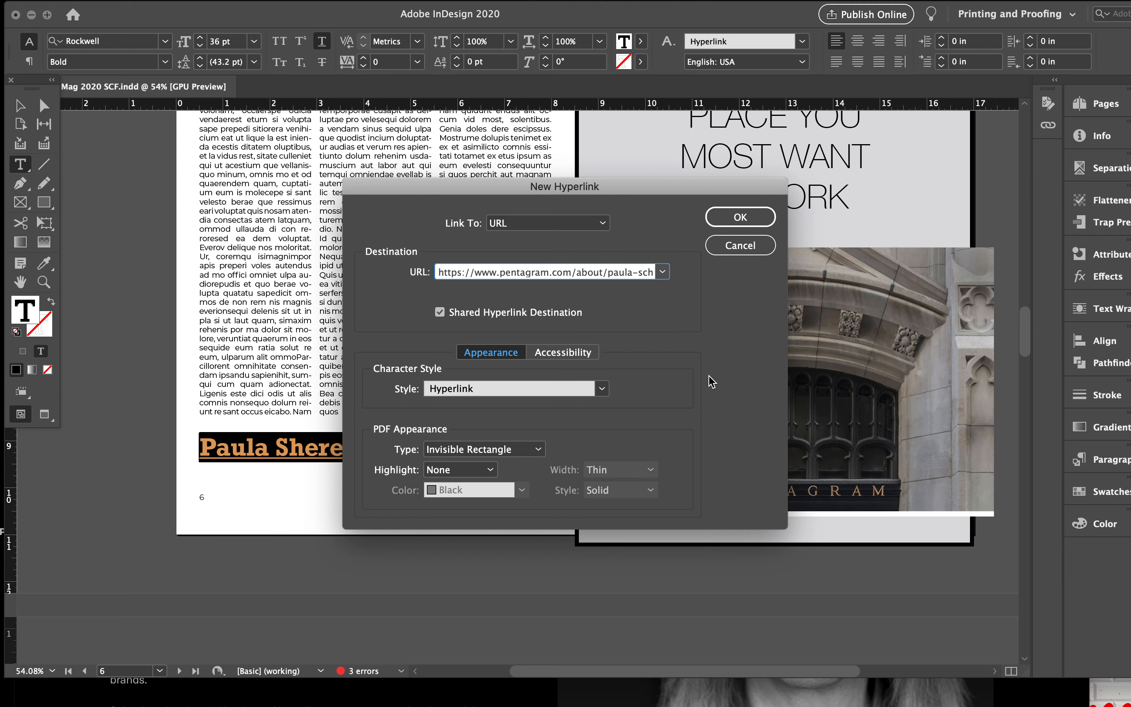
click(750, 217)
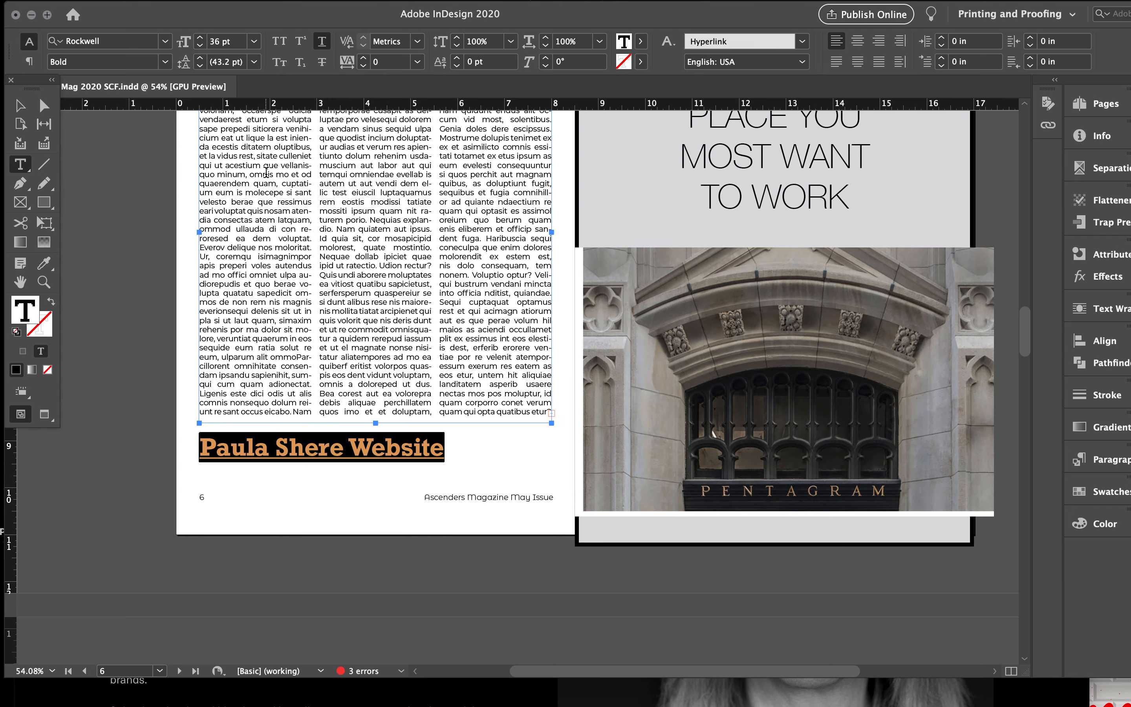
click(20, 105)
click(140, 382)
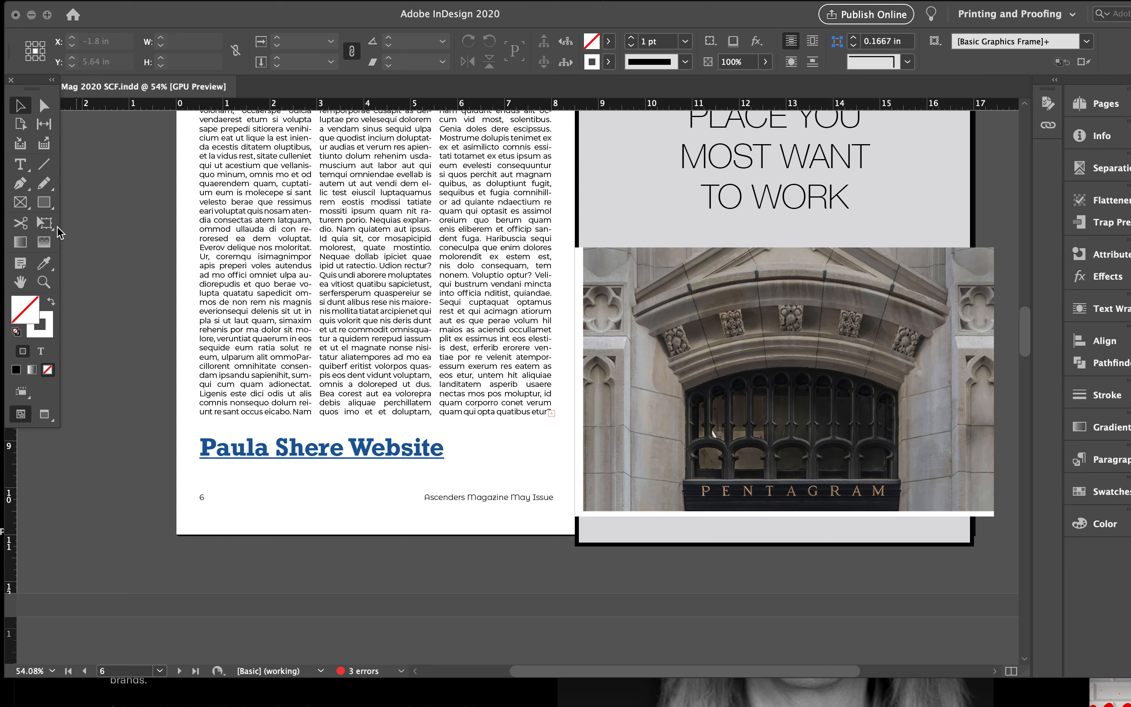
click(20, 164)
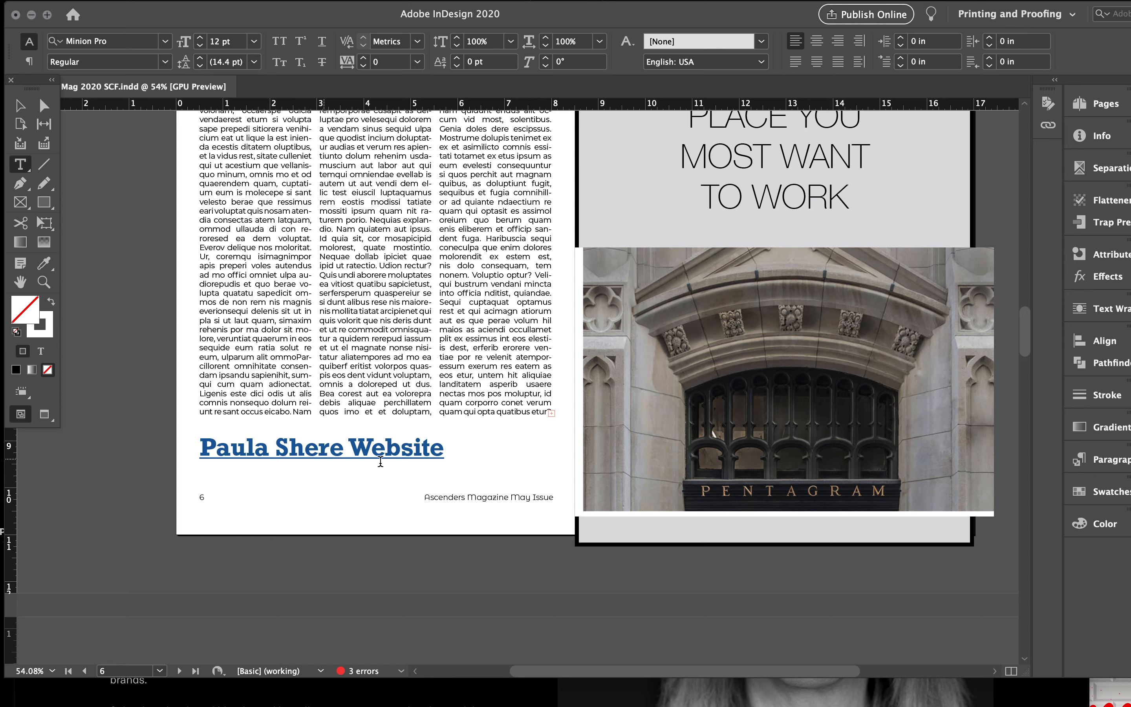
drag(448, 448, 204, 457)
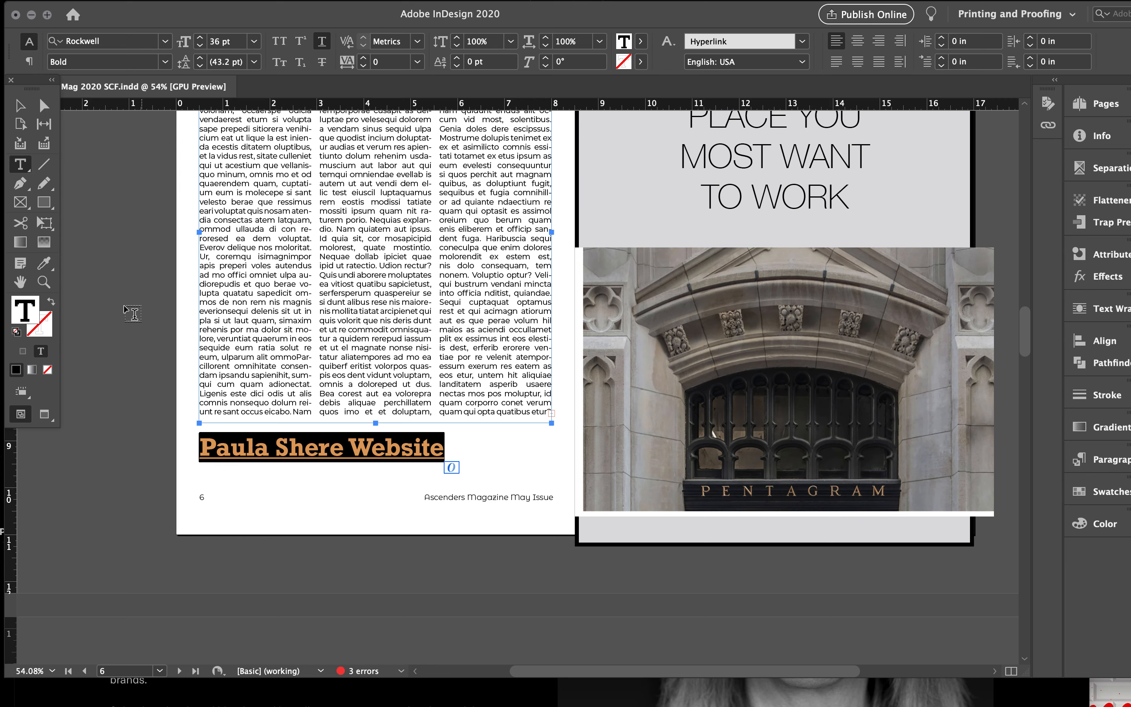
click(19, 108)
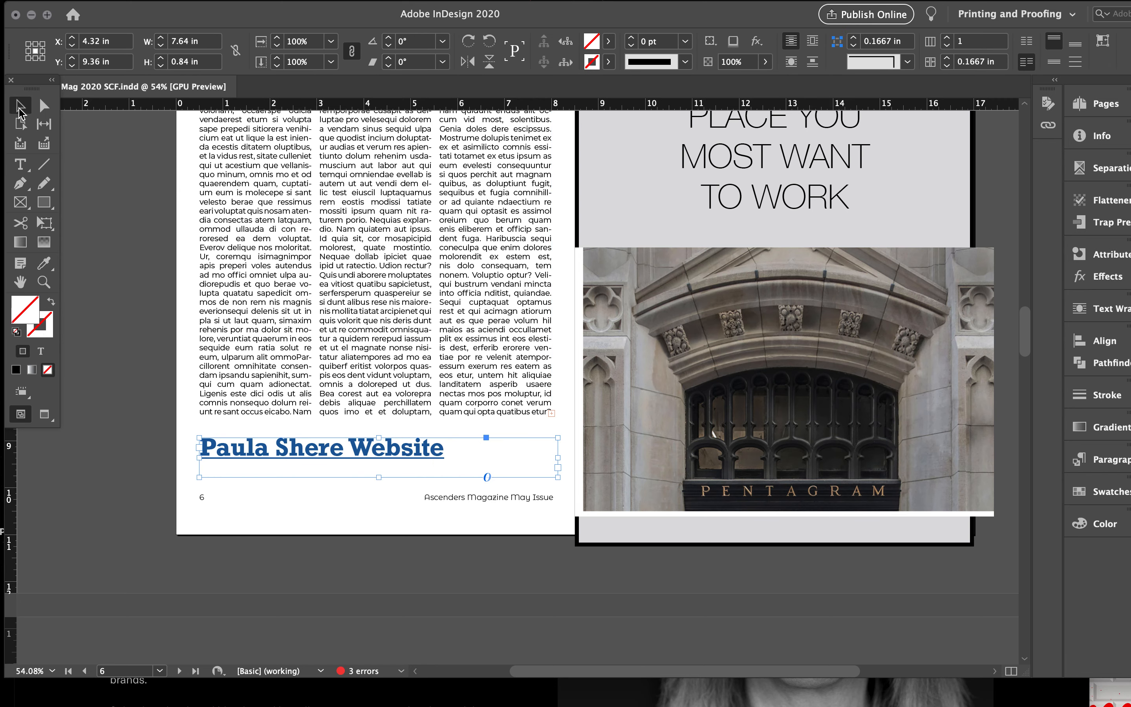
click(130, 437)
Go back to the graffiti contents spread on page 2 and review its hyperlinked page numbers
scroll(130, 437, up, 5)
scroll(132, 441, up, 1)
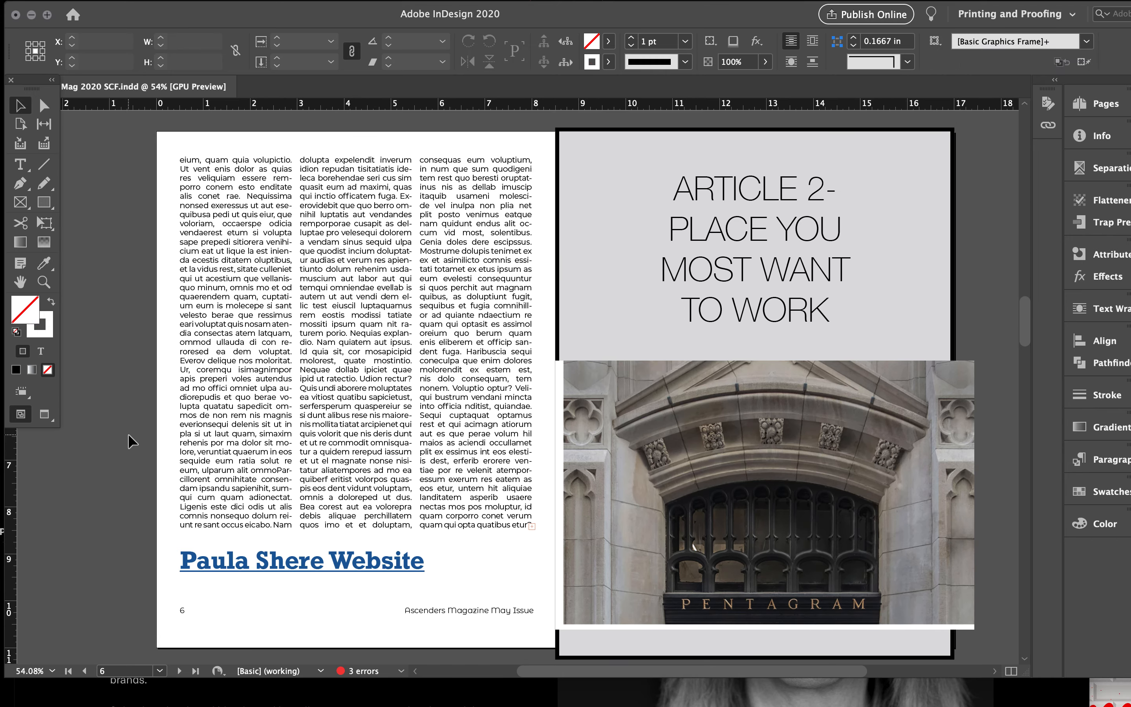
scroll(132, 441, up, 12)
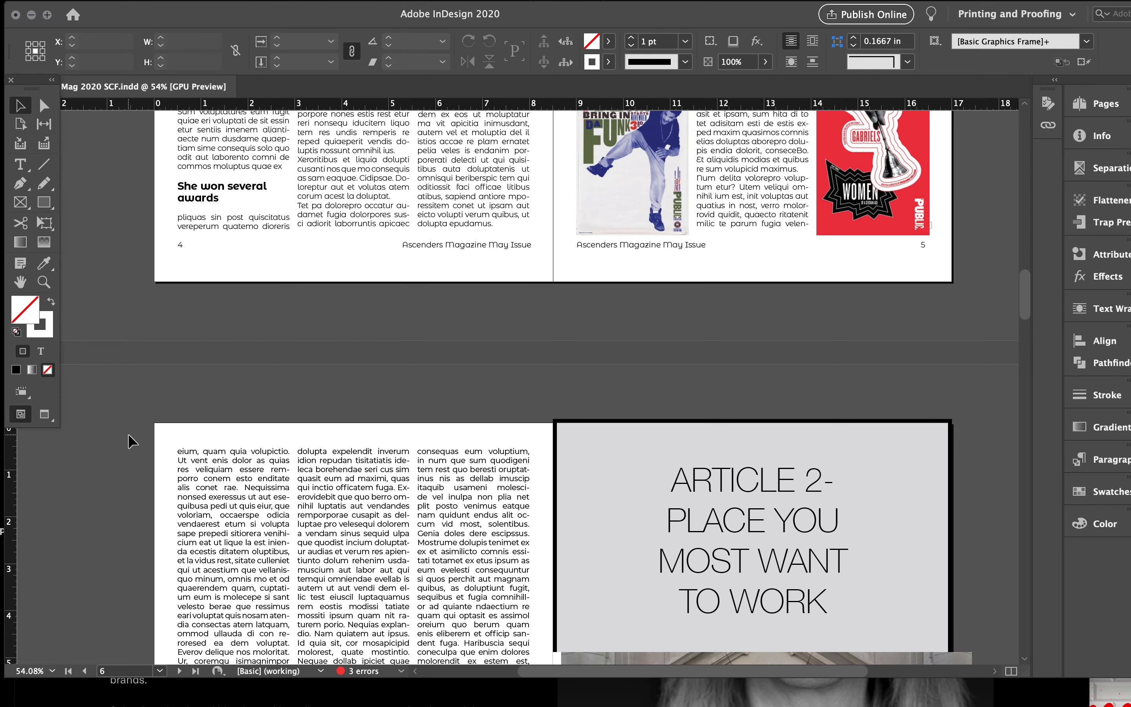
scroll(478, 384, up, 20)
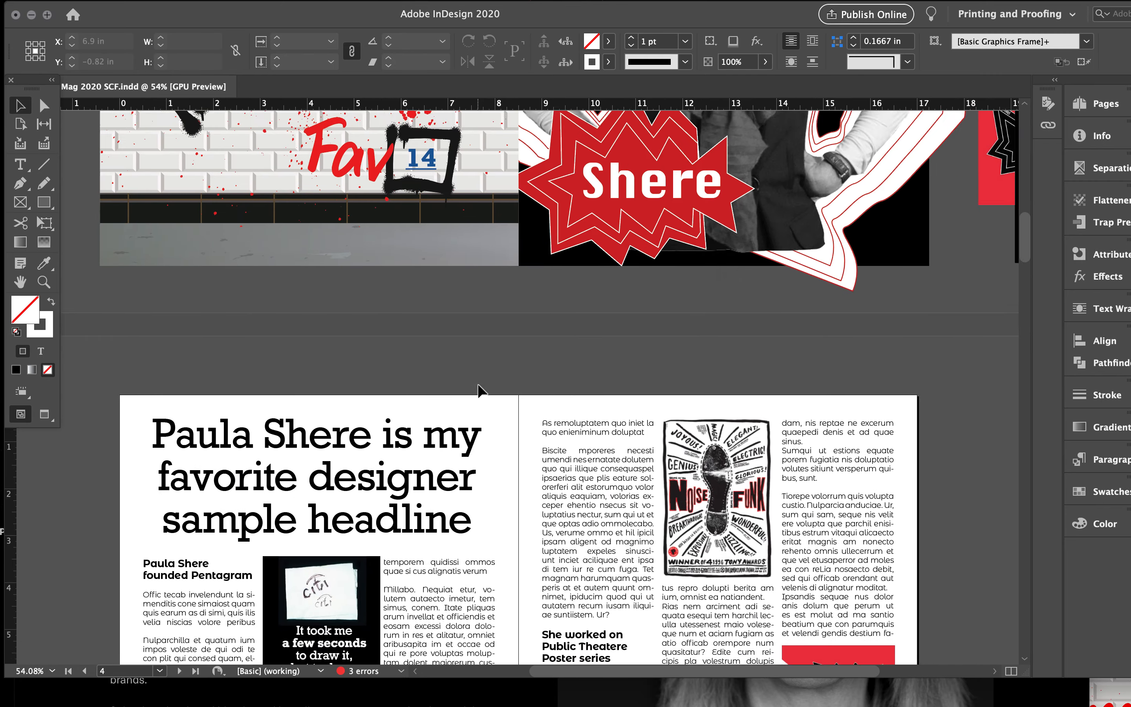
scroll(477, 384, up, 8)
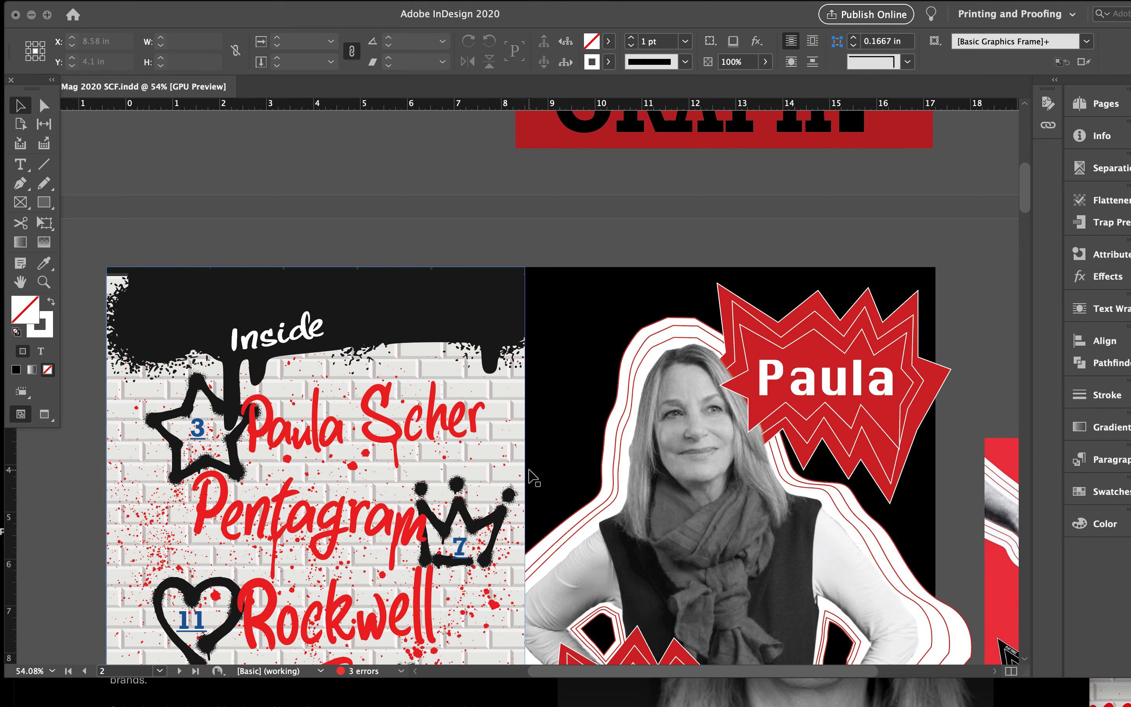
scroll(530, 472, down, 9)
scroll(528, 469, up, 2)
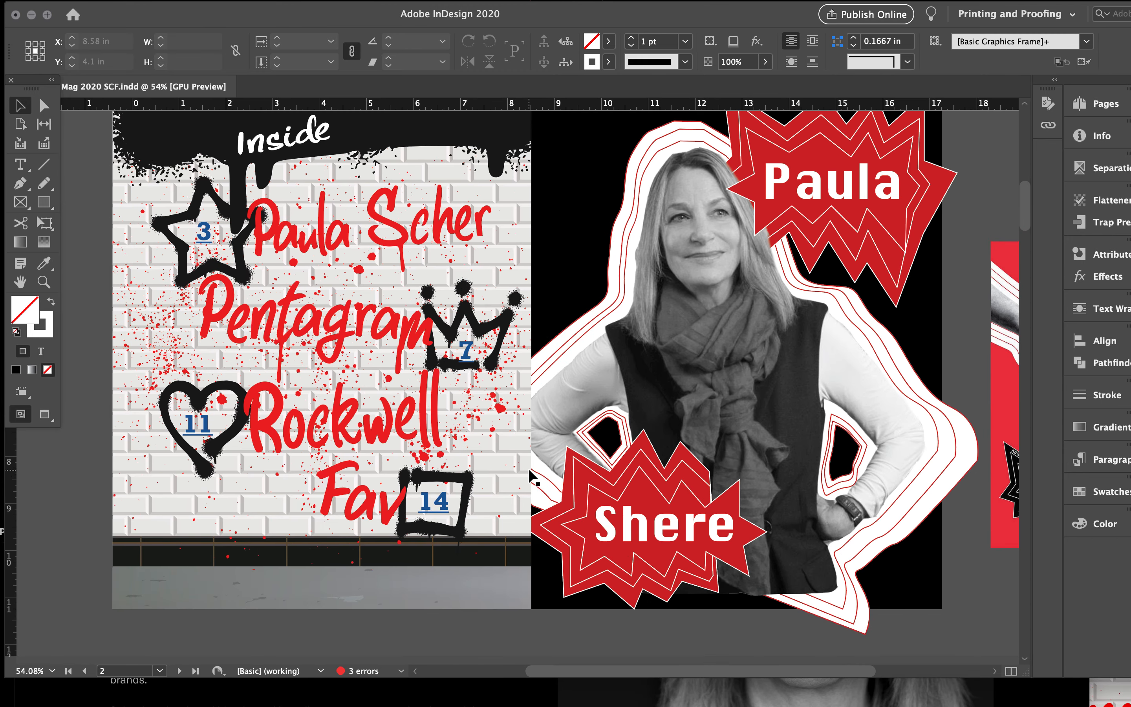
mouse_move(157, 4)
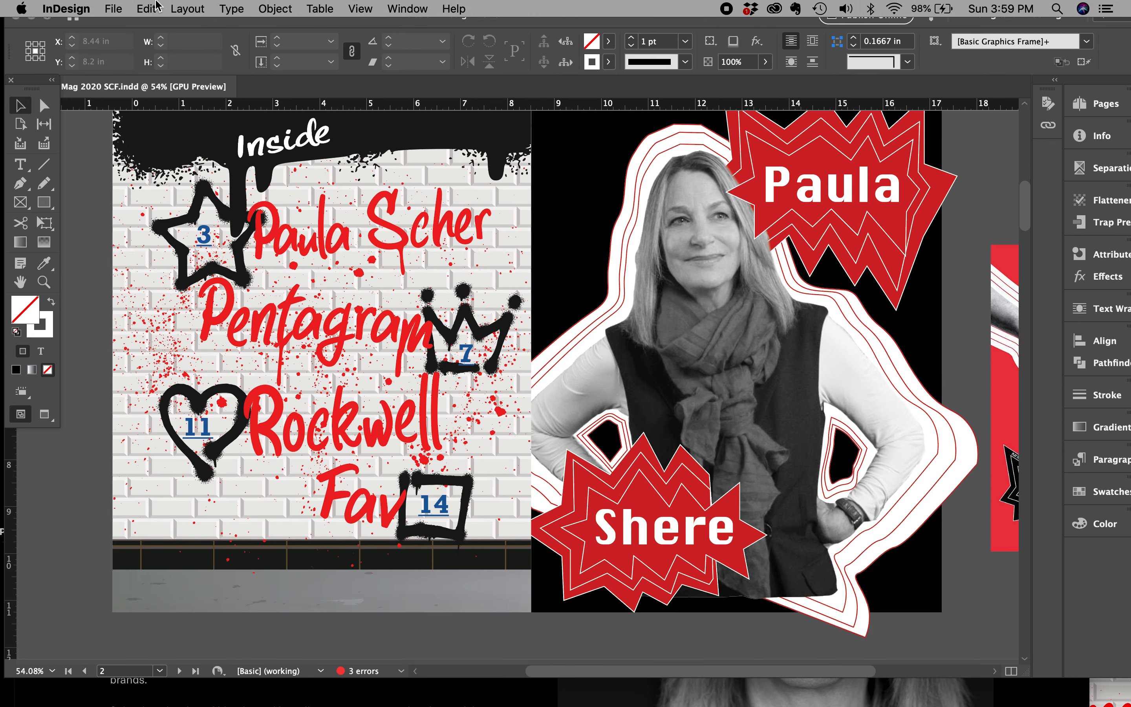
click(232, 9)
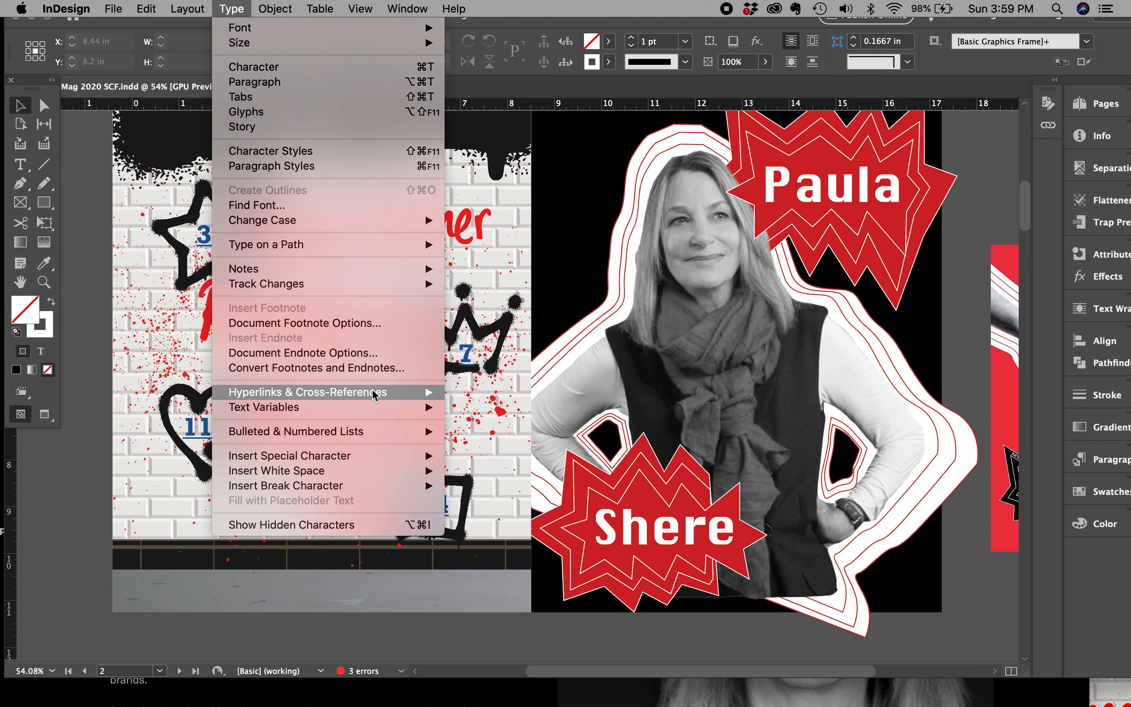
mouse_move(375, 394)
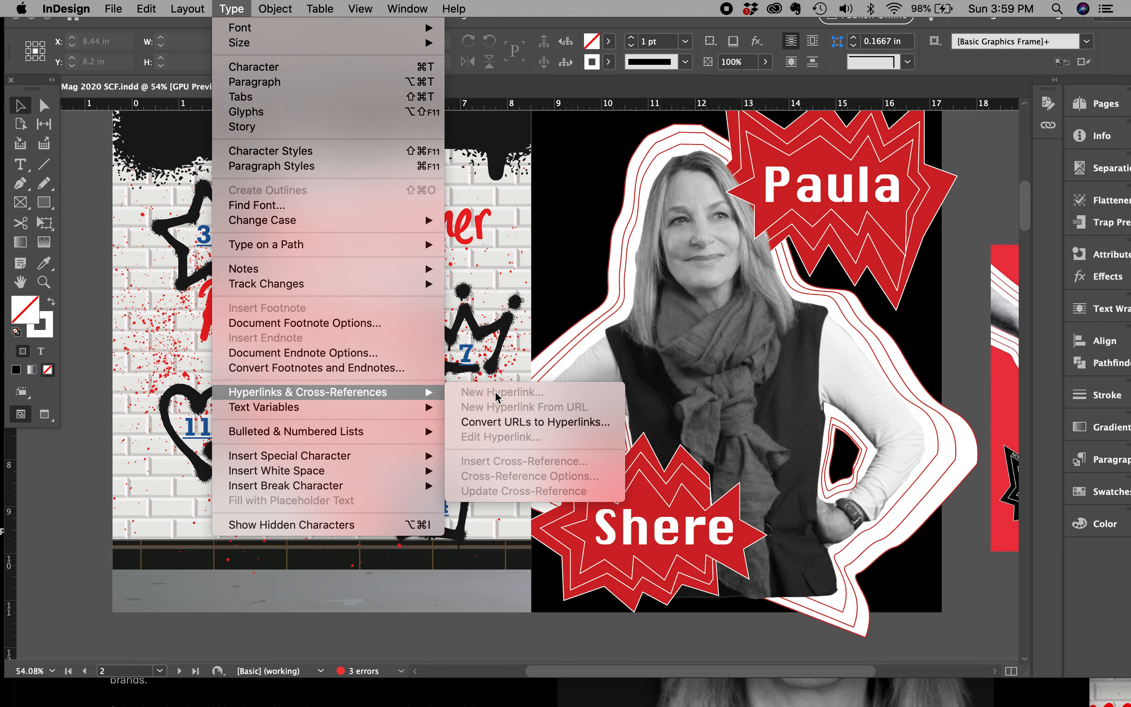
click(79, 359)
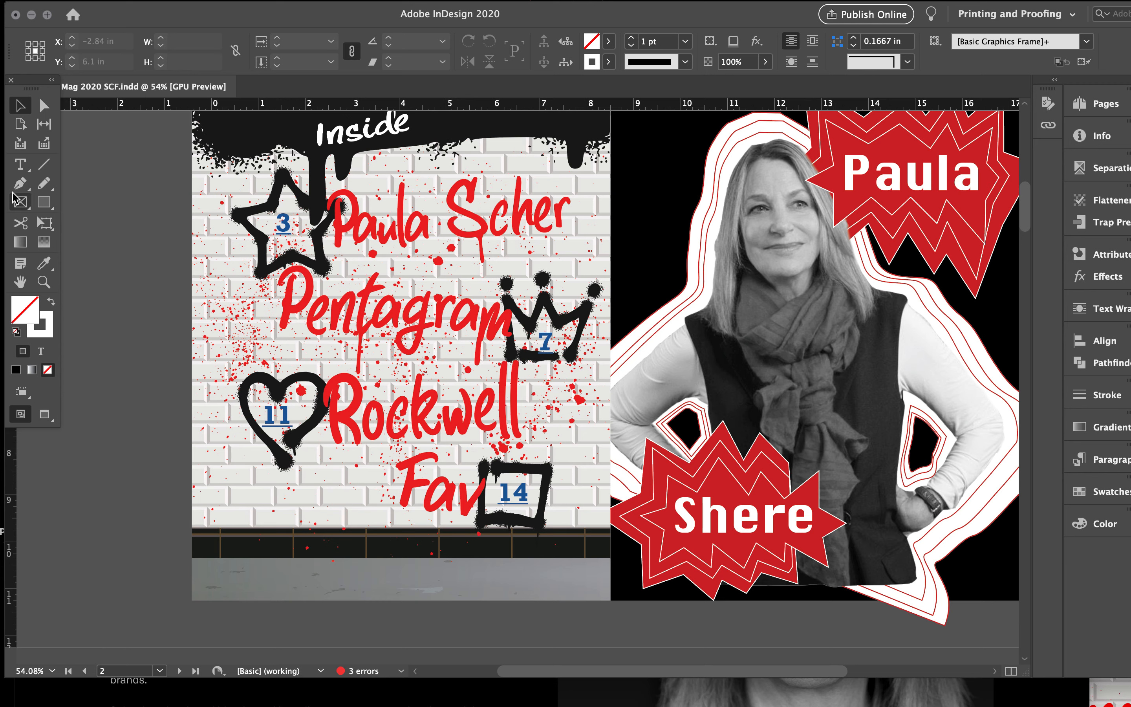
Create a text frame about 1.58 × 2.06 in on the pasteboard beside page 2, enter 14 and select that text
key(t)
drag(99, 413, 154, 493)
text(14)
drag(107, 412, 91, 419)
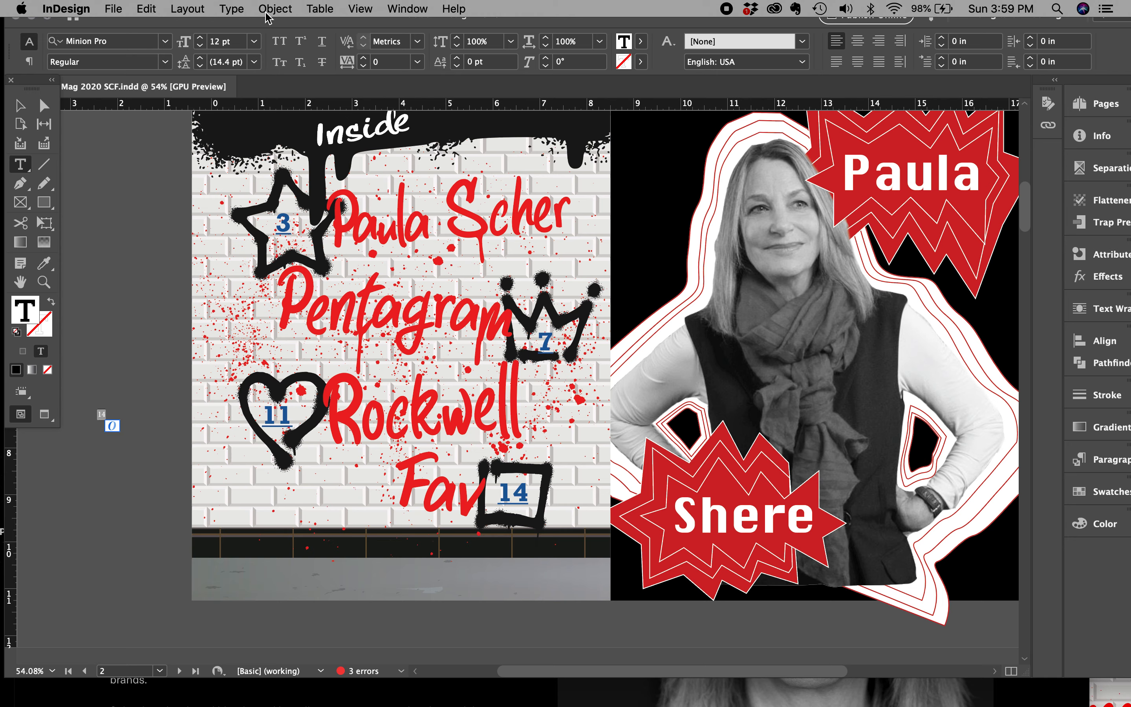
Hyperlink the pasteboard "14" to page 9 of Rough Mag 2020 SCF.indd, with Fixed zoom and the Hyperlink character style
click(242, 8)
mouse_move(354, 400)
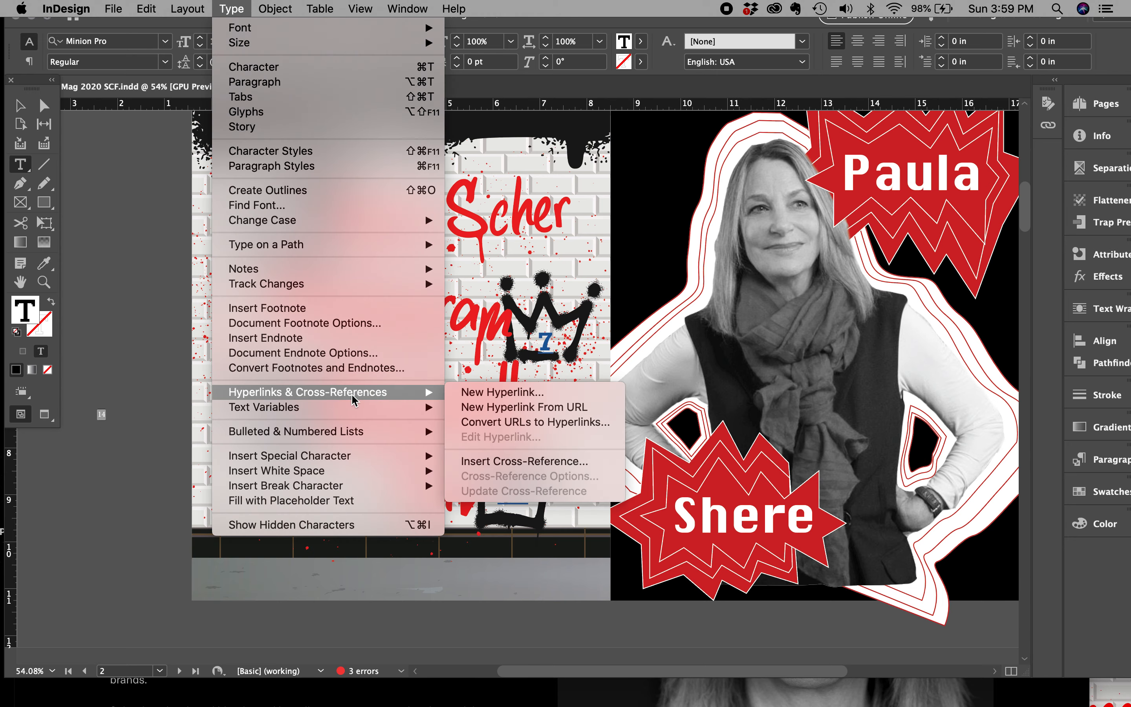
click(505, 393)
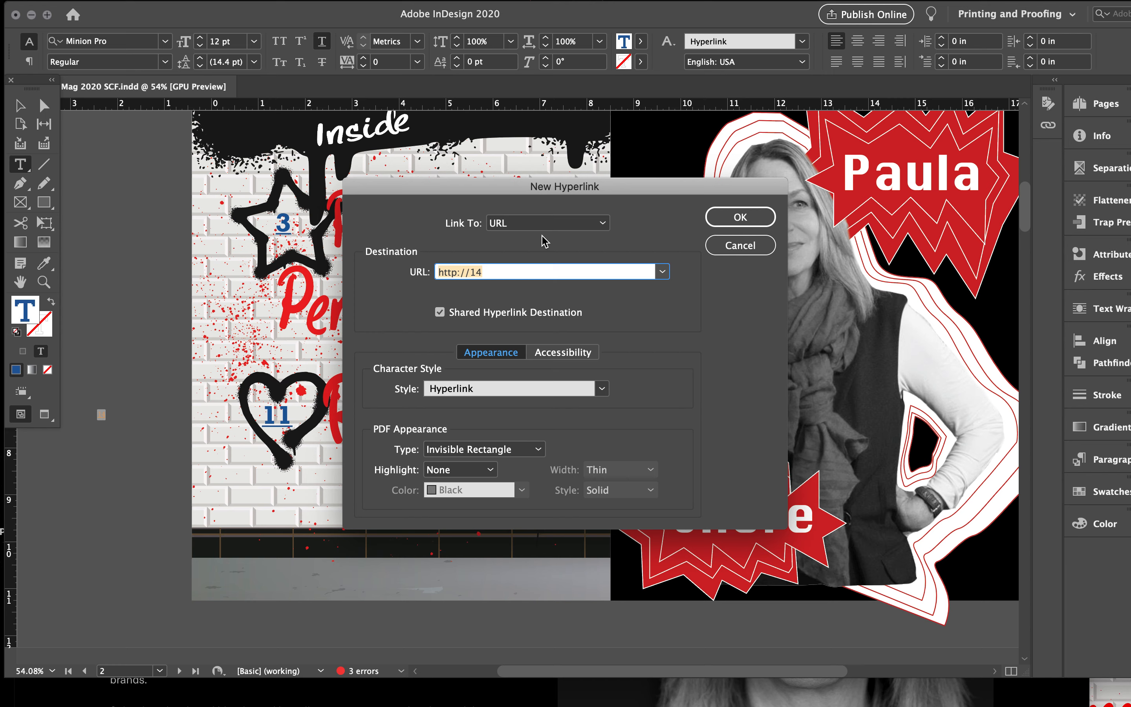
click(601, 224)
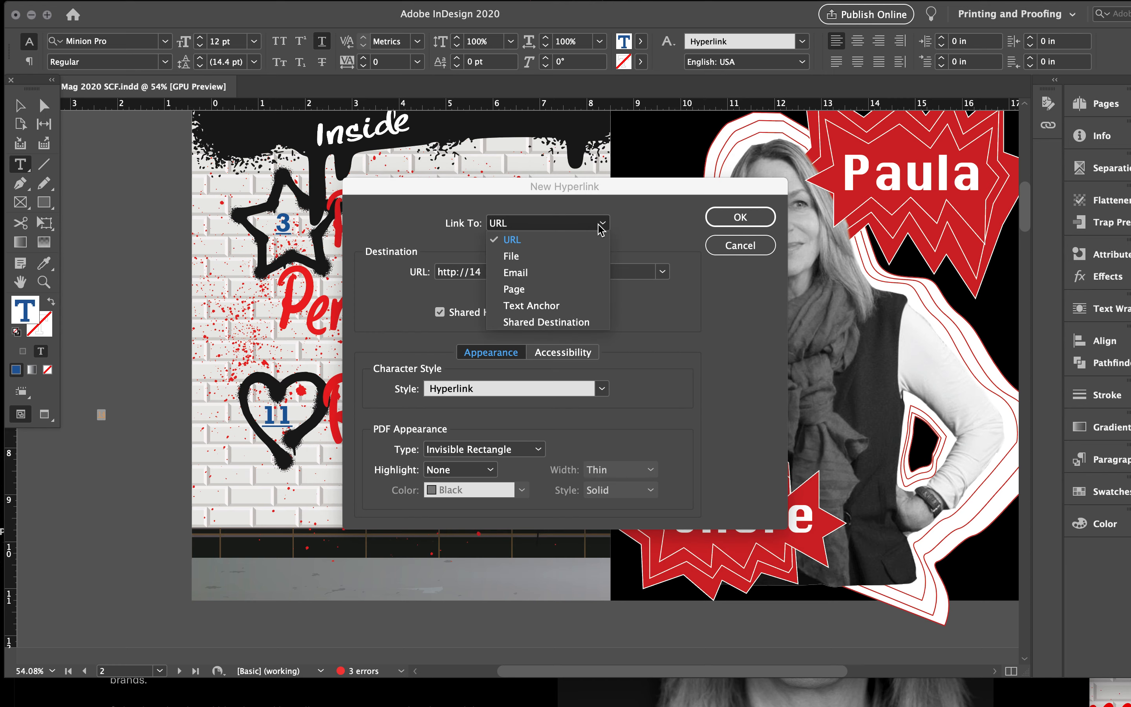
click(563, 290)
click(467, 289)
click(439, 290)
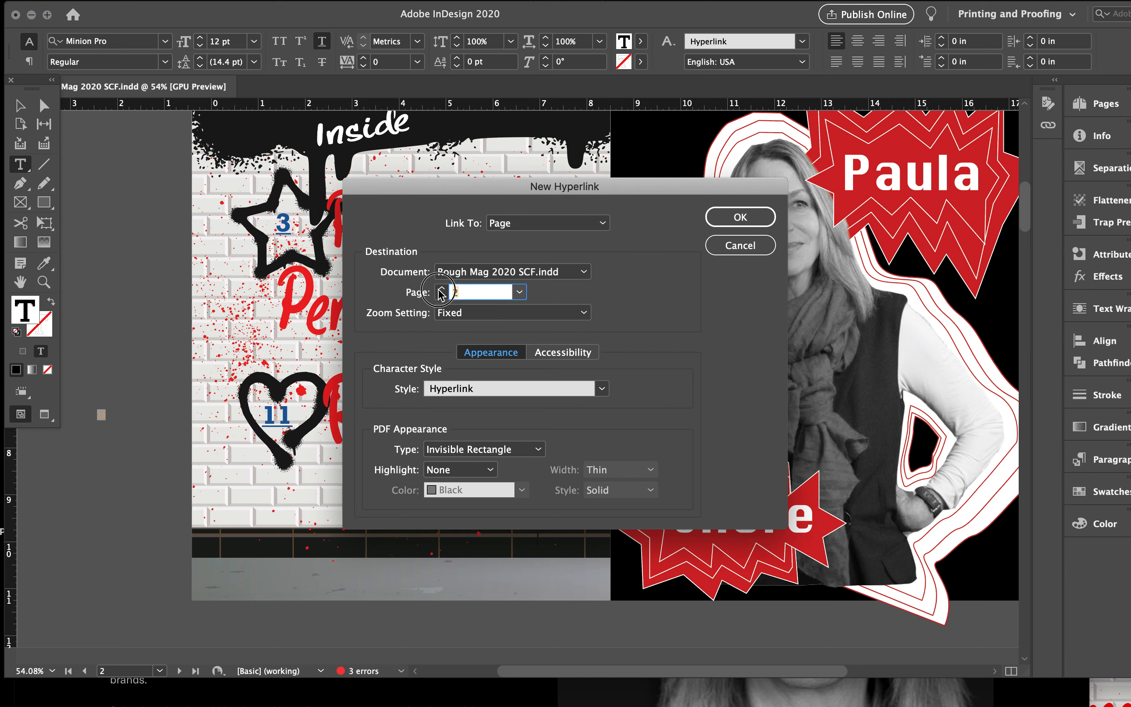
click(441, 289)
click(441, 289)
click(519, 291)
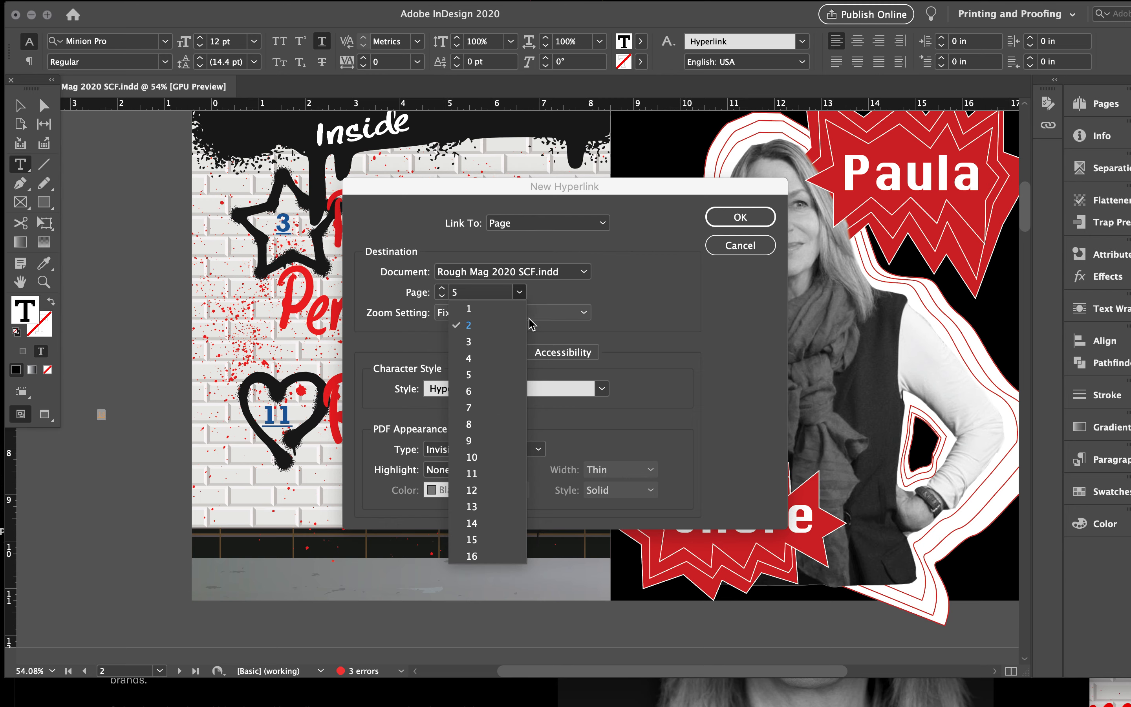
click(479, 441)
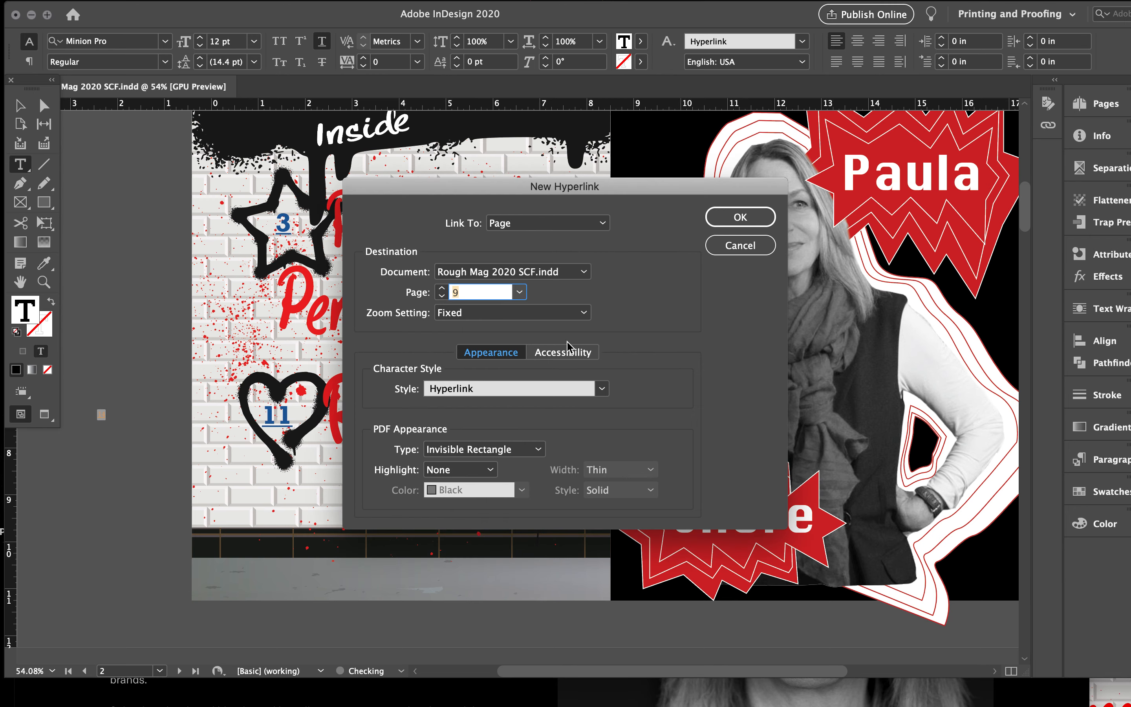
click(748, 219)
Delete the practice "14" text frame from the pasteboard beside page 2
click(21, 105)
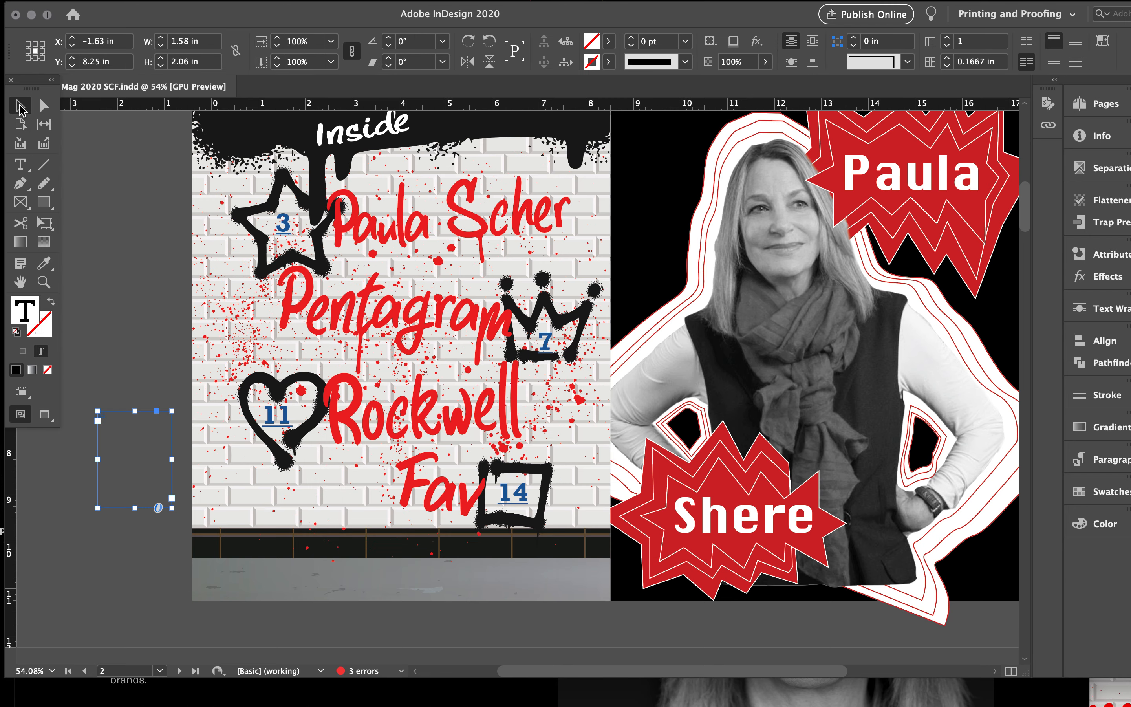
click(117, 411)
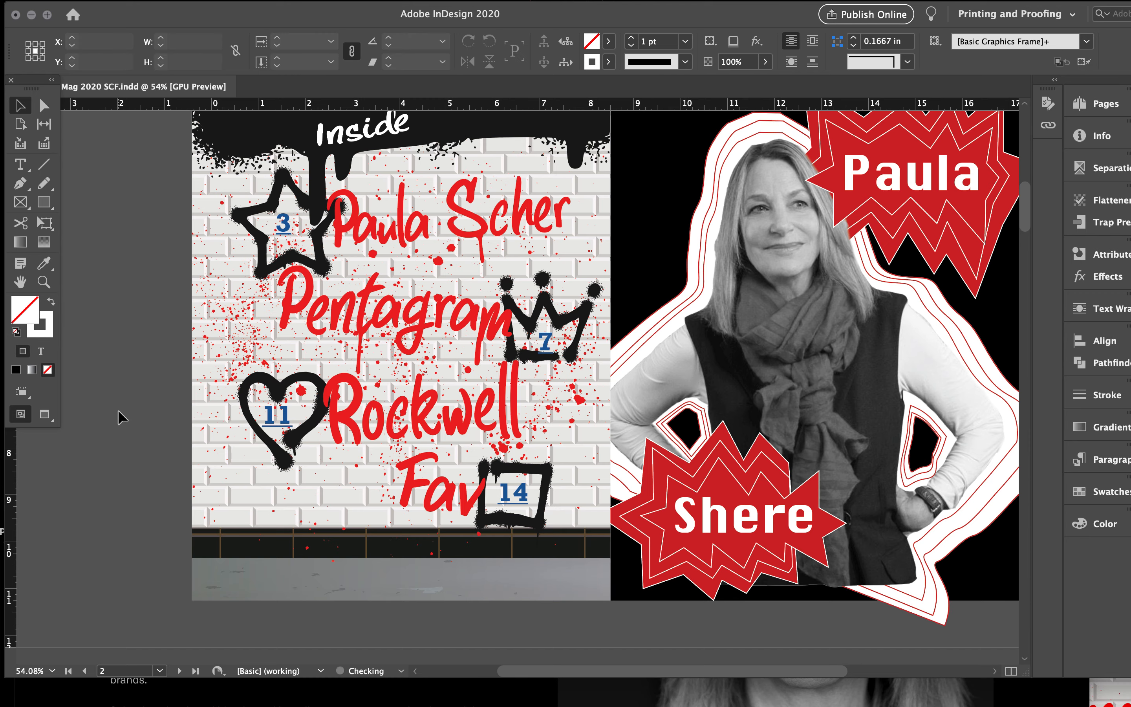
scroll(146, 378, up, 3)
scroll(147, 376, down, 3)
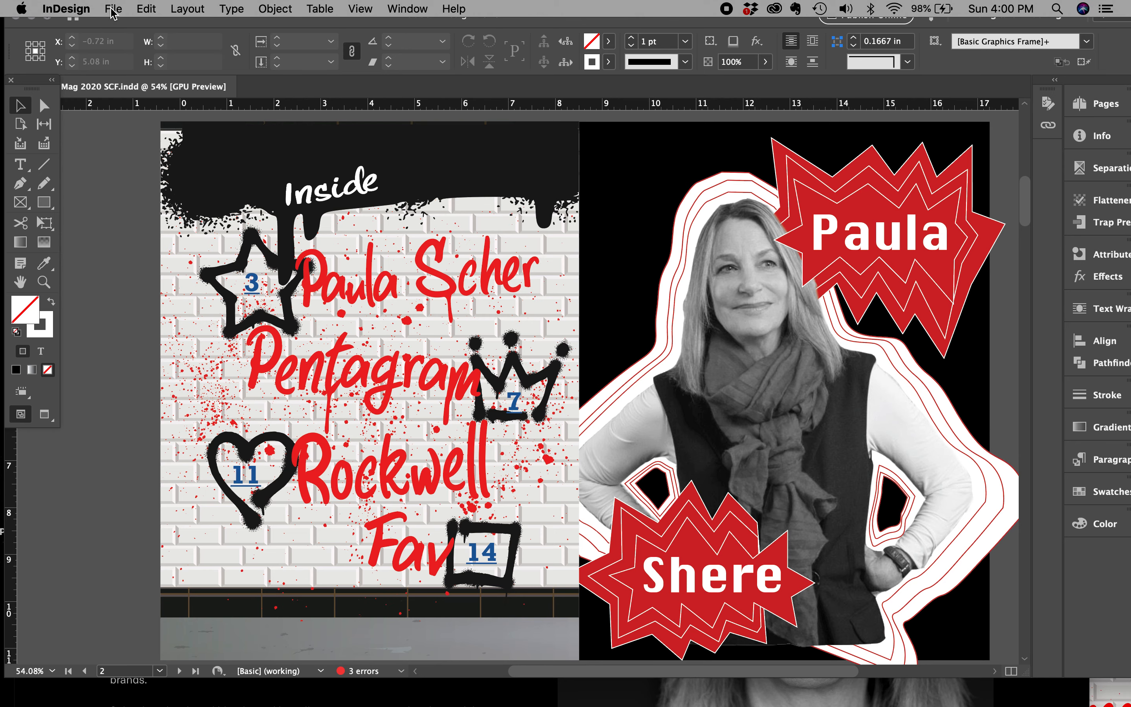
Start exporting the magazine as Adobe PDF (Interactive) to the eBook folder, replacing the existing Rough Mag 2020 SCF.pdf
click(113, 9)
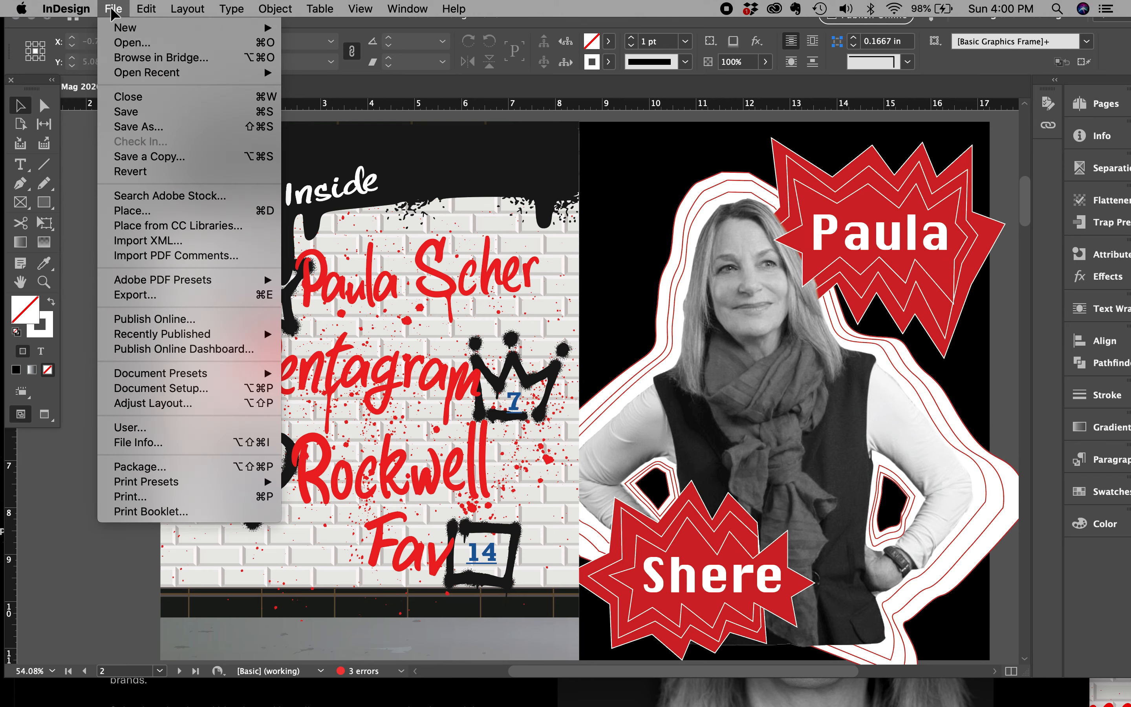
click(157, 296)
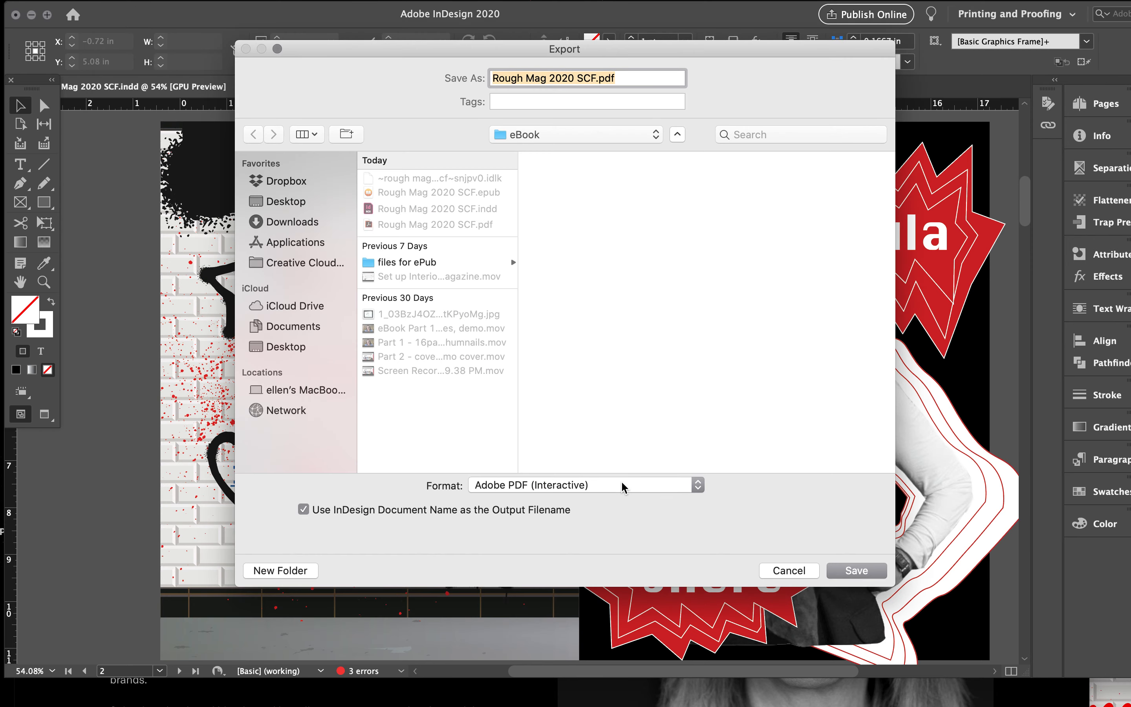
click(623, 488)
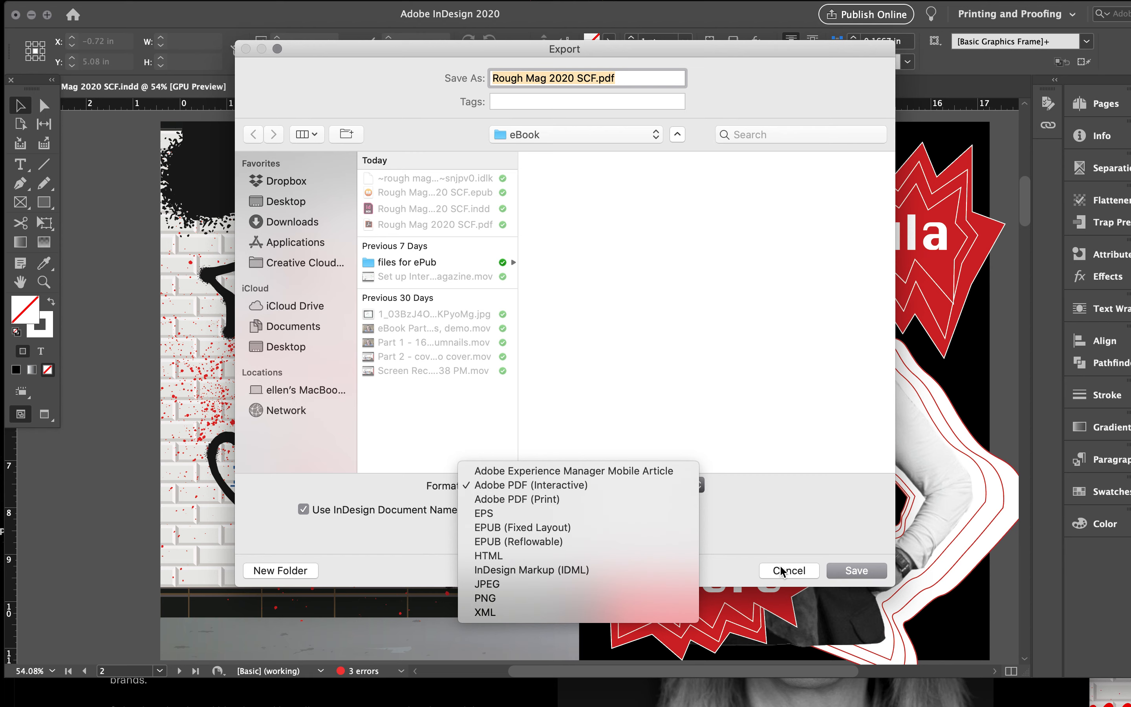
click(653, 492)
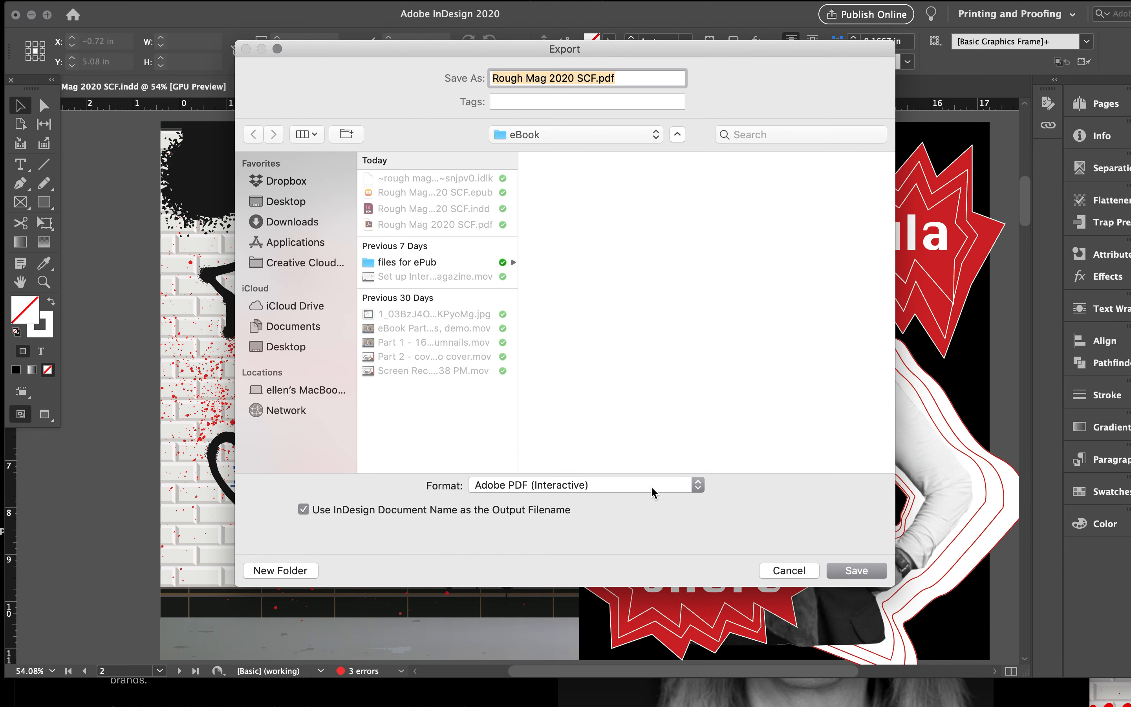
click(867, 572)
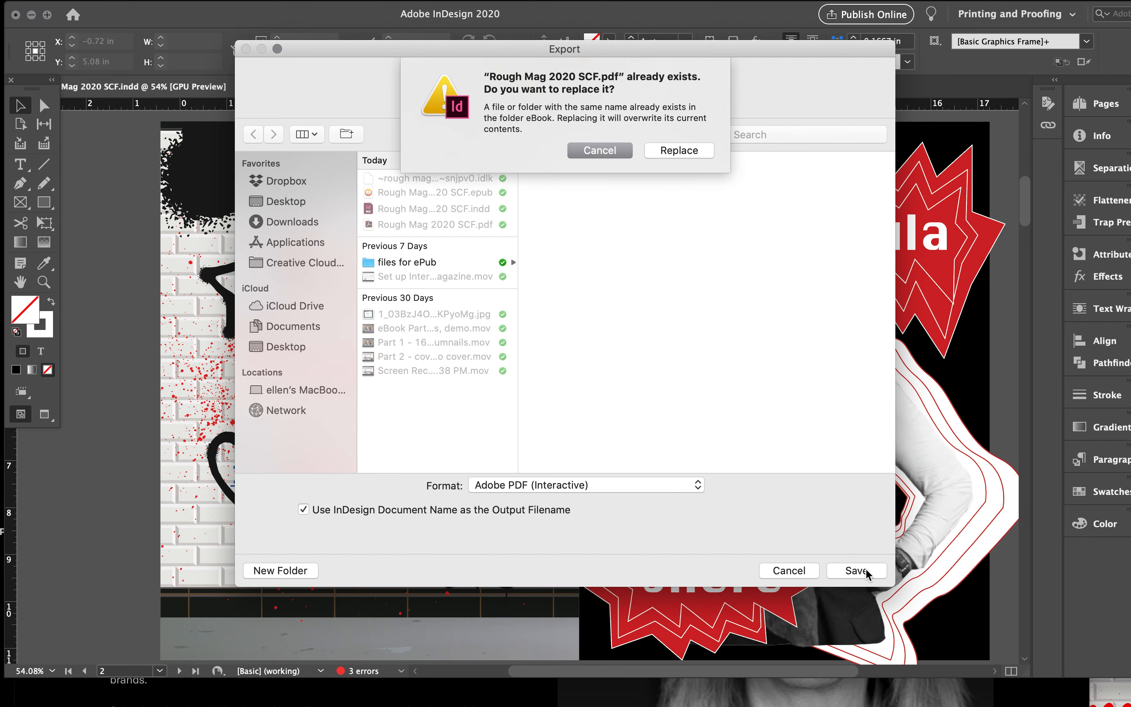
click(687, 153)
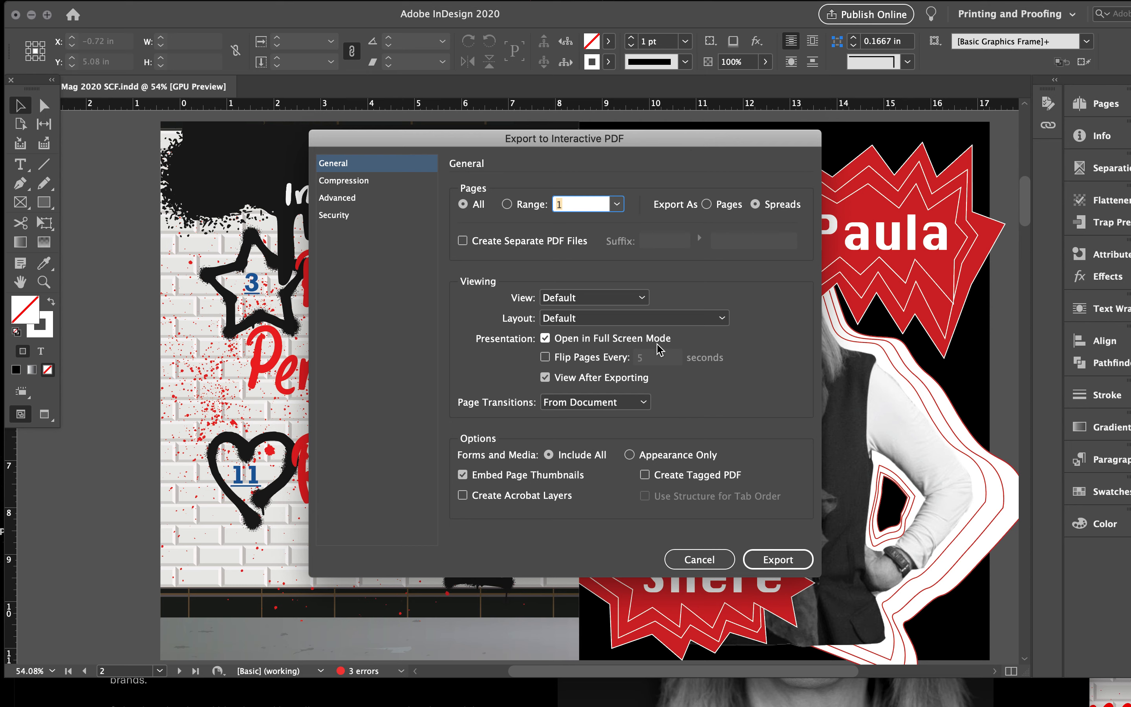
Set the interactive PDF to flip pages every 15 seconds and export all pages as spreads
click(544, 358)
double_click(656, 358)
text(15)
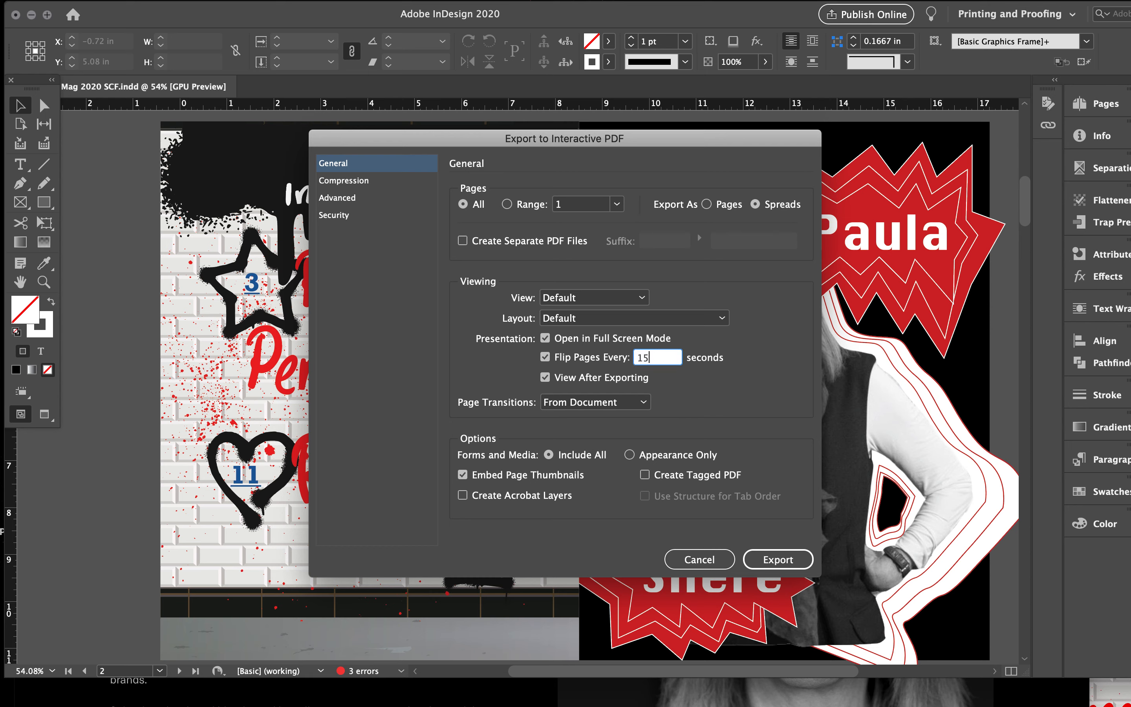
click(774, 557)
click(720, 400)
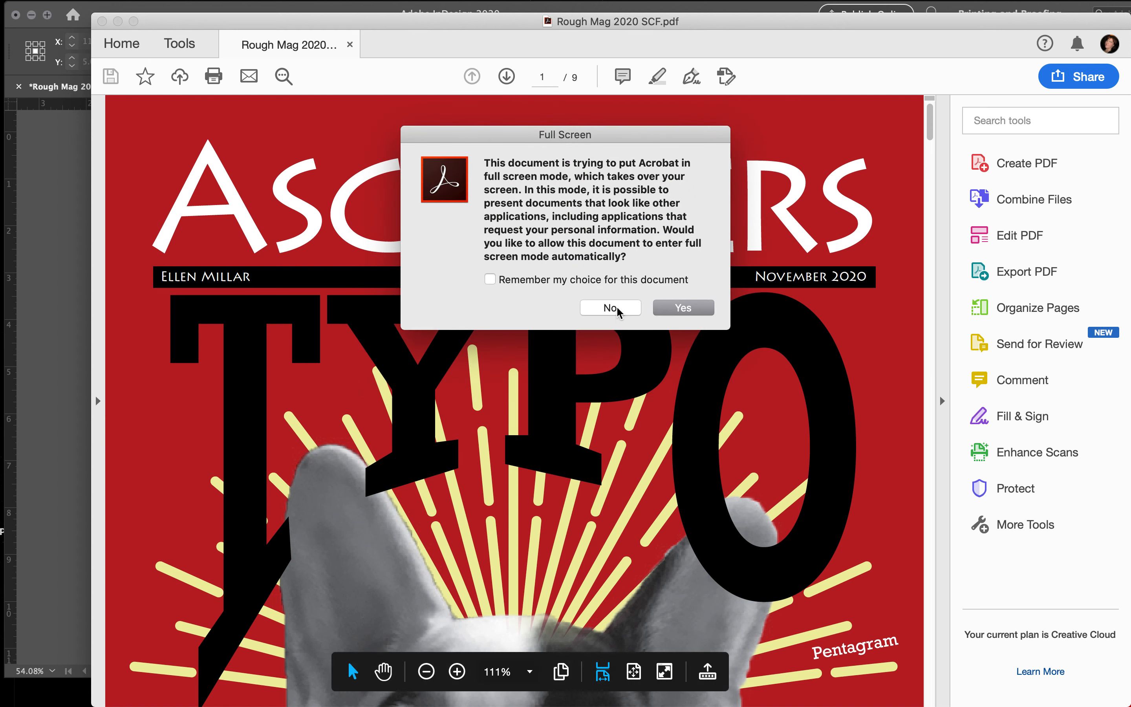
In Acrobat, allow the exported PDF to open in full screen mode and advance from the cover to the contents spread
click(692, 307)
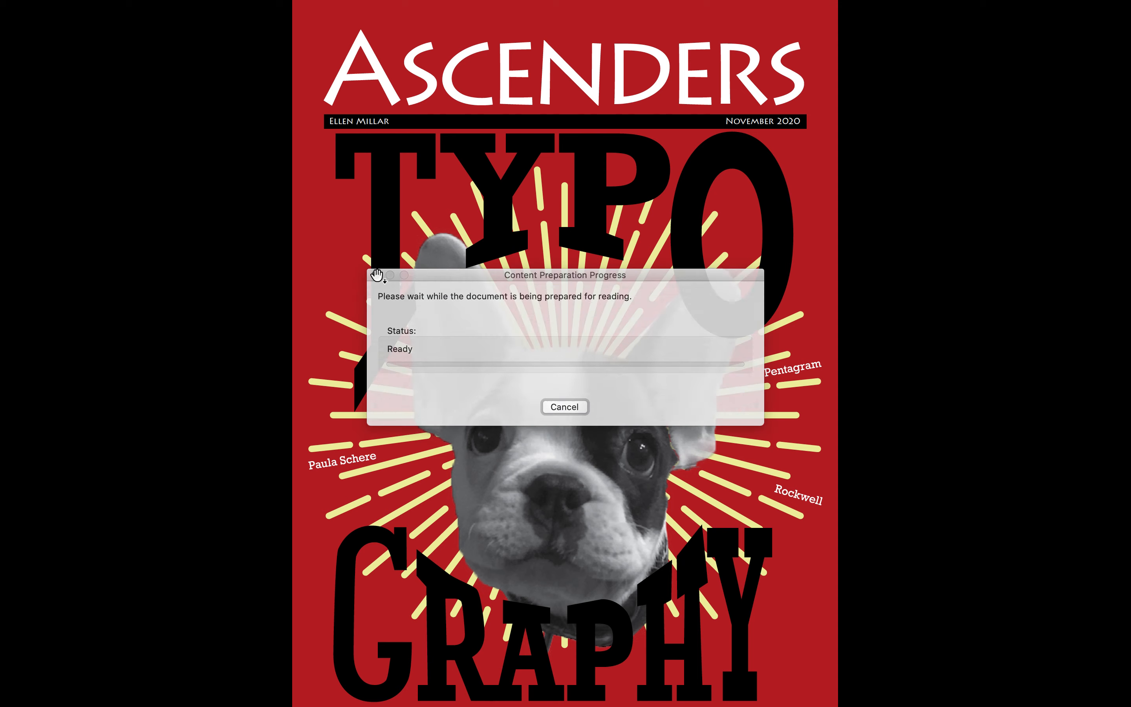
click(1115, 386)
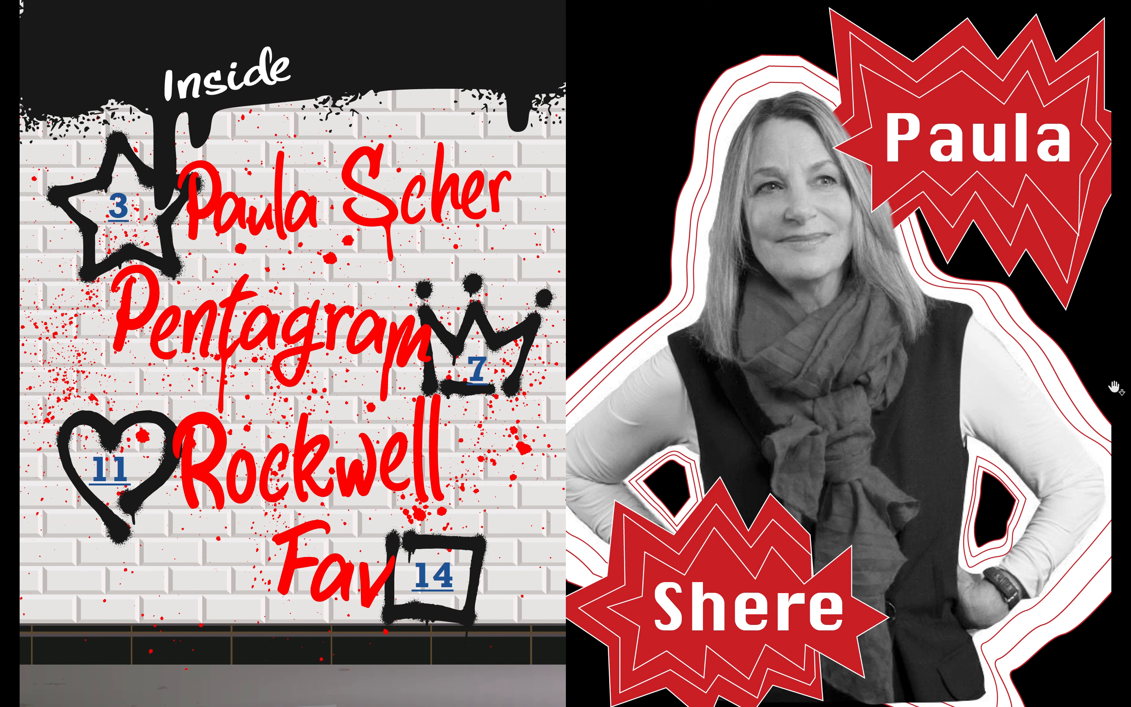